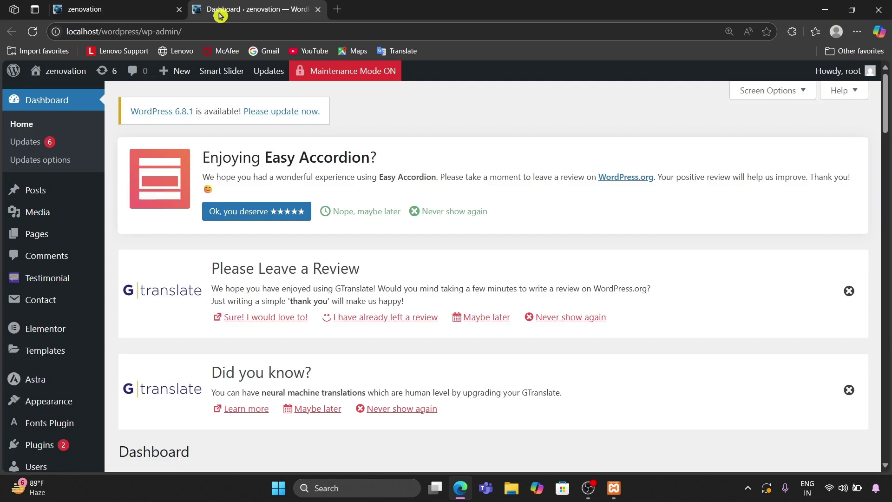
# Step: Place the WordPress dashboard's browser tab ahead of the zenovation site tab
pyautogui.moveTo(220, 15); pyautogui.dragTo(91, 10)
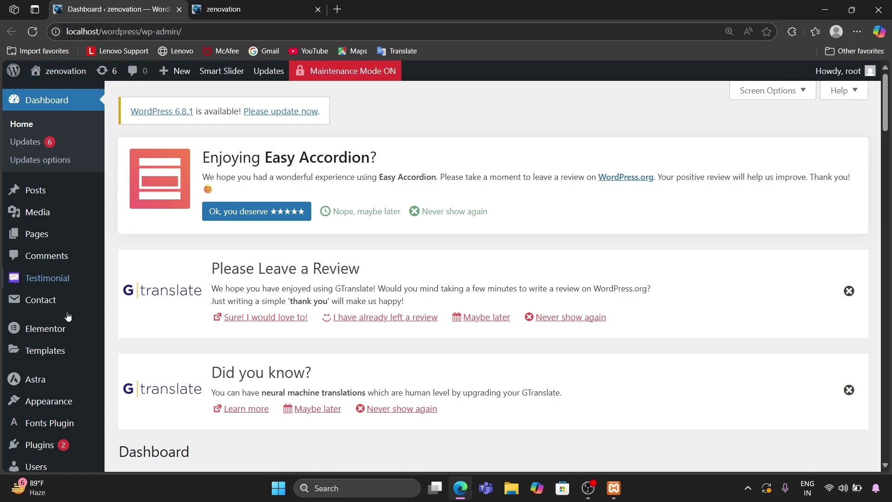
pyautogui.moveTo(69, 309)
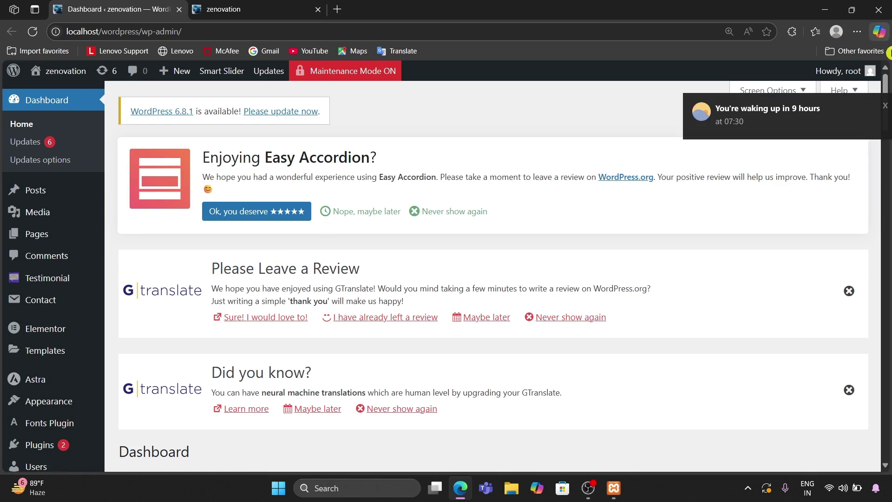
pyautogui.click(886, 107)
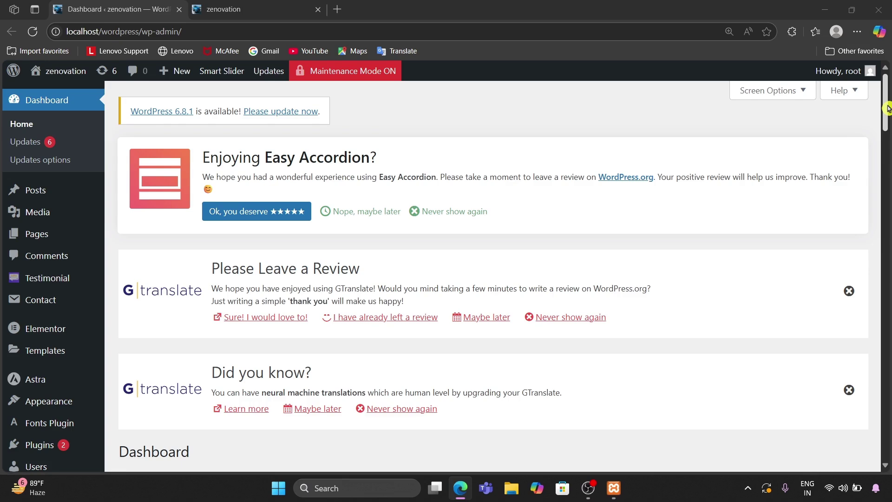
pyautogui.moveTo(52, 241)
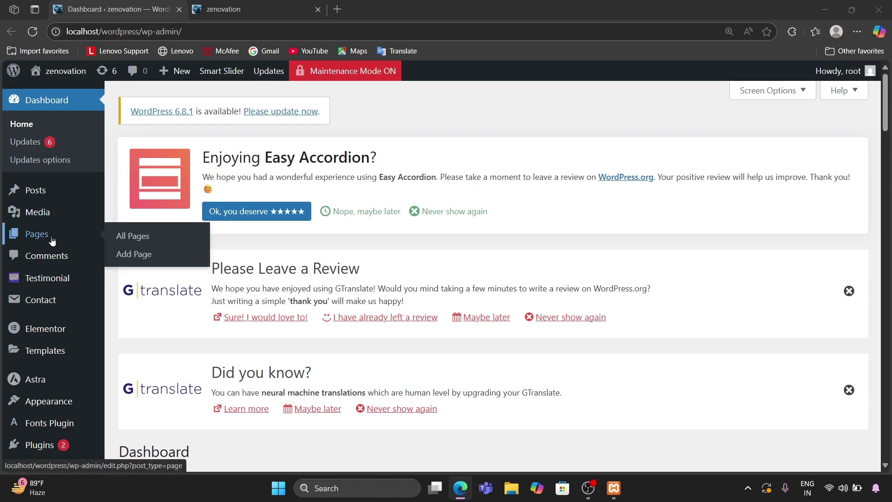
pyautogui.moveTo(62, 349)
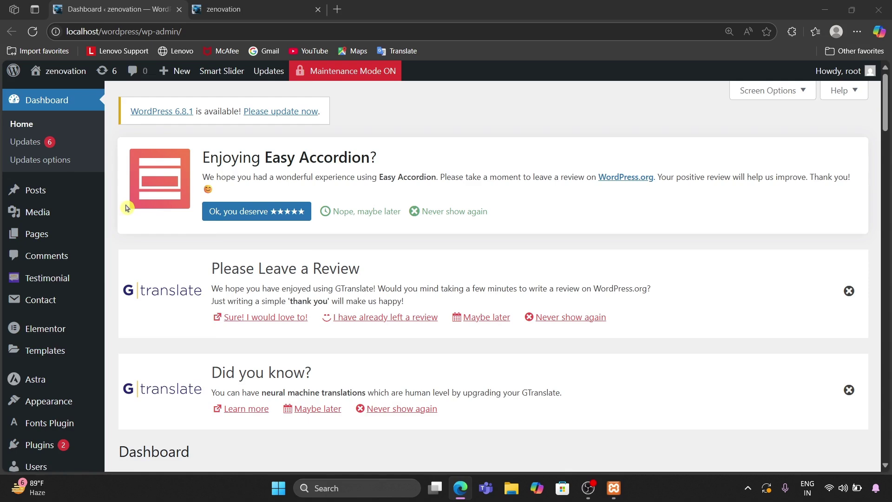
pyautogui.moveTo(47, 332)
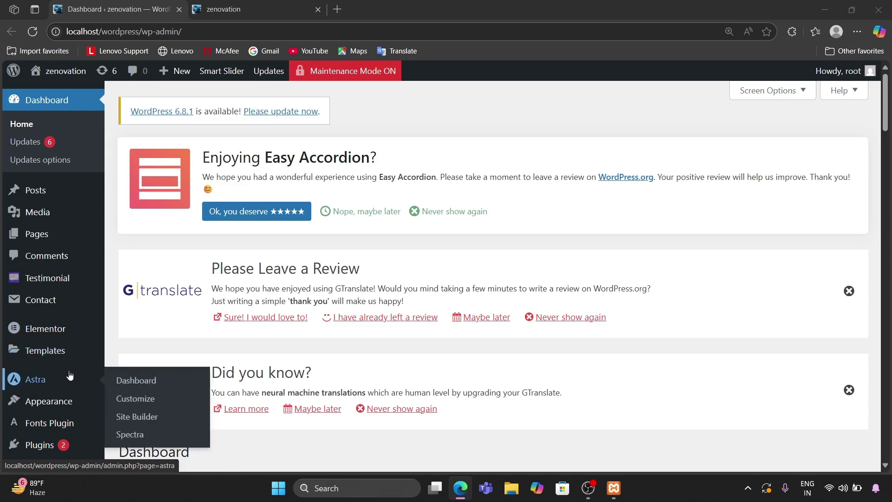
pyautogui.scroll(-1, 68, 374)
pyautogui.scroll(-1, 69, 375)
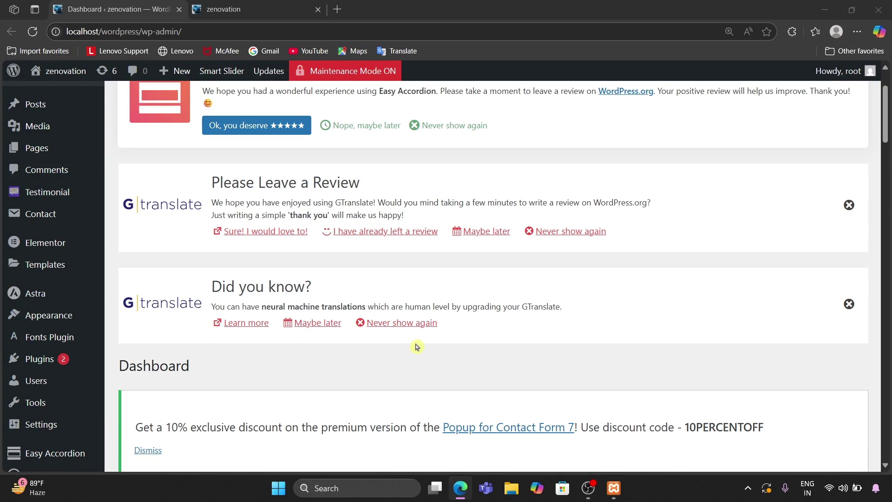
pyautogui.scroll(-15, 416, 346)
# Step: Examine the zenovation site's Home and About us pages down to their footer areas
pyautogui.click(241, 4)
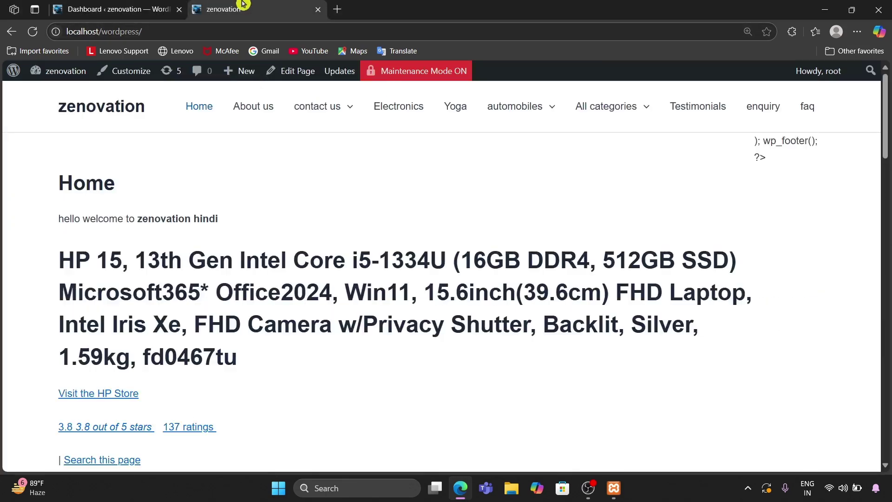
pyautogui.scroll(-10, 342, 362)
pyautogui.scroll(15, 343, 362)
pyautogui.click(259, 108)
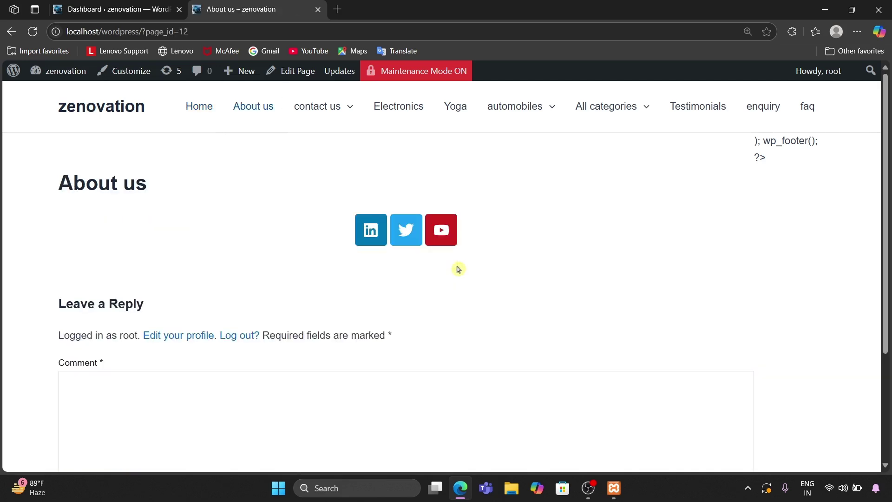
pyautogui.scroll(-4, 459, 266)
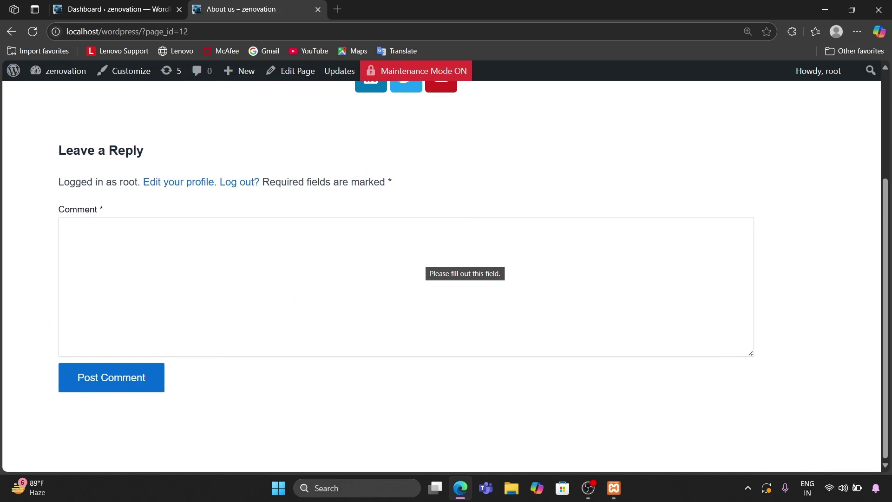
# Step: Open the site's Widgets page from the dashboard and expand the Footer Bar Section 1 widget area
pyautogui.click(128, 13)
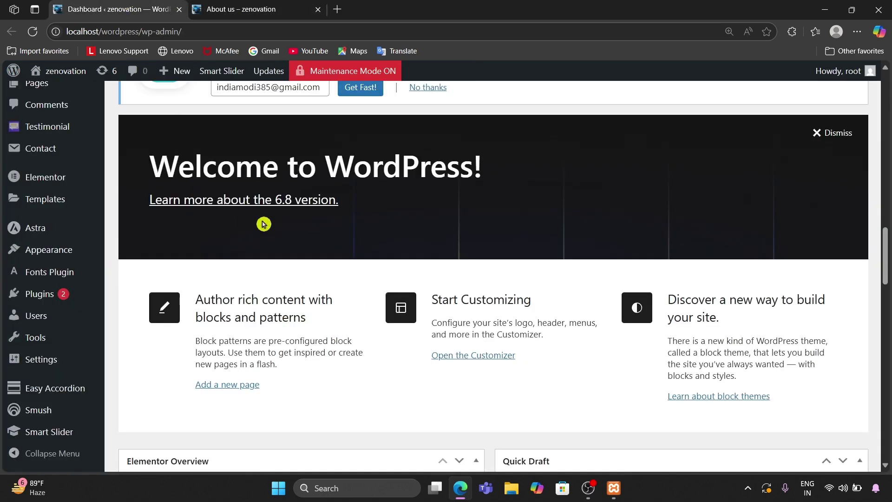
pyautogui.scroll(7, 263, 223)
pyautogui.moveTo(69, 223)
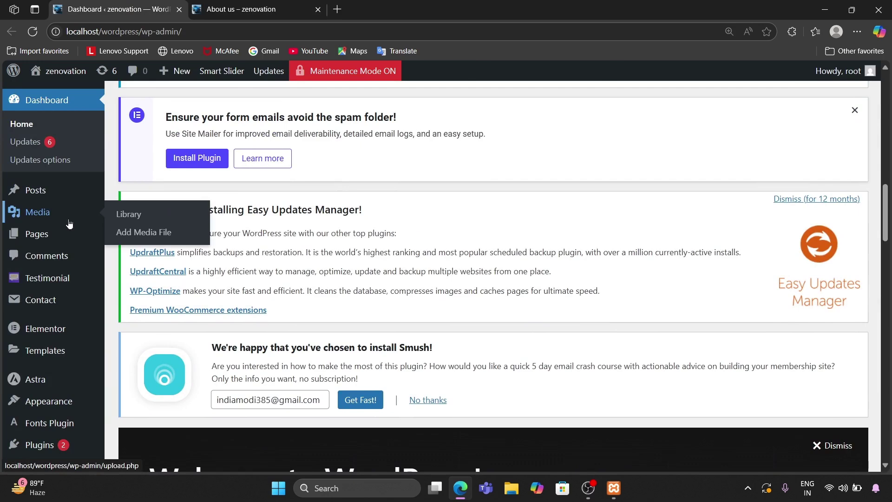
pyautogui.moveTo(55, 400)
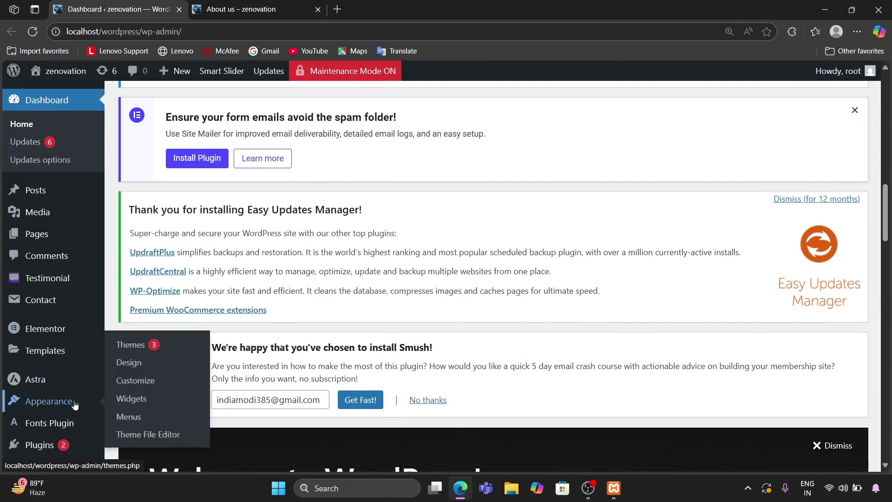
pyautogui.click(145, 403)
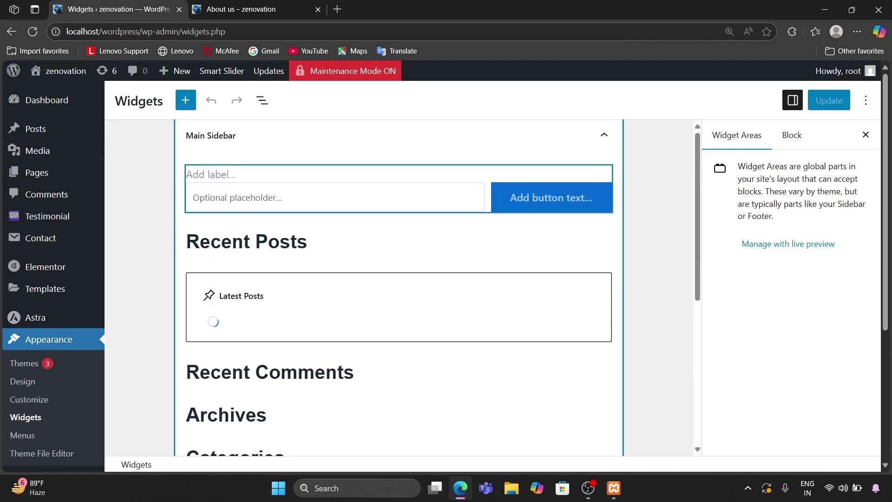
pyautogui.scroll(-10, 372, 258)
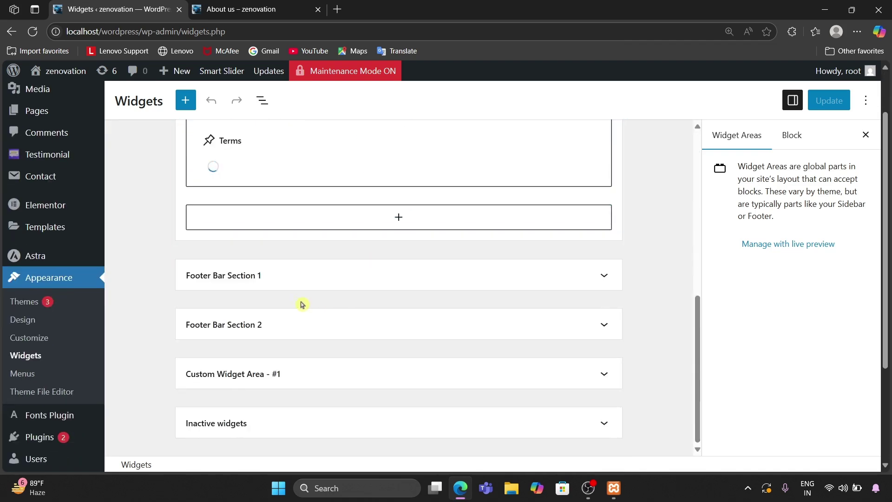
pyautogui.click(281, 285)
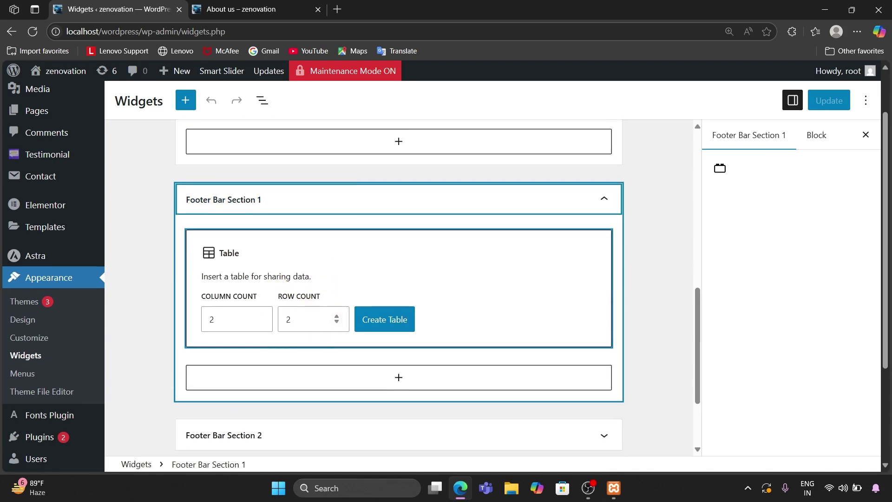
# Step: Create a table with 2 columns and 2 rows in Footer Bar Section 1
pyautogui.scroll(-2, 344, 310)
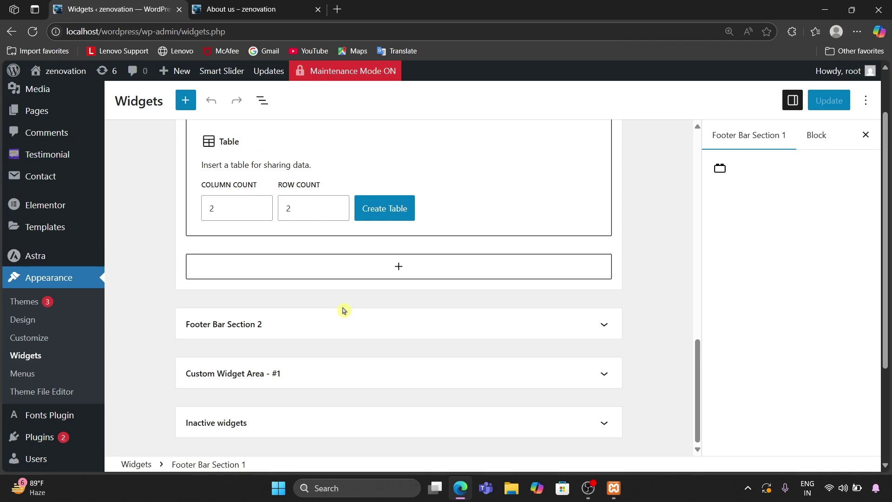
pyautogui.click(382, 211)
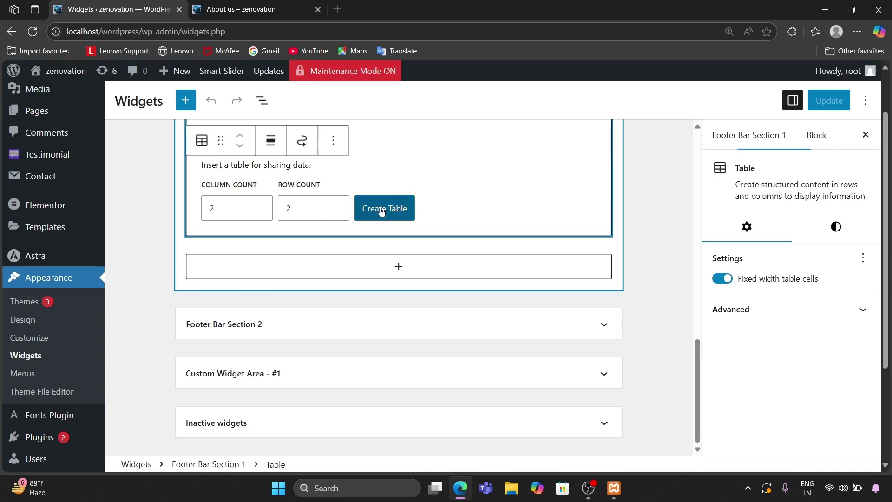
pyautogui.click(382, 211)
pyautogui.scroll(1, 382, 211)
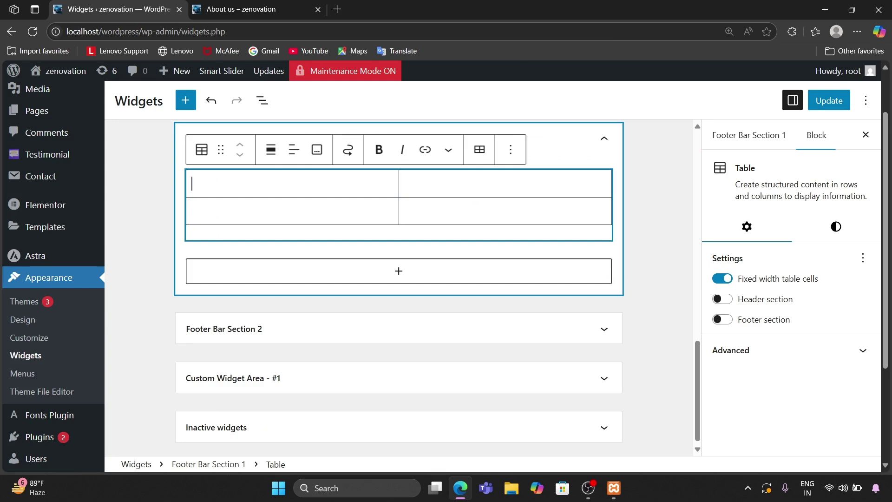
# Step: Fill the first row of the footer table with "home" and "about"
pyautogui.write('hom')
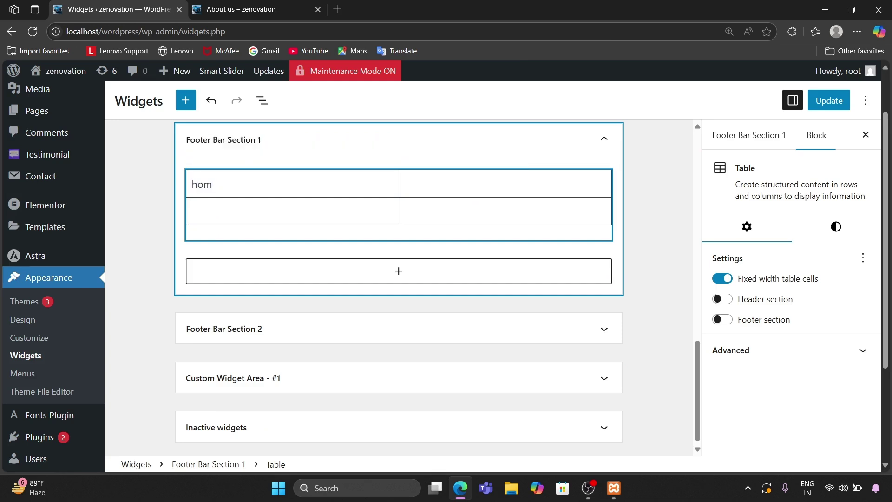
pyautogui.write('e')
pyautogui.press('Tab')
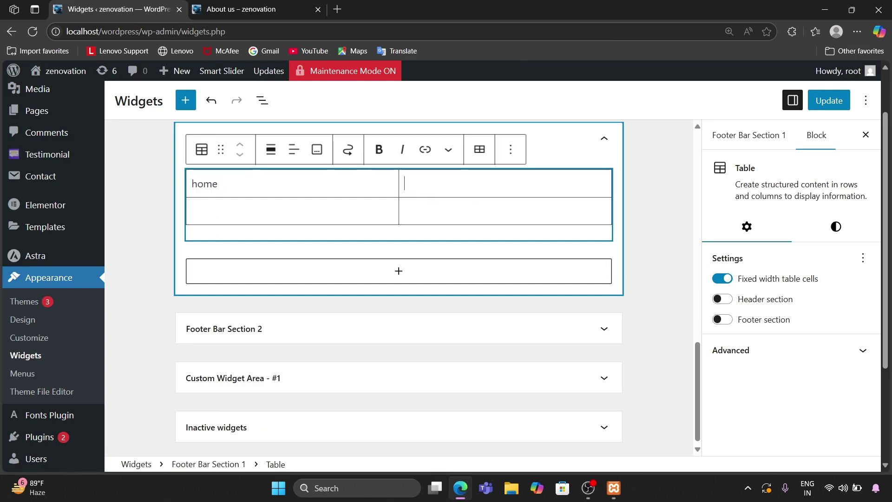
pyautogui.write('about')
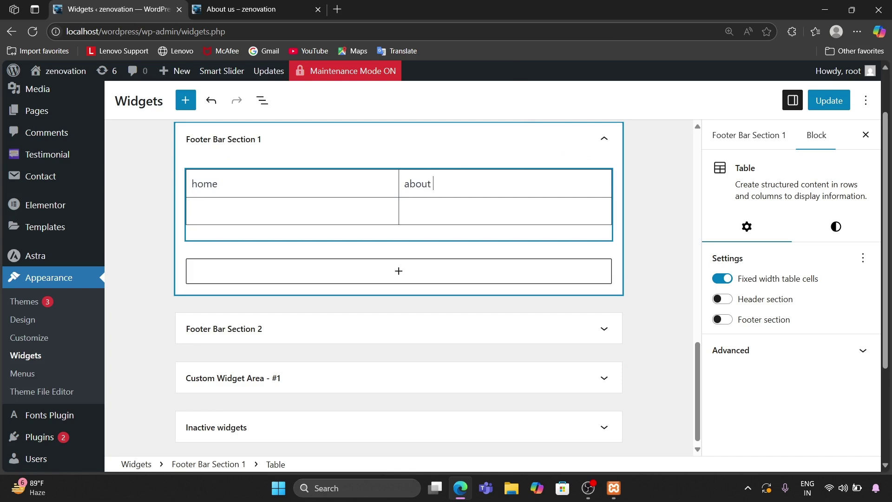
# Step: Enable the footer section of the Footer Bar Section 1 table and save the widget changes
pyautogui.click(829, 97)
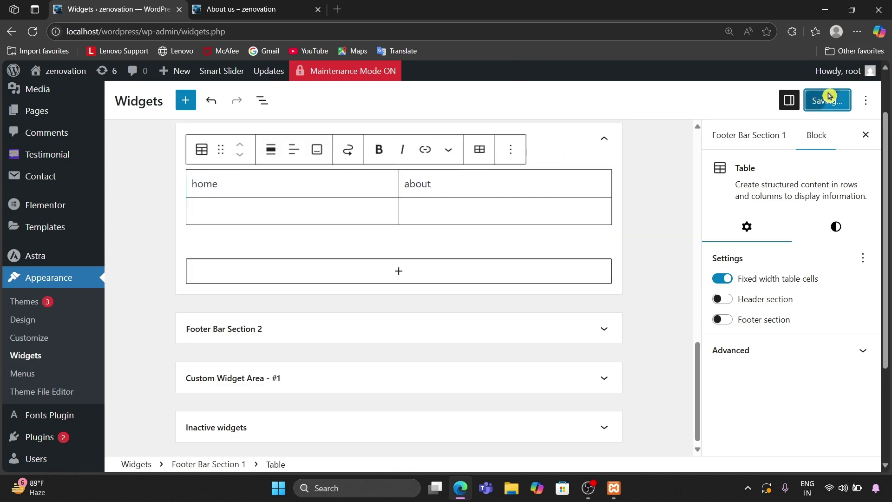
pyautogui.click(721, 320)
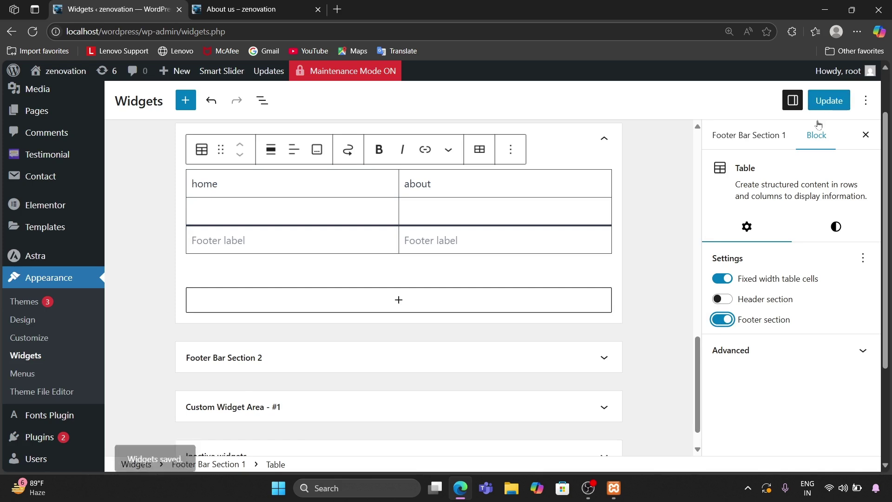
pyautogui.click(827, 103)
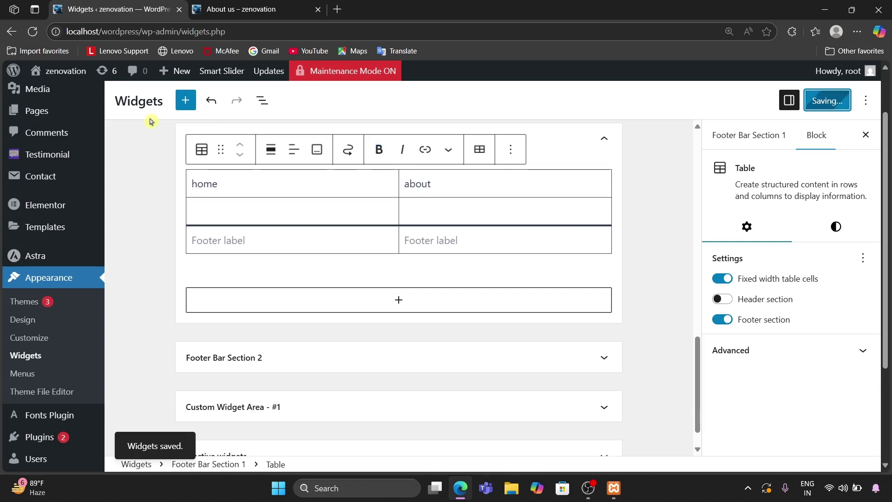
# Step: Reload the site's About us page and check it for the new footer table and the stray wp_footer() text
pyautogui.click(273, 4)
pyautogui.click(32, 31)
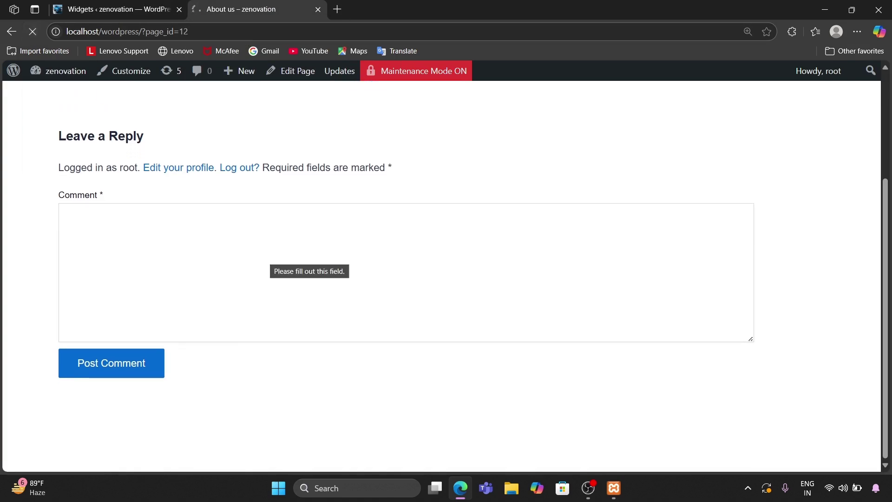
pyautogui.scroll(3, 266, 259)
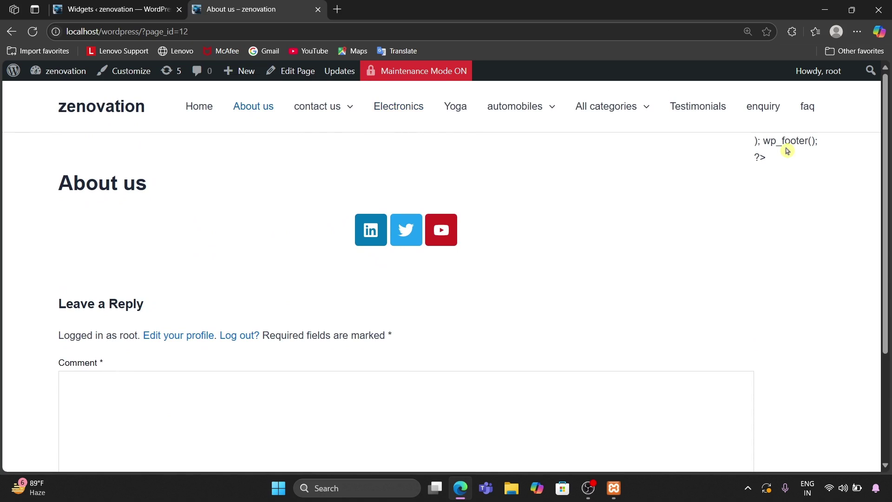
pyautogui.moveTo(756, 142); pyautogui.dragTo(829, 142)
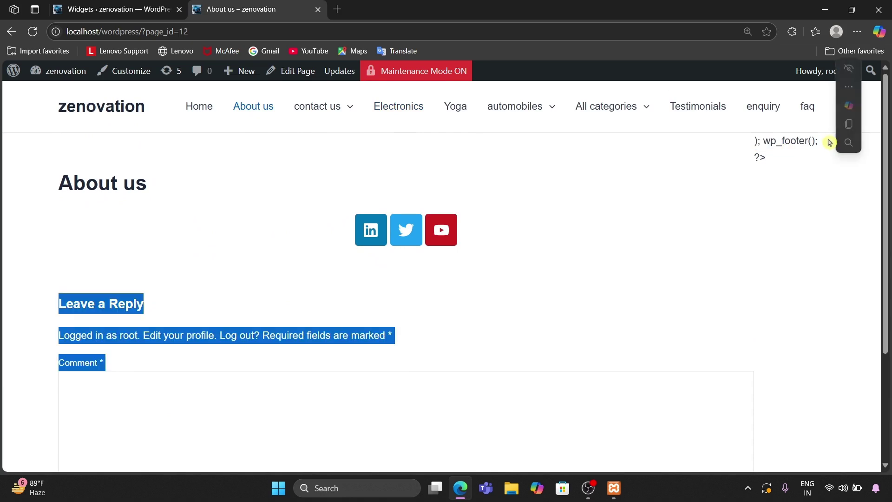
pyautogui.click(678, 269)
pyautogui.scroll(2, 678, 269)
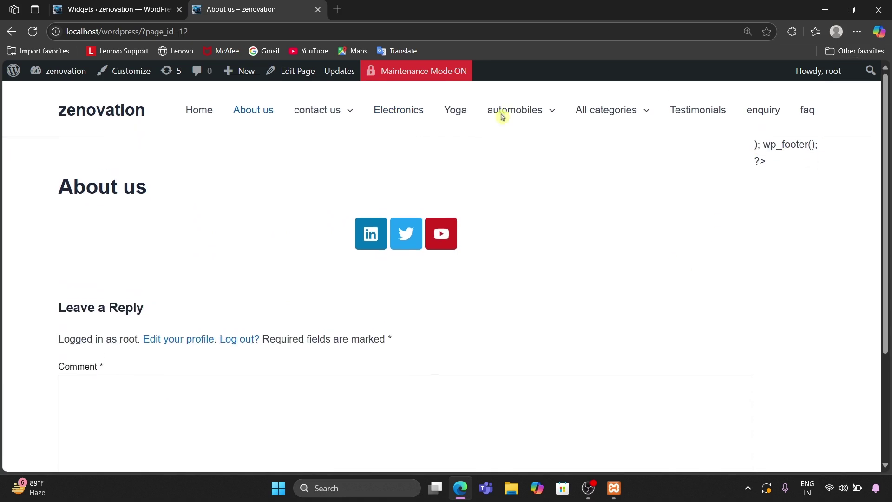
# Step: Open the Electronics category page and inspect it down to the footer area
pyautogui.click(390, 112)
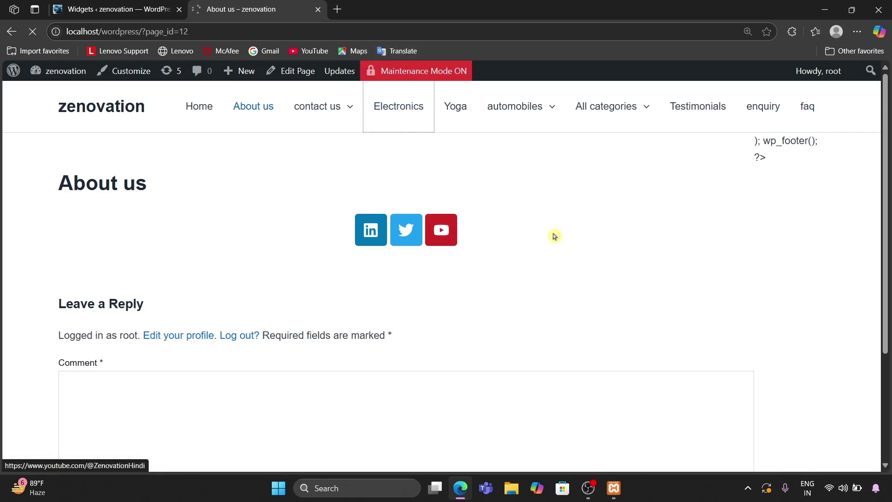
pyautogui.scroll(-5, 498, 331)
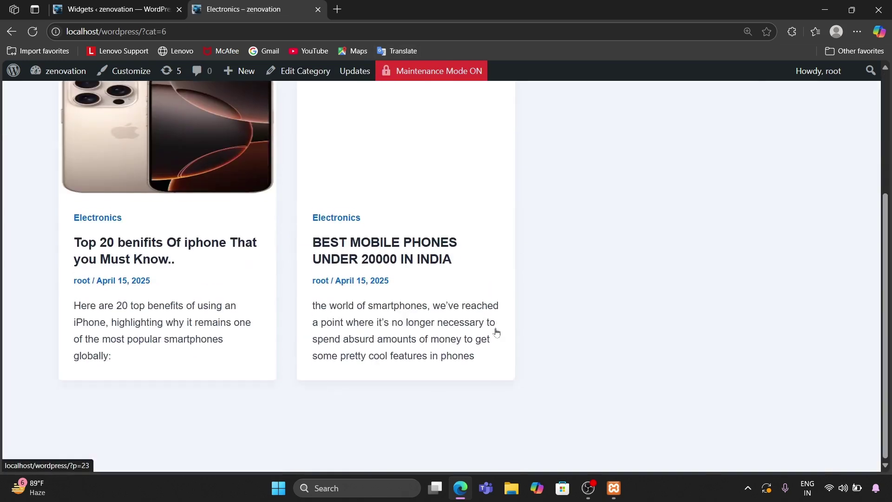
pyautogui.scroll(5, 498, 331)
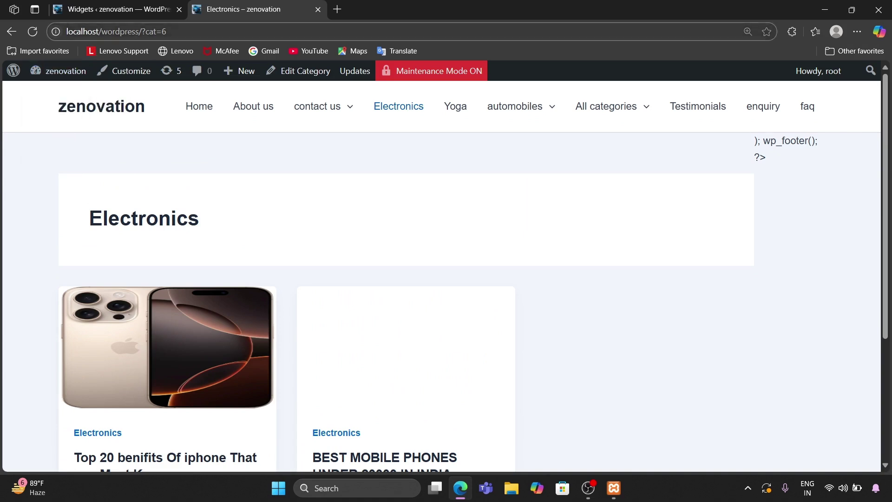
# Step: Open the site's Themes management page and go down toward the installed themes
pyautogui.moveTo(71, 74)
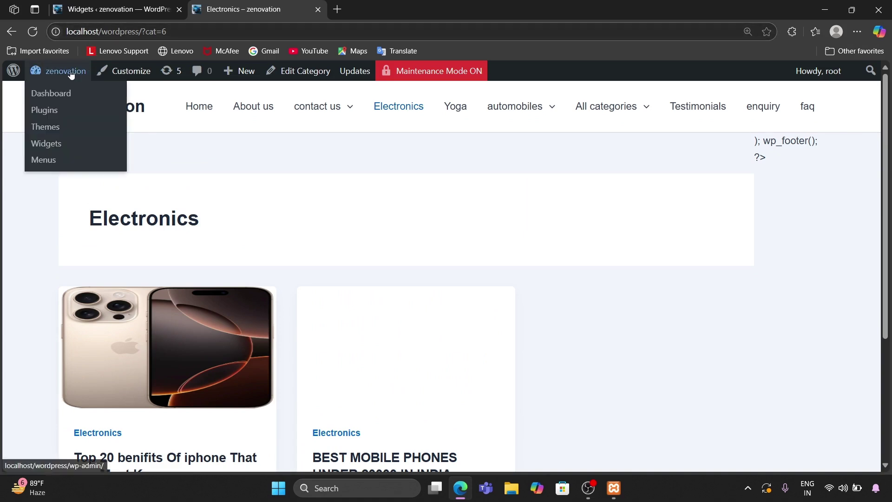
pyautogui.click(53, 130)
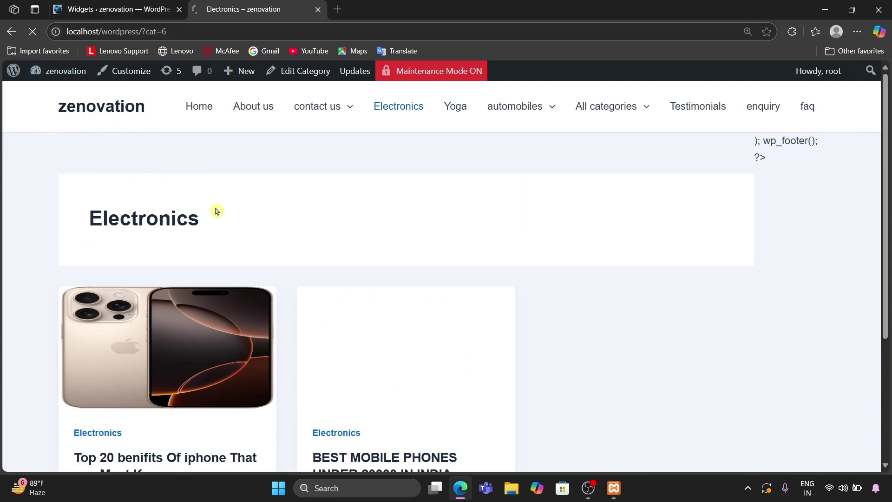
pyautogui.scroll(-12, 493, 279)
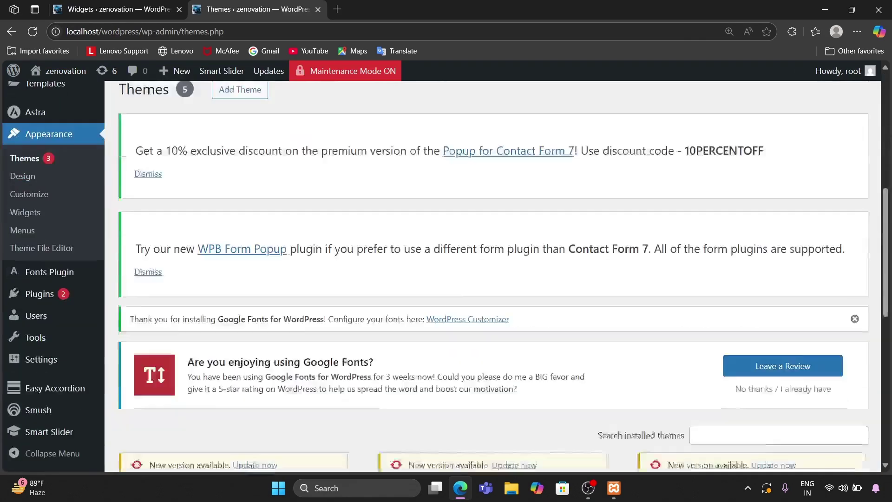
# Step: Look through the installed themes, search them for "photo", and clear the search
pyautogui.scroll(-1, 316, 265)
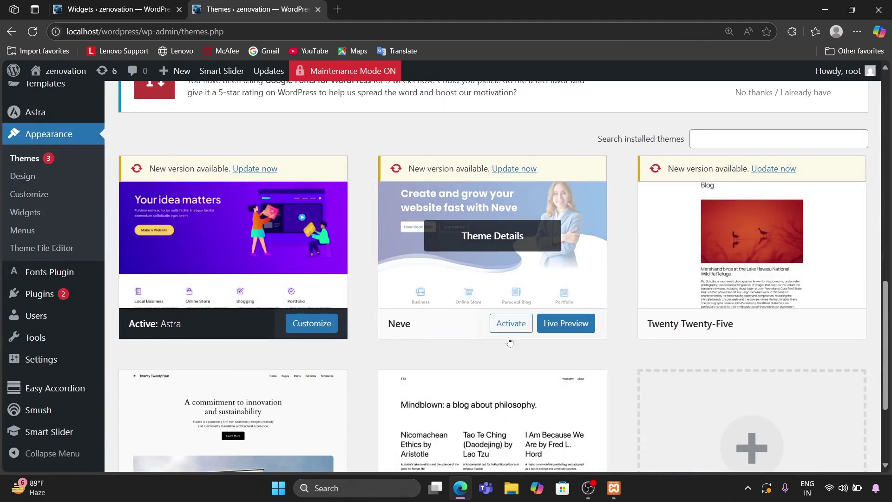
pyautogui.scroll(-3, 509, 341)
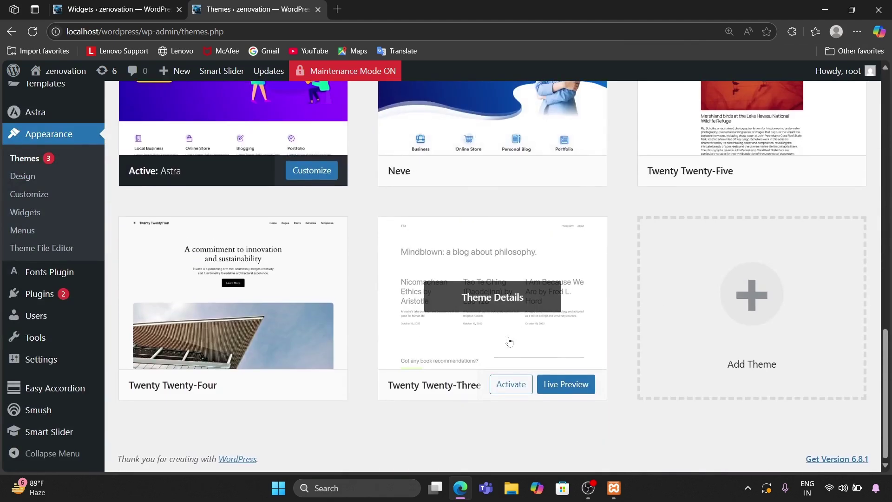
pyautogui.scroll(8, 509, 342)
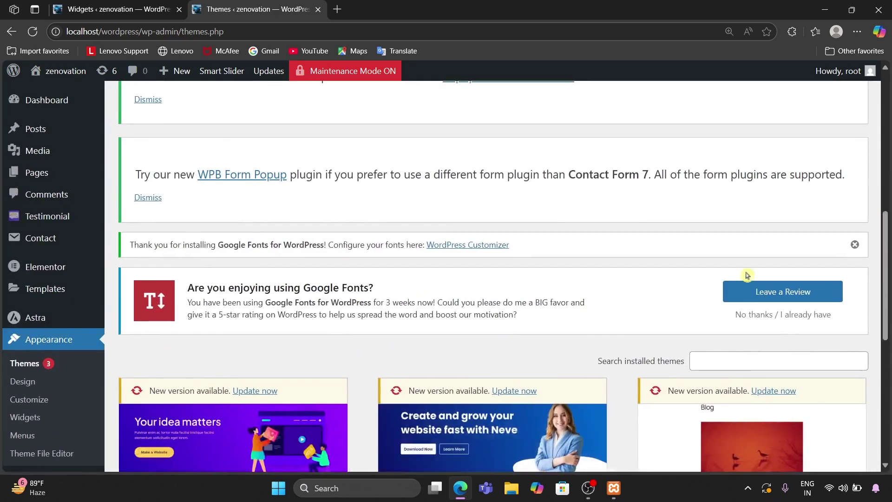
pyautogui.click(779, 361)
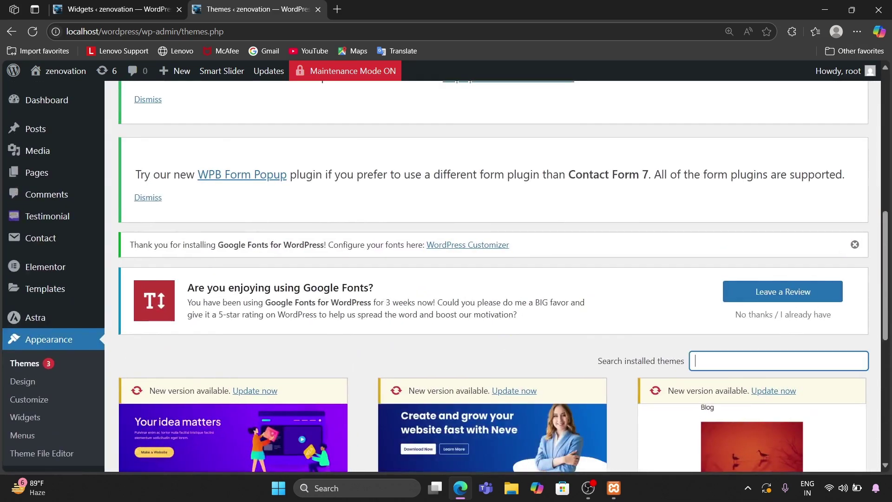
pyautogui.scroll(-3, 587, 240)
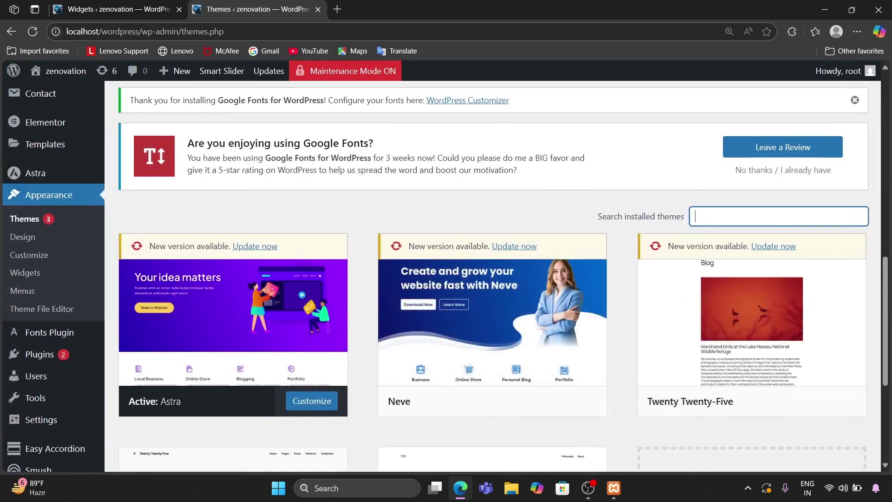
pyautogui.scroll(2, 713, 215)
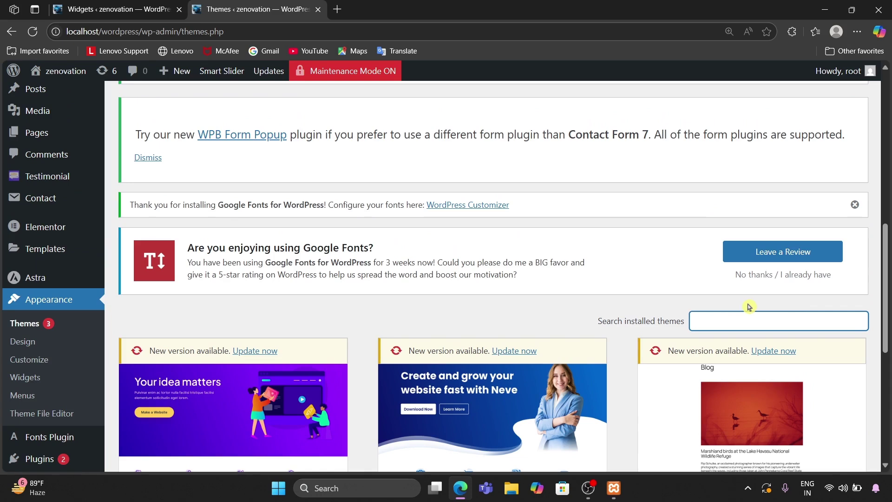
pyautogui.write('photo')
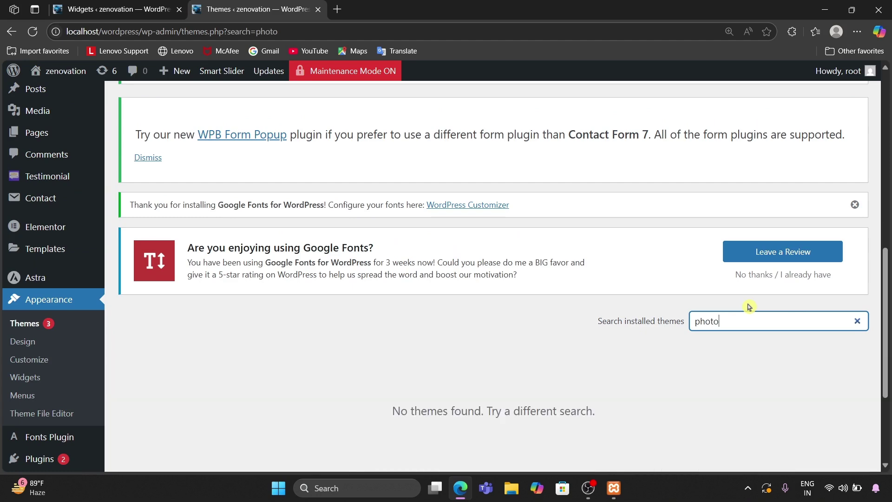
pyautogui.click(857, 321)
# Step: Open the Add Themes page and browse the popular themes down to OceanWP
pyautogui.scroll(3, 542, 215)
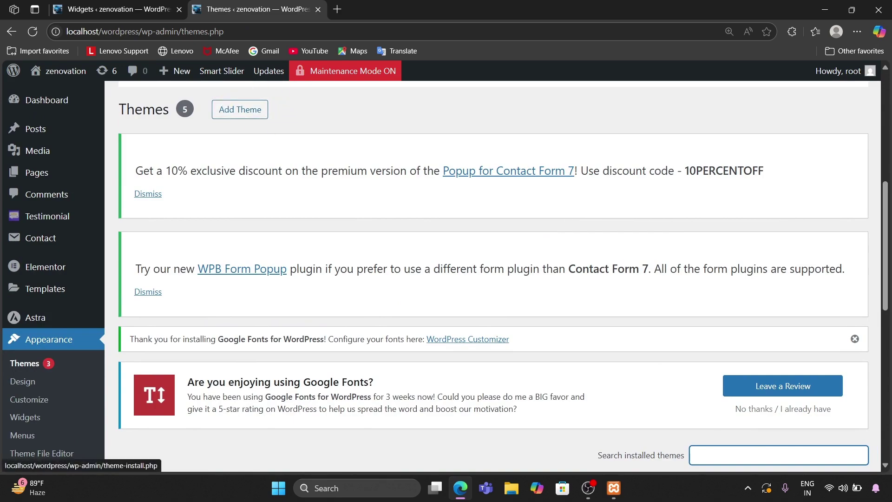
pyautogui.scroll(-5, 361, 270)
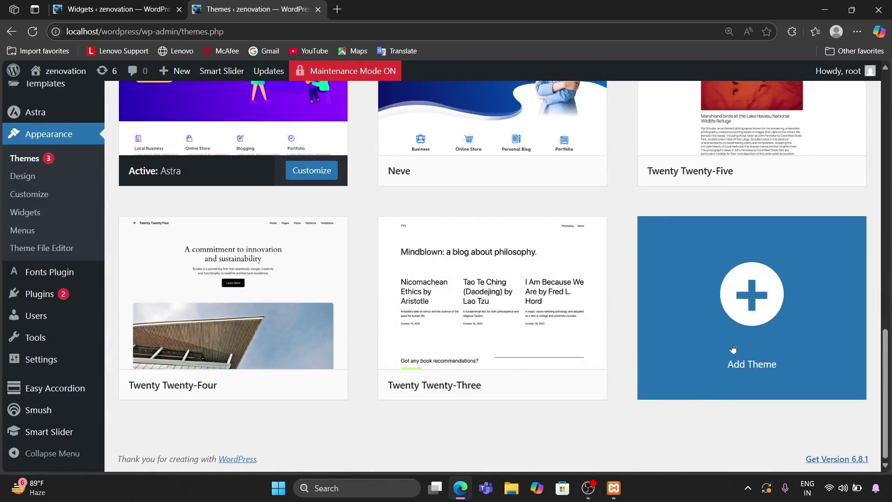
pyautogui.click(733, 349)
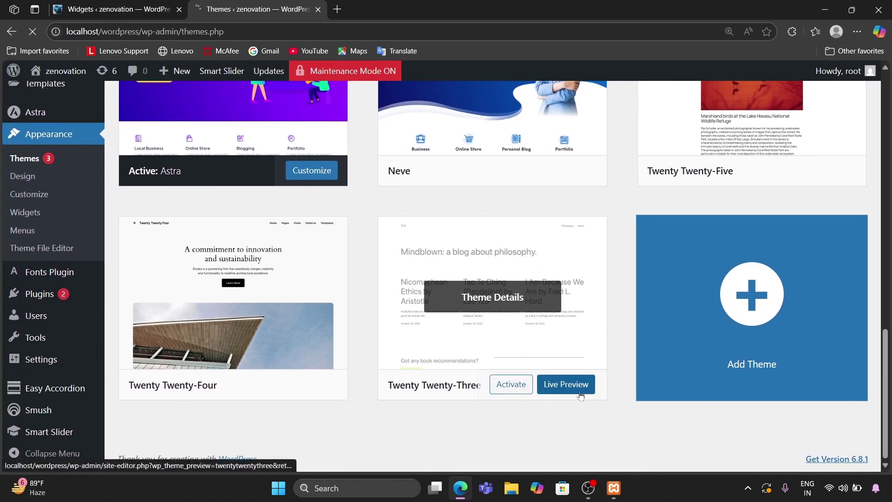
pyautogui.scroll(-5, 586, 390)
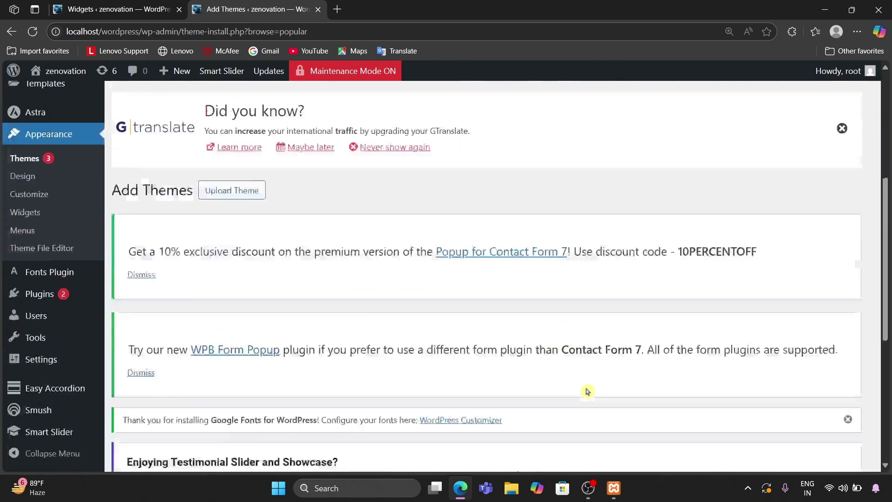
pyautogui.scroll(-6, 586, 391)
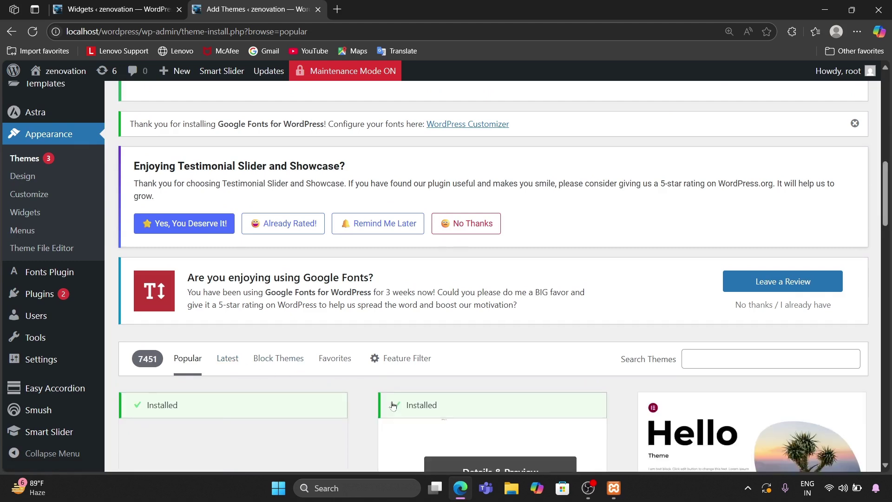
pyautogui.scroll(-4, 393, 404)
pyautogui.scroll(-7, 393, 404)
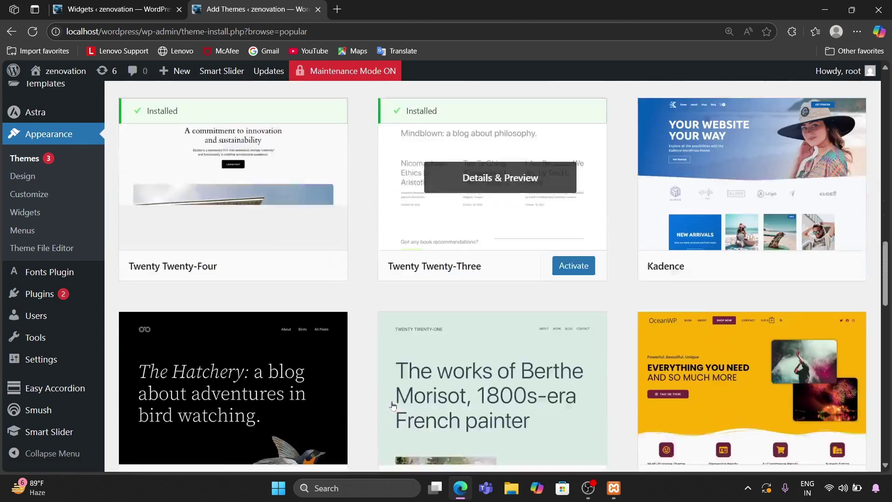
pyautogui.scroll(2, 673, 183)
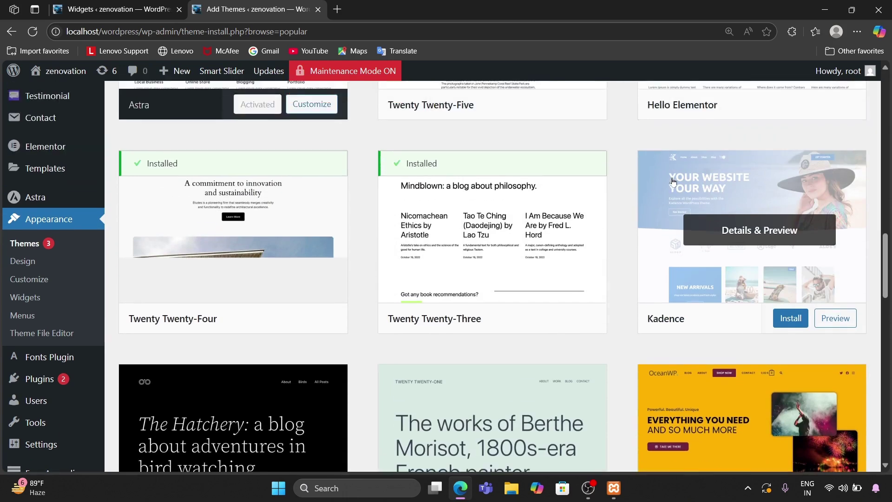
pyautogui.scroll(-4, 673, 182)
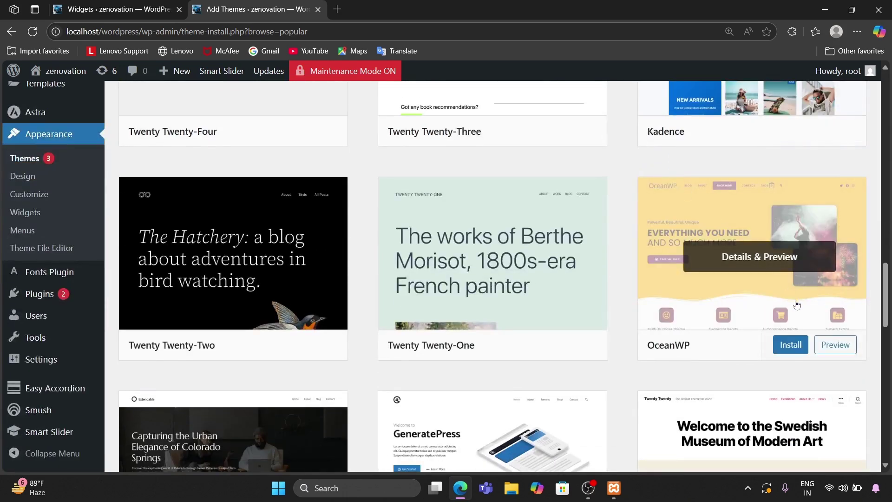
# Step: Preview the OceanWP theme, inspect its demo page down to the footer, and close the preview
pyautogui.click(847, 346)
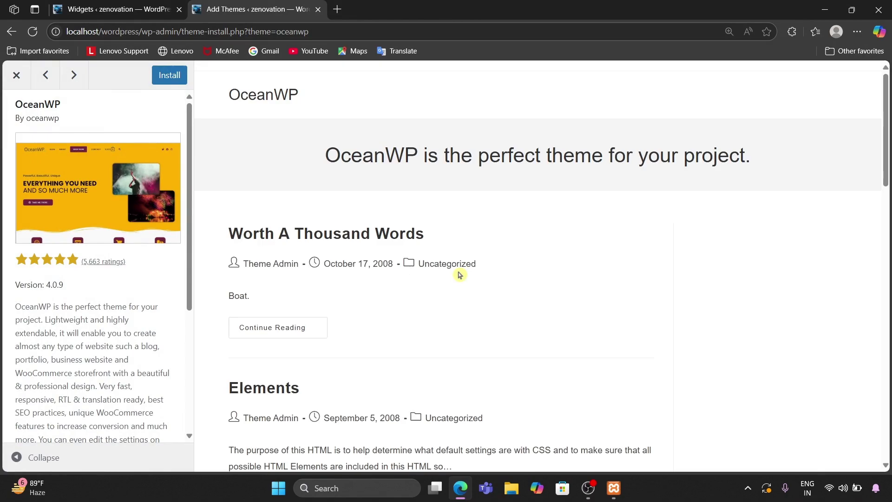
pyautogui.scroll(-10, 460, 275)
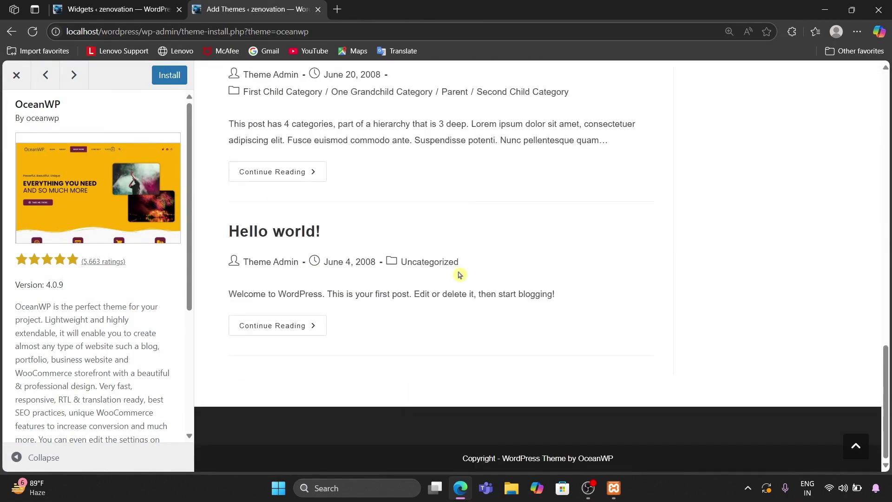
pyautogui.scroll(10, 459, 275)
pyautogui.scroll(-10, 459, 274)
pyautogui.scroll(10, 460, 275)
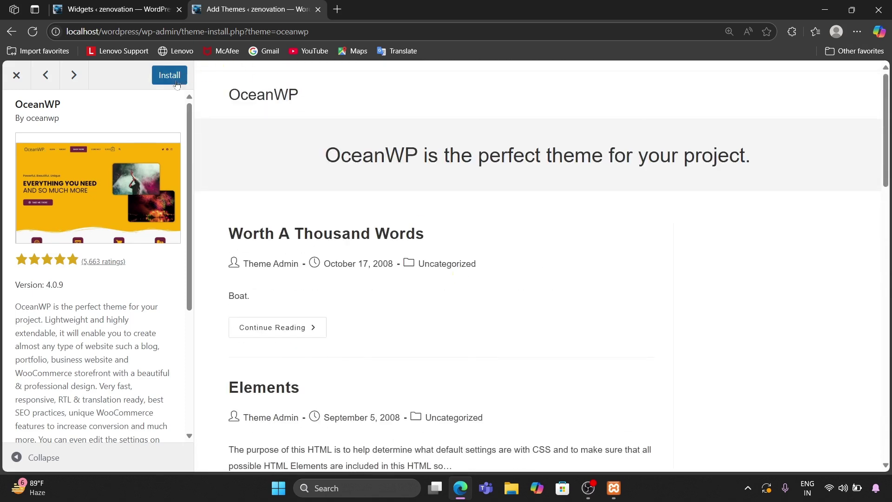
pyautogui.click(16, 75)
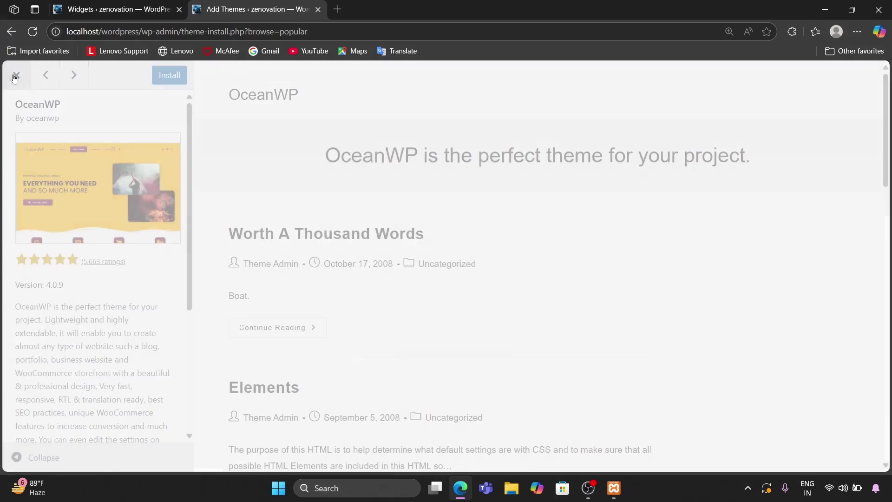
# Step: Find the Kubio theme among the popular themes, preview it, and inspect its demo page down to the footer
pyautogui.scroll(-9, 489, 320)
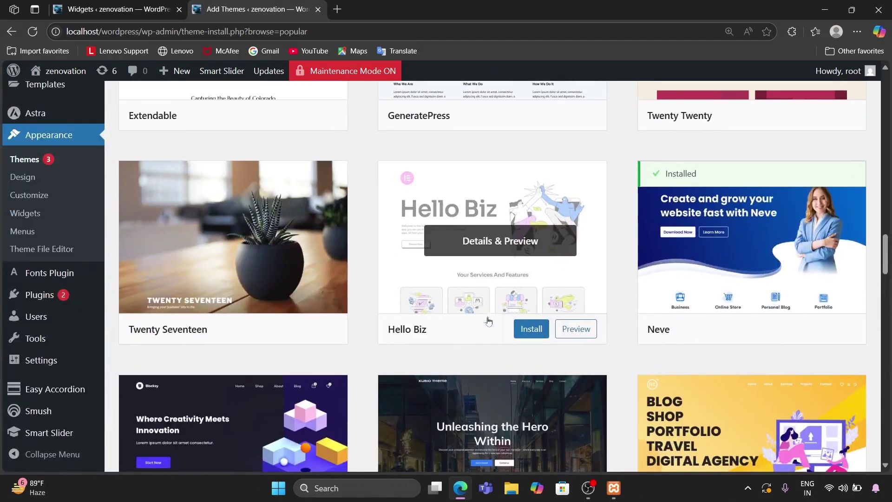
pyautogui.scroll(-5, 489, 320)
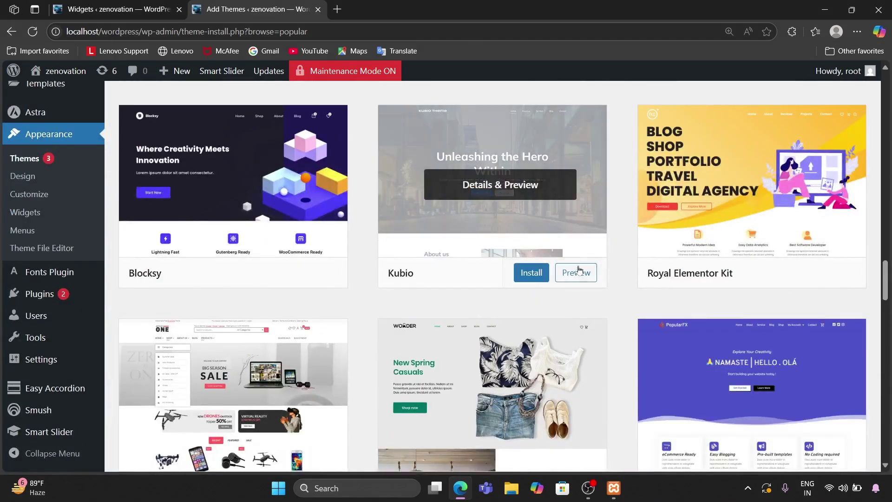
pyautogui.click(578, 270)
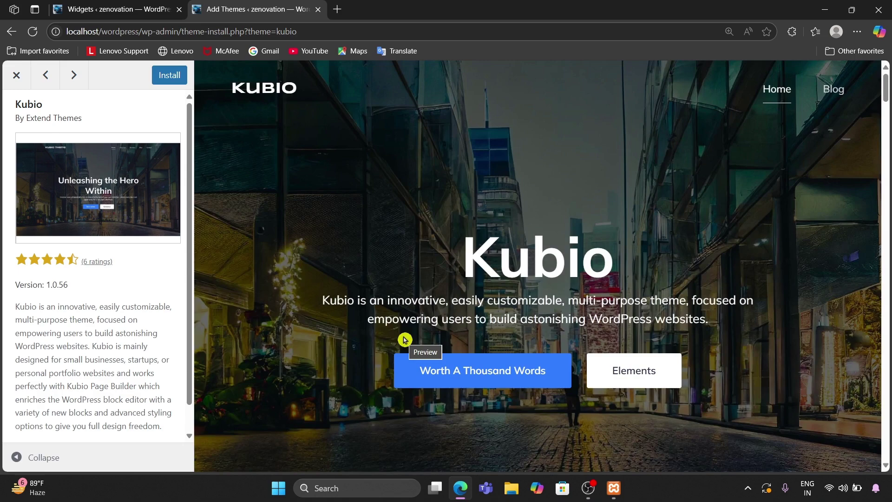
pyautogui.scroll(-20, 404, 339)
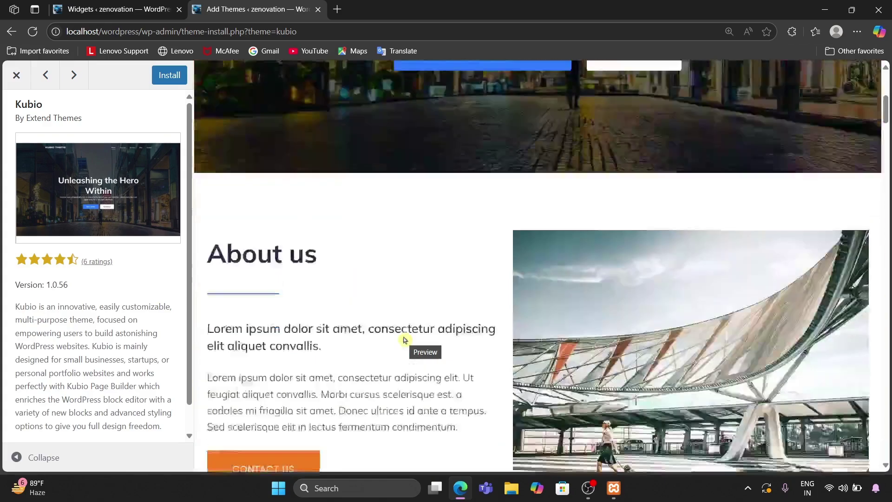
pyautogui.scroll(-15, 405, 339)
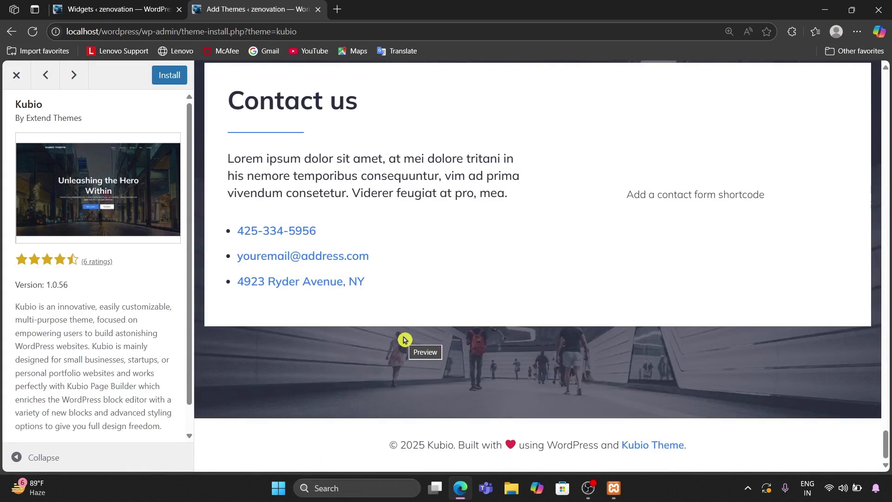
pyautogui.scroll(6, 404, 339)
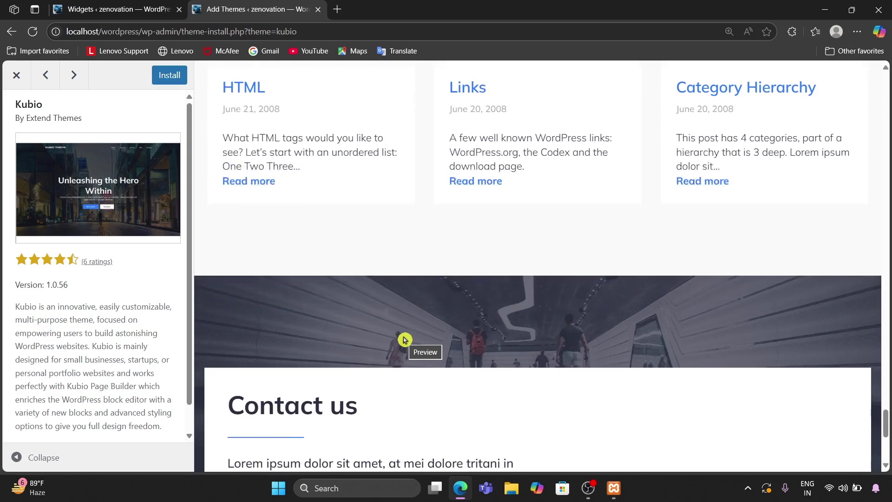
pyautogui.scroll(10, 405, 339)
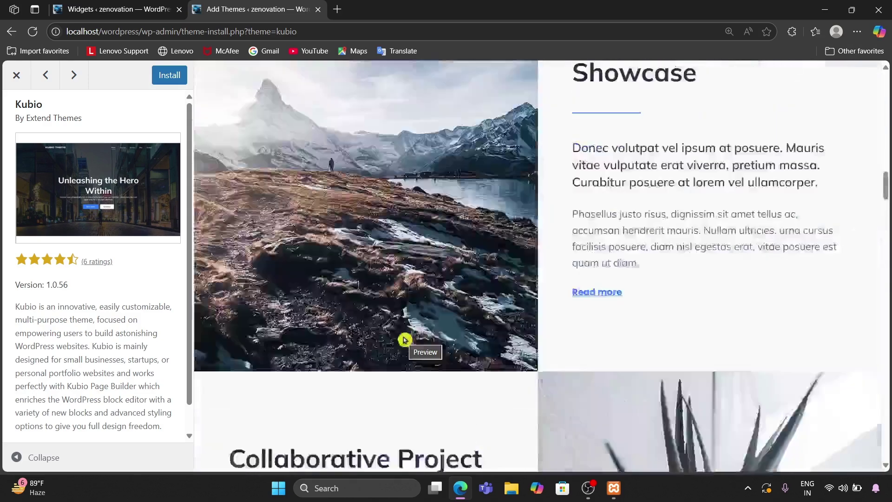
pyautogui.scroll(8, 404, 340)
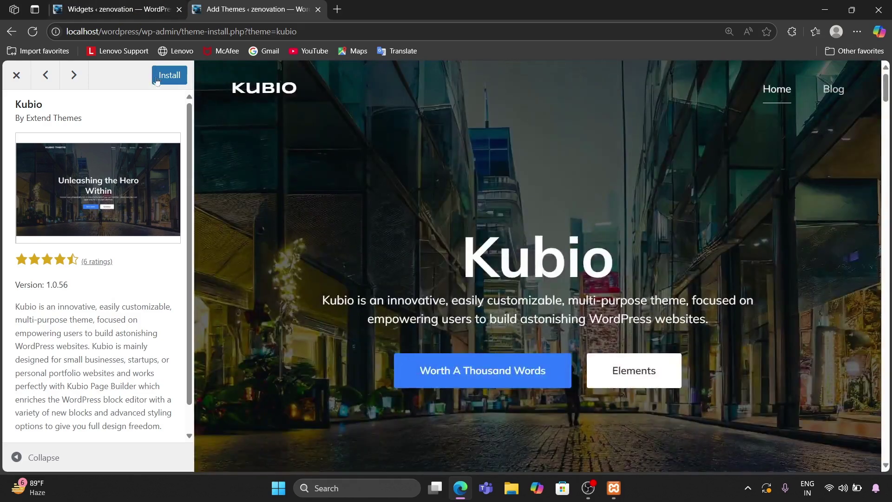
# Step: Install the Kubio theme and activate it on the site
pyautogui.click(158, 82)
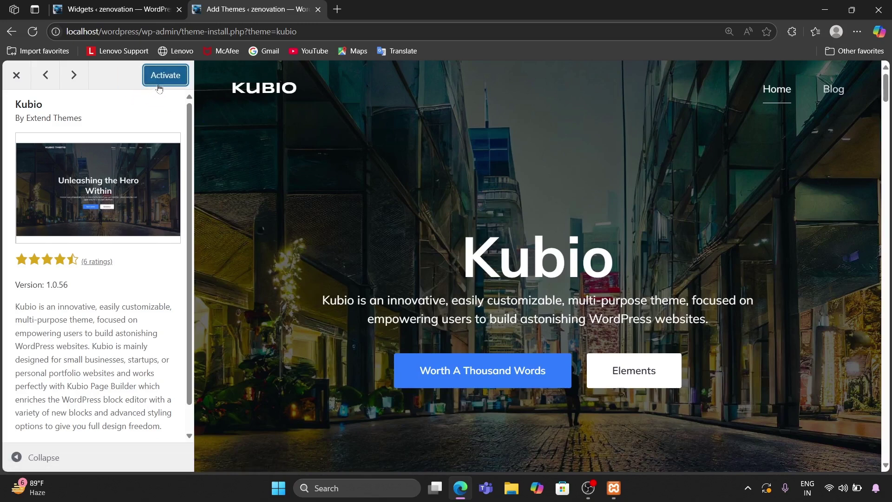
pyautogui.click(162, 85)
pyautogui.scroll(-10, 372, 324)
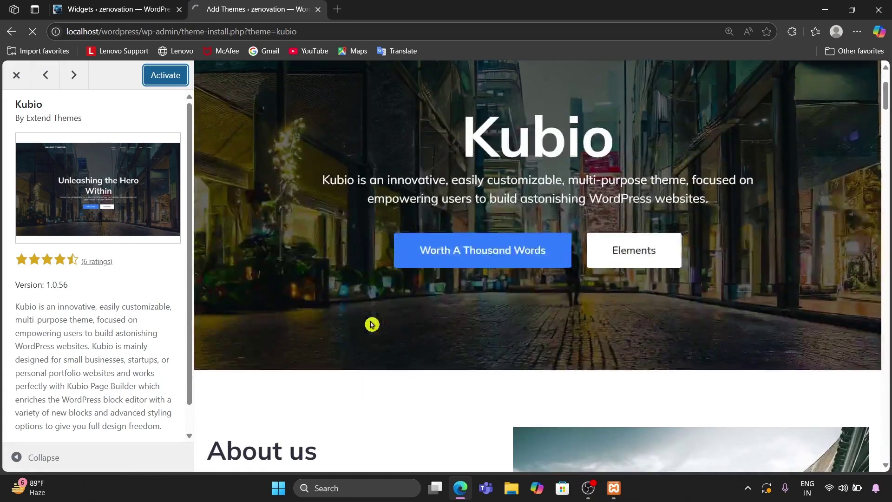
pyautogui.scroll(7, 372, 324)
pyautogui.scroll(-2, 372, 324)
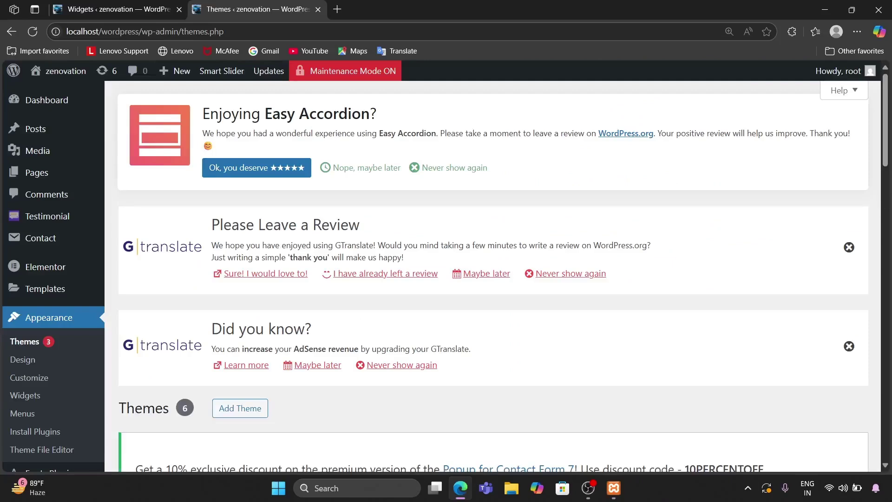
# Step: Choose Kubio's Classic predefined design and start the site with it
pyautogui.scroll(-15, 371, 325)
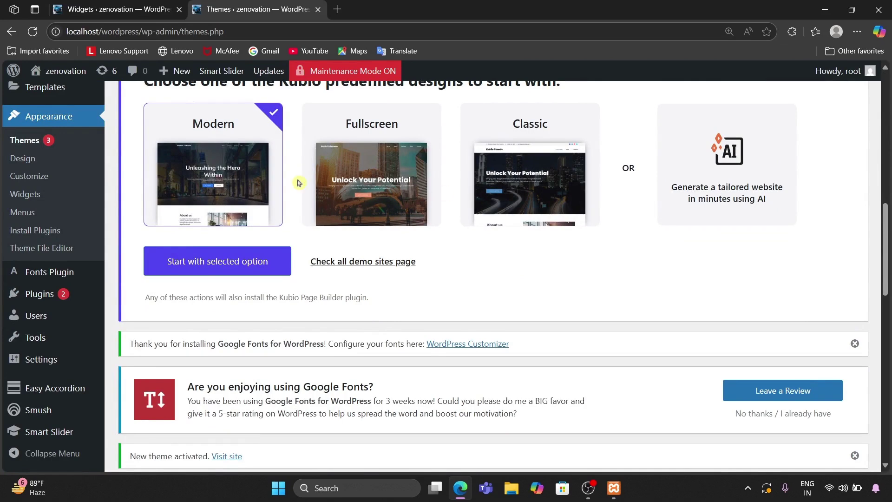
pyautogui.click(361, 181)
pyautogui.click(515, 176)
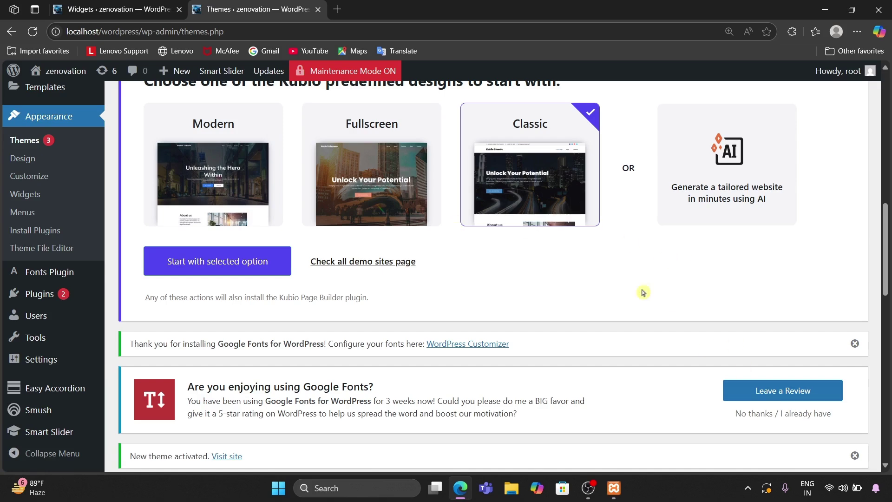
pyautogui.click(251, 263)
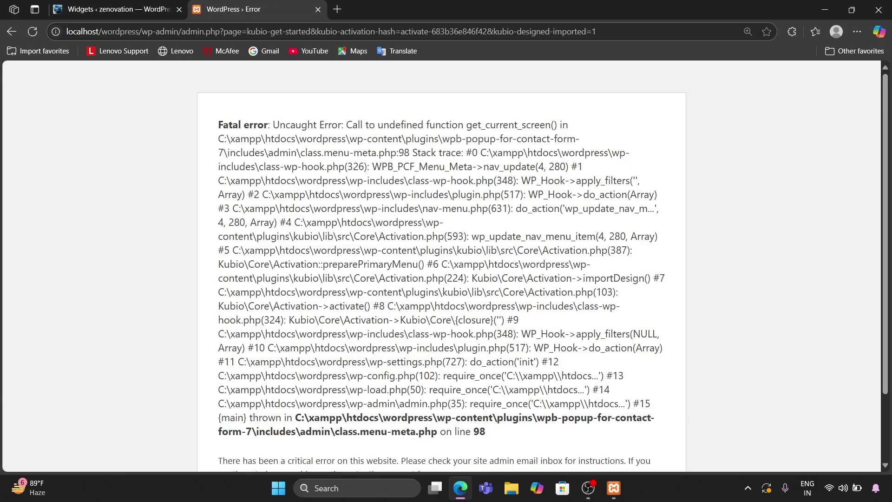
# Step: Read through the fatal error page and go back to the previous page
pyautogui.scroll(-3, 442, 265)
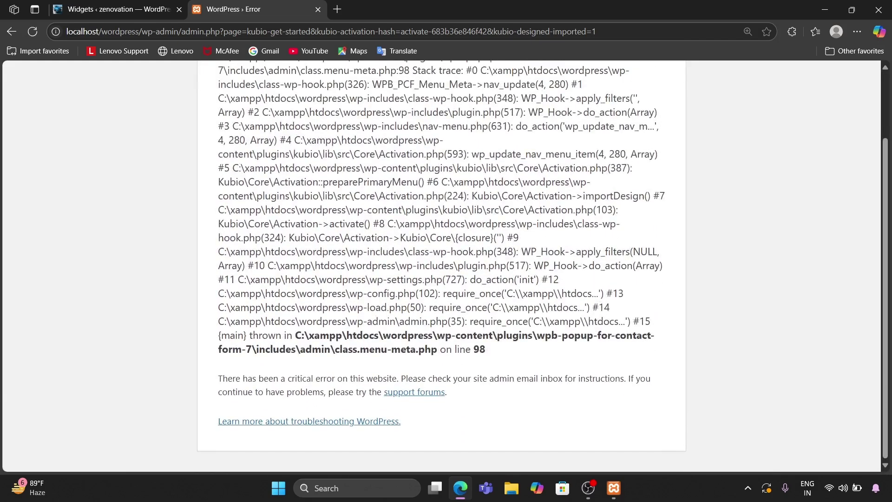
pyautogui.scroll(3, 441, 265)
pyautogui.hotkey('alt', 'Left')
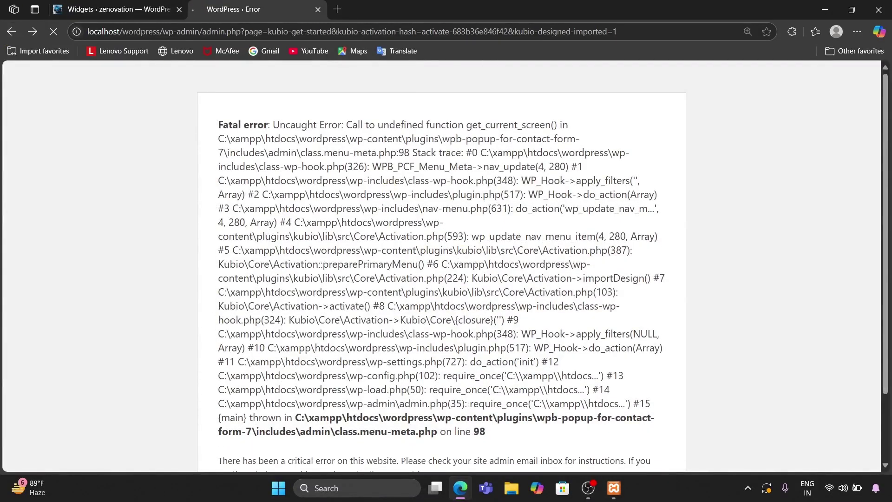
# Step: Find the active Kubio theme among the installed themes and try to customize it
pyautogui.scroll(-2, 435, 325)
pyautogui.scroll(1, 435, 326)
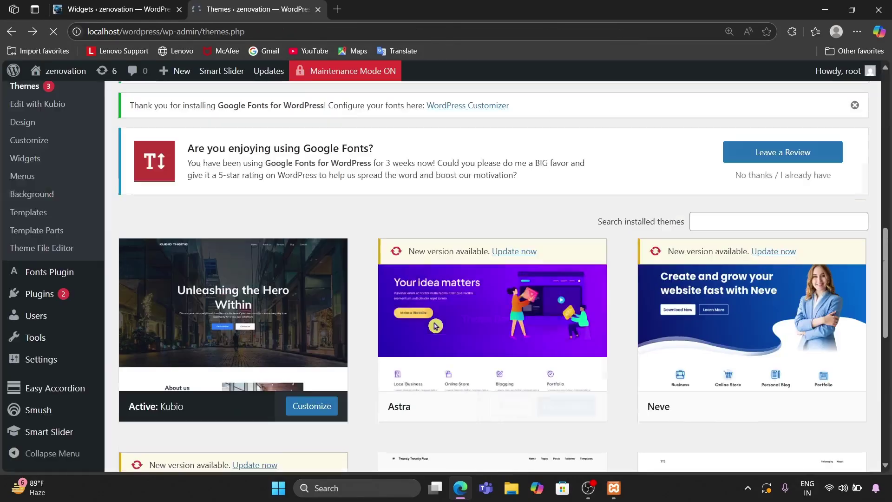
pyautogui.scroll(-3, 533, 308)
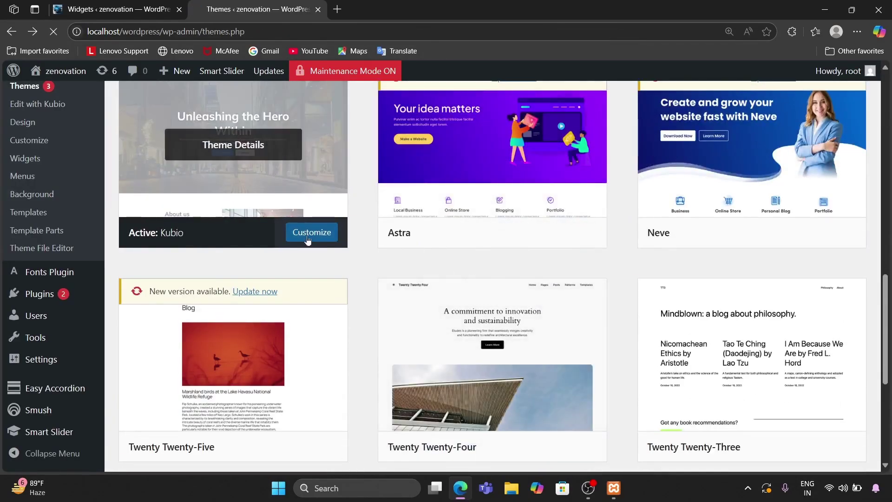
pyautogui.click(310, 232)
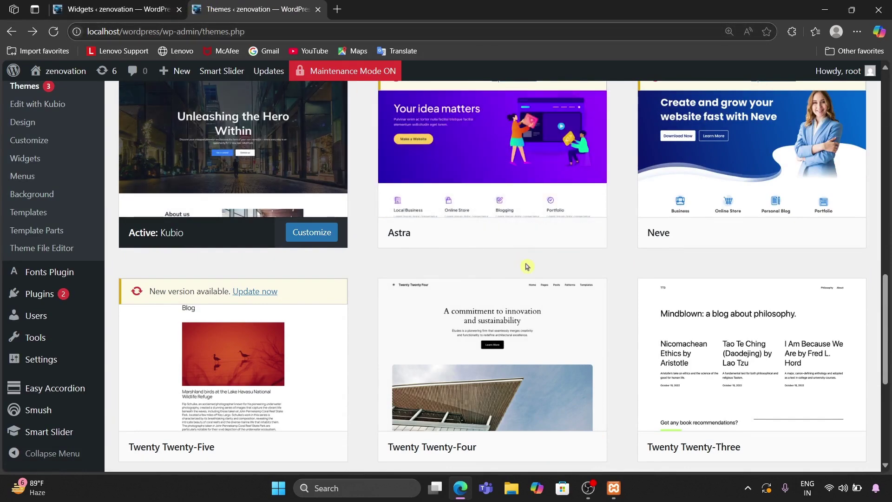
# Step: Visit the site, dismiss the prompt about keeping the new home page, and examine the page from its hero section to the footer
pyautogui.moveTo(61, 70)
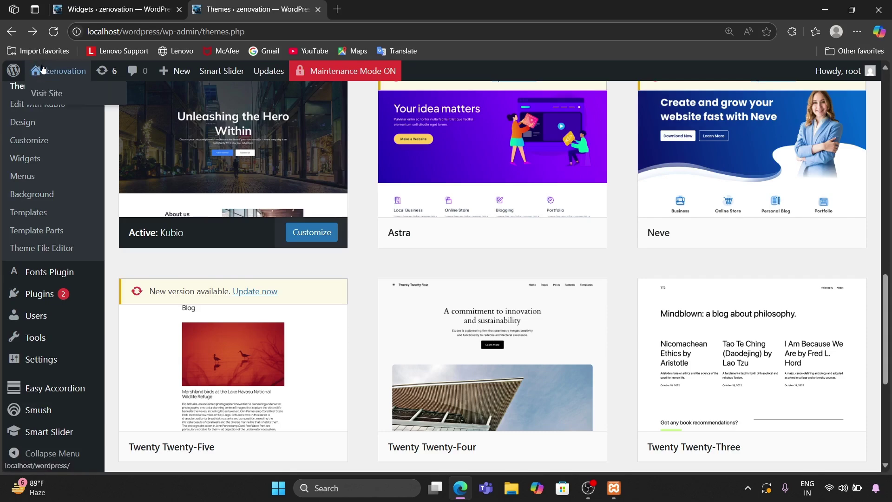
pyautogui.click(47, 93)
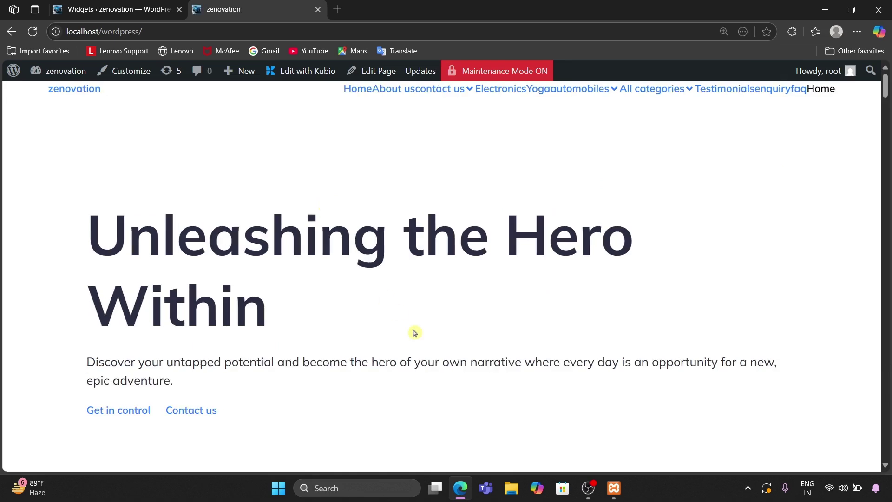
pyautogui.scroll(-5, 414, 332)
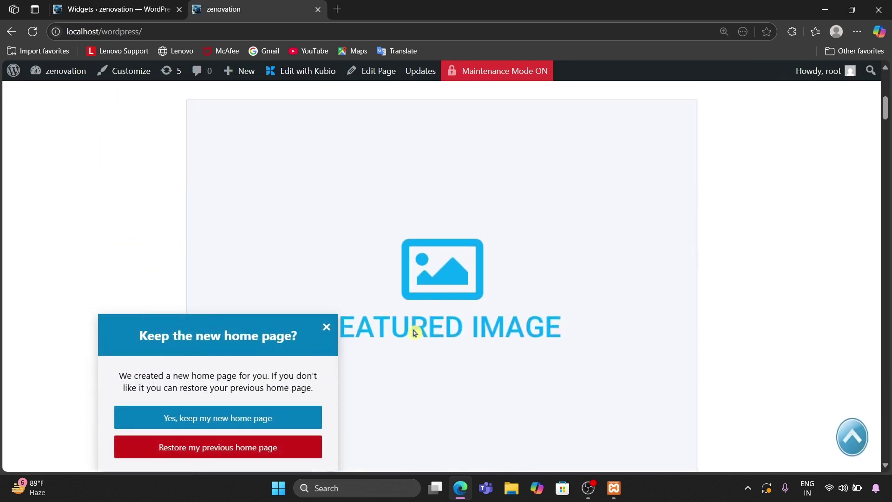
pyautogui.click(325, 328)
pyautogui.scroll(-15, 325, 329)
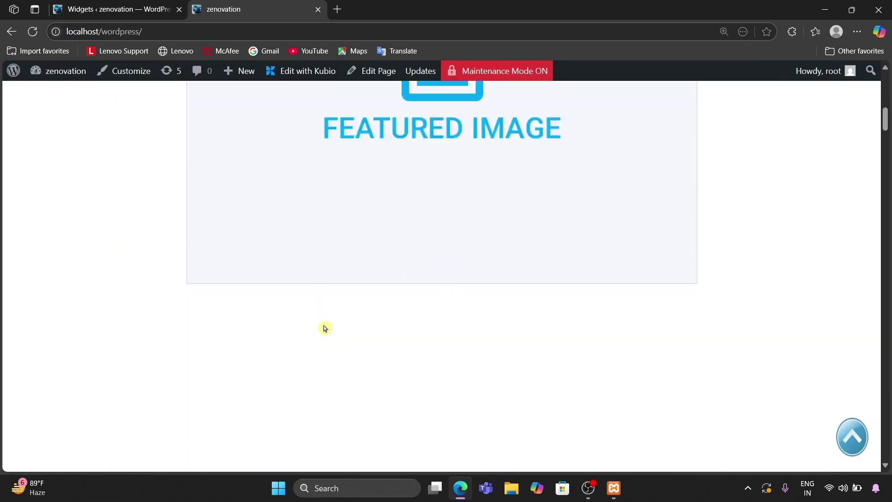
pyautogui.scroll(-20, 325, 329)
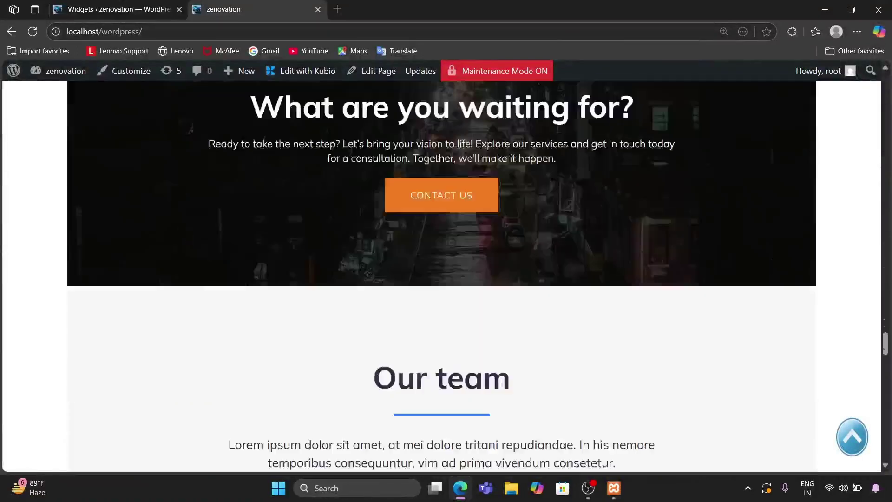
pyautogui.scroll(10, 324, 328)
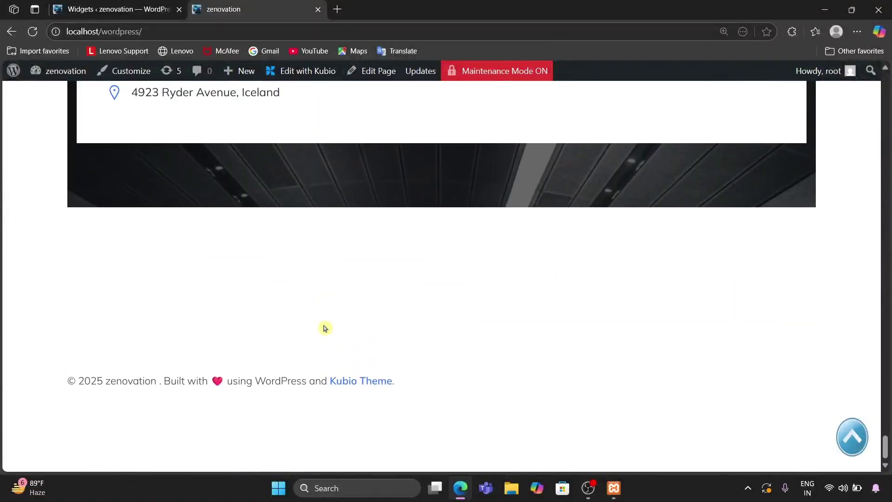
pyautogui.scroll(15, 325, 329)
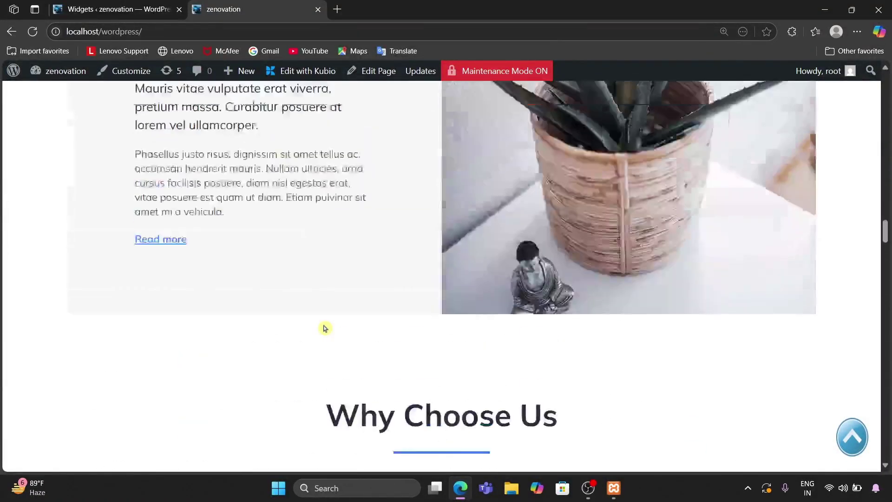
pyautogui.scroll(-1, 323, 328)
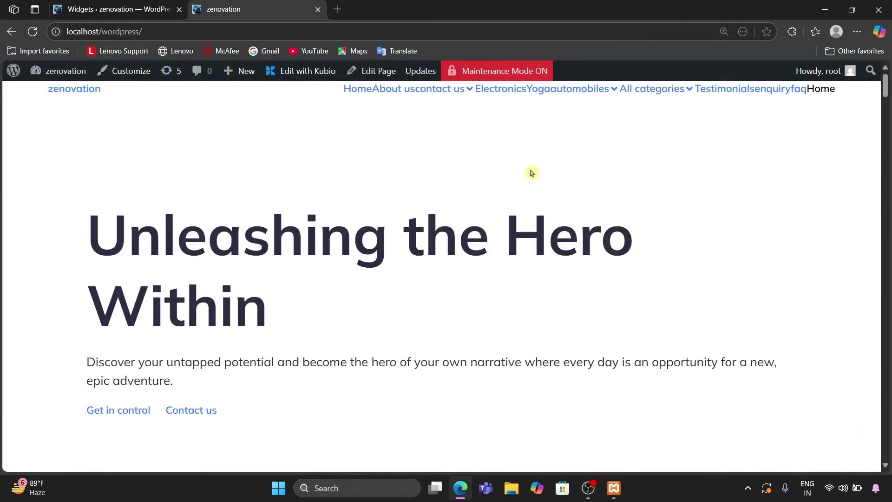
pyautogui.scroll(-5, 307, 186)
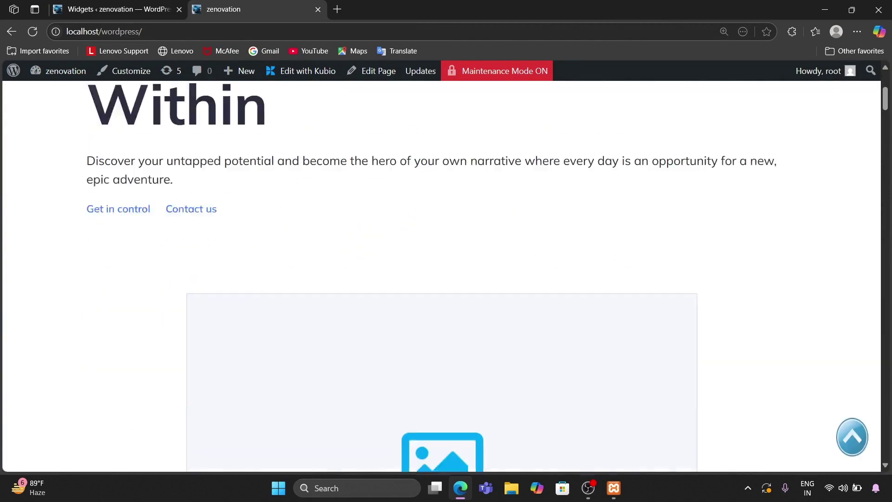
pyautogui.scroll(6, 454, 93)
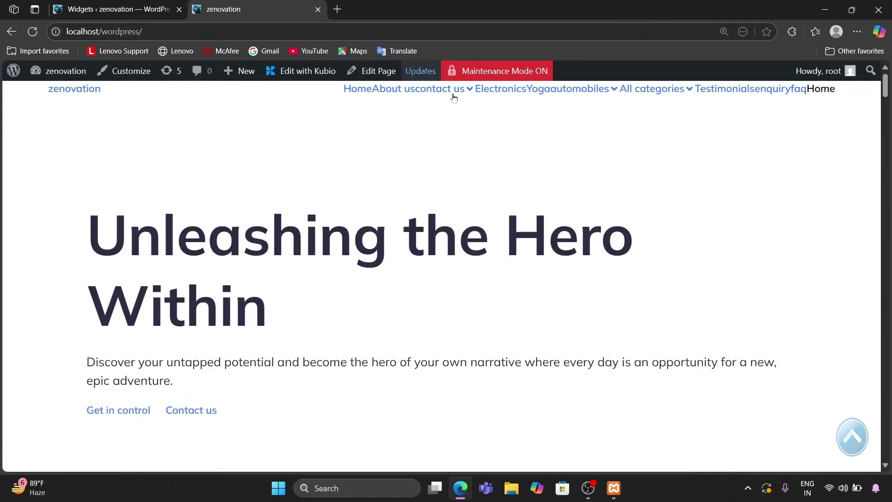
# Step: Open the Electronics category page and look through its posts
pyautogui.click(501, 94)
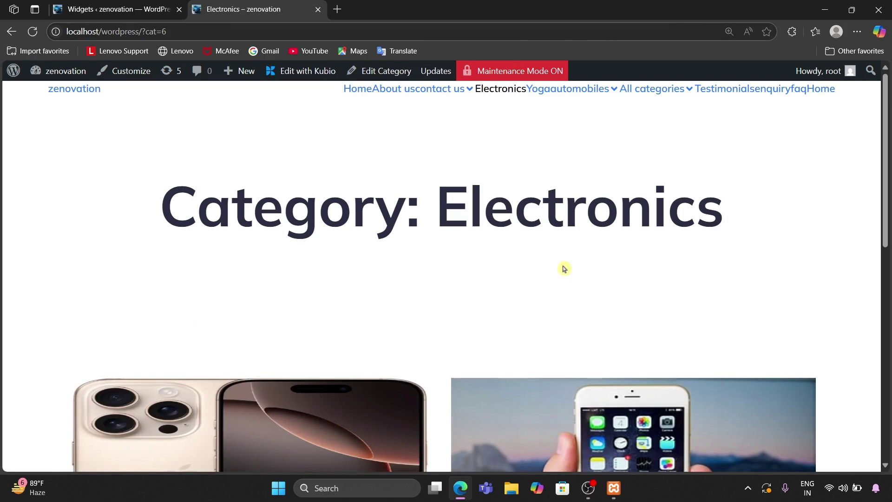
pyautogui.scroll(-5, 564, 269)
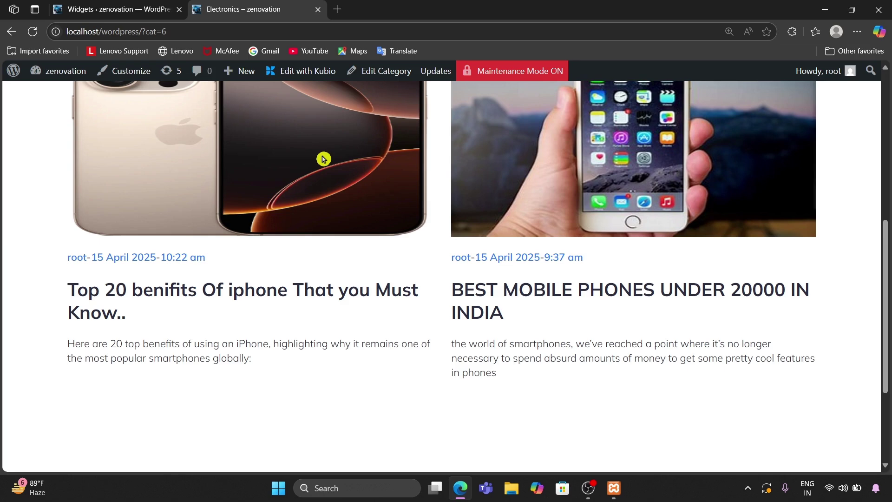
pyautogui.scroll(6, 324, 159)
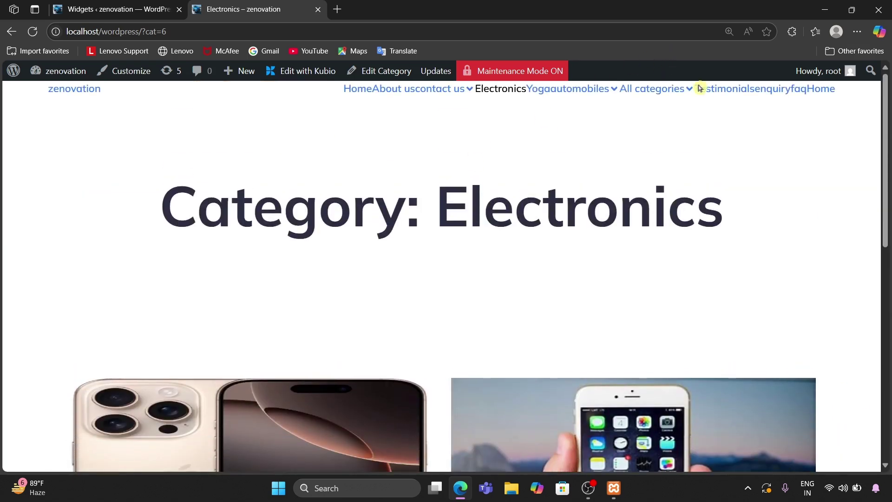
# Step: Open the Testimonials page and inspect the testimonial slider and the rest of the page
pyautogui.click(714, 96)
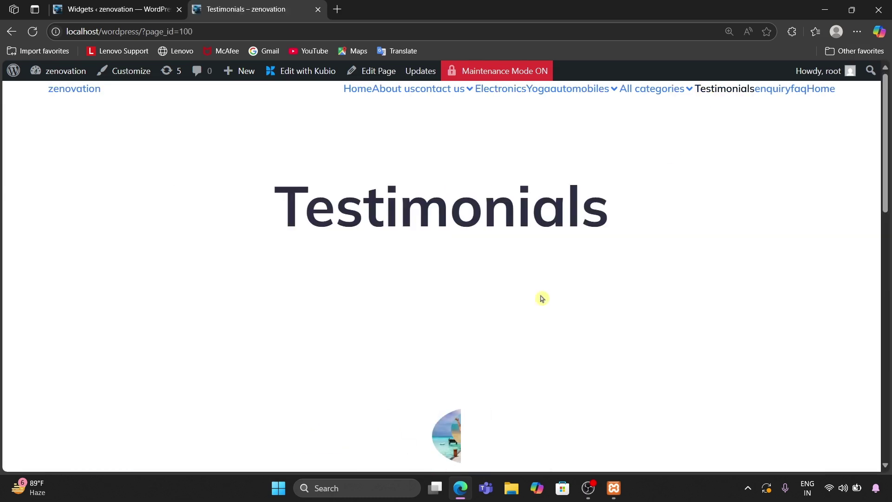
pyautogui.scroll(-5, 542, 298)
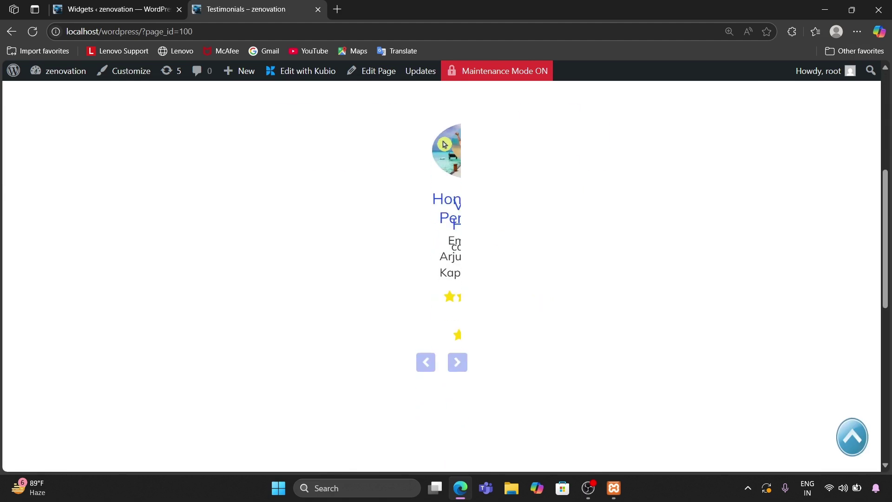
pyautogui.scroll(5, 478, 145)
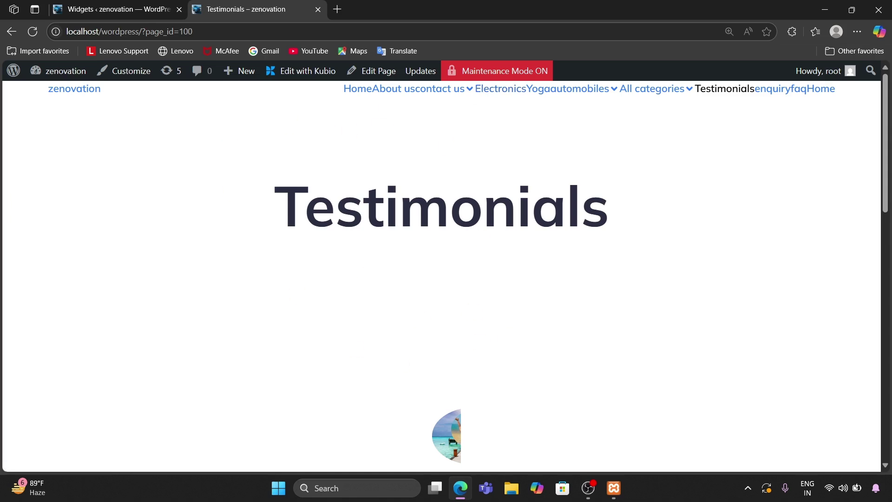
pyautogui.scroll(-15, 348, 193)
pyautogui.scroll(15, 349, 193)
# Step: Open the original Home page from the start of the site navigation and look through its content
pyautogui.click(360, 97)
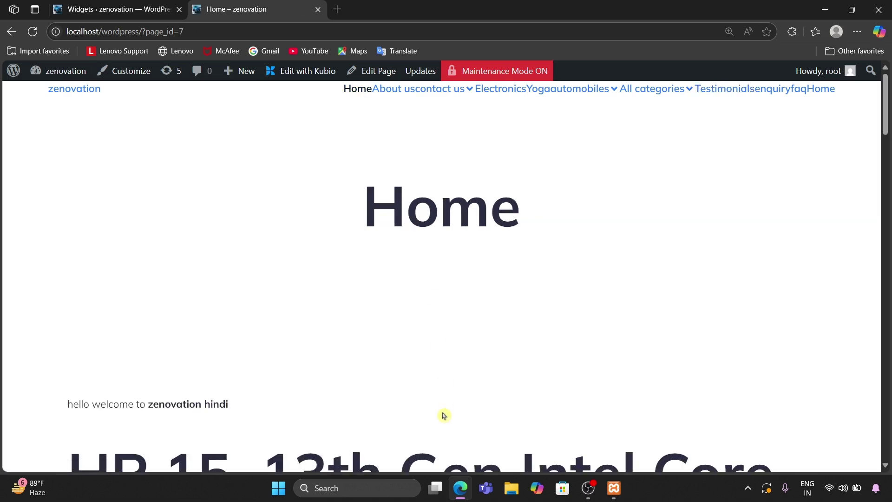
pyautogui.scroll(-20, 343, 353)
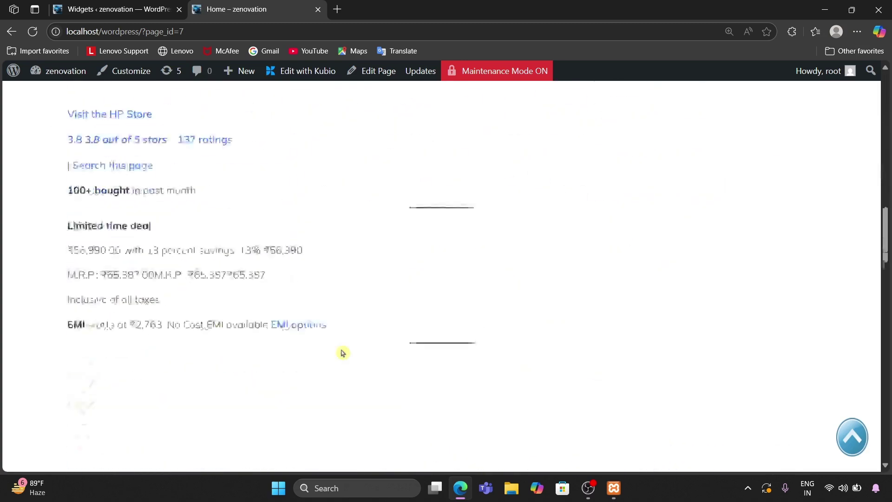
pyautogui.scroll(20, 343, 353)
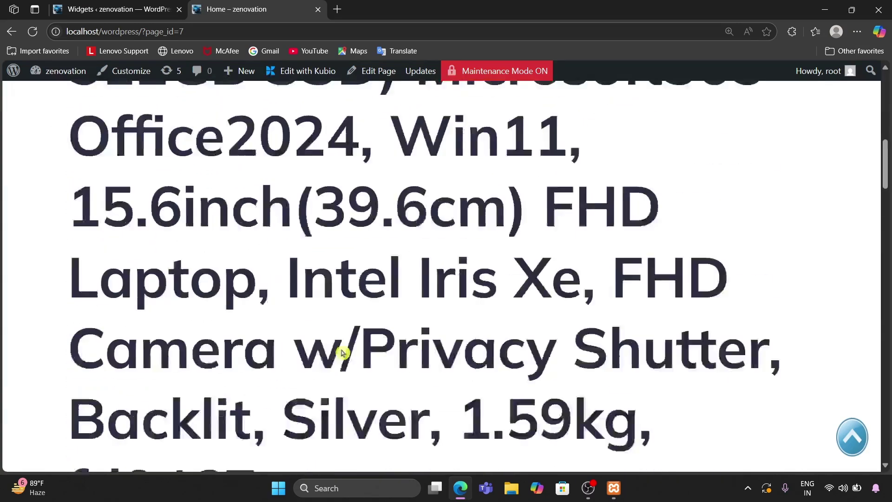
# Step: Return to the Widgets page and look over the widget areas, including the Main Sidebar and Footer Bar Section 1
pyautogui.click(98, 4)
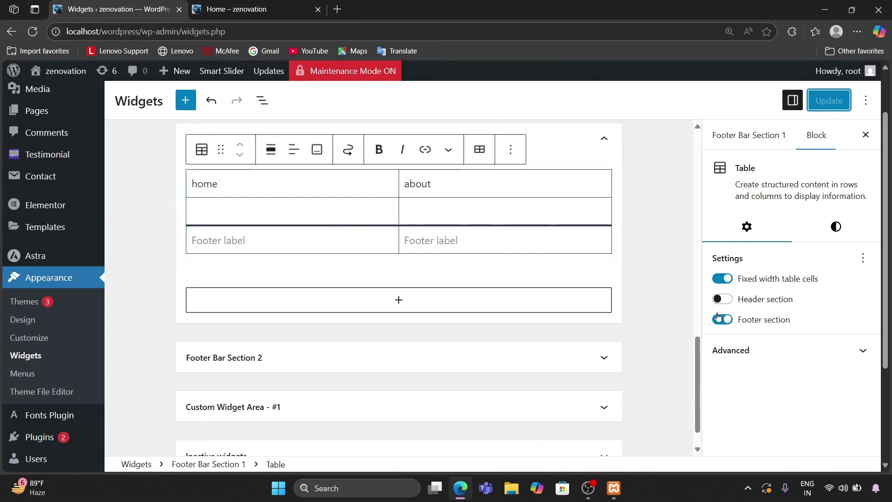
pyautogui.click(760, 139)
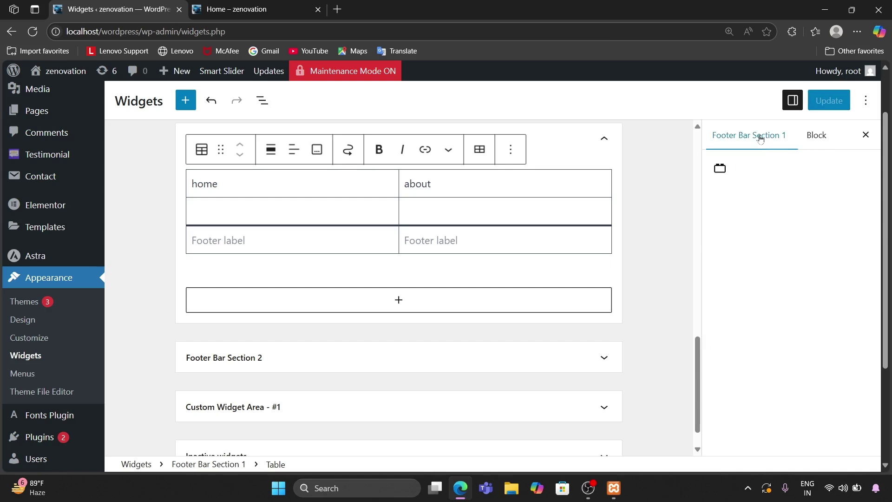
pyautogui.scroll(15, 333, 252)
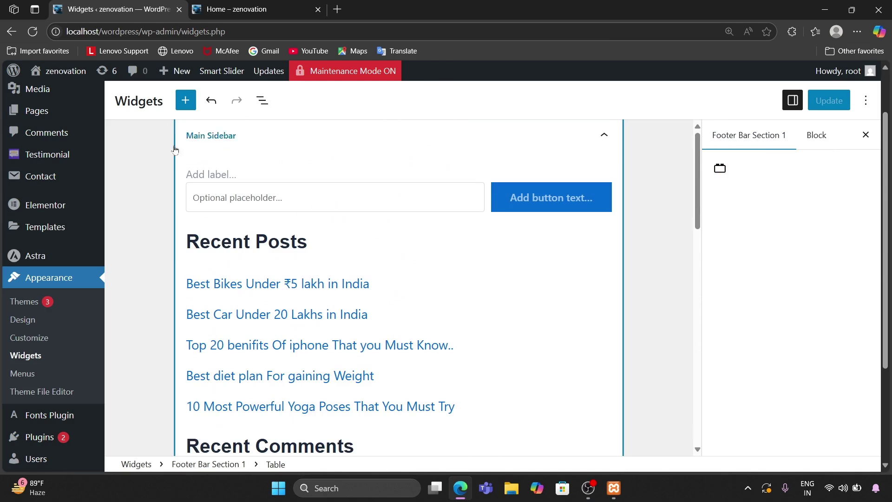
pyautogui.click(285, 301)
pyautogui.click(331, 198)
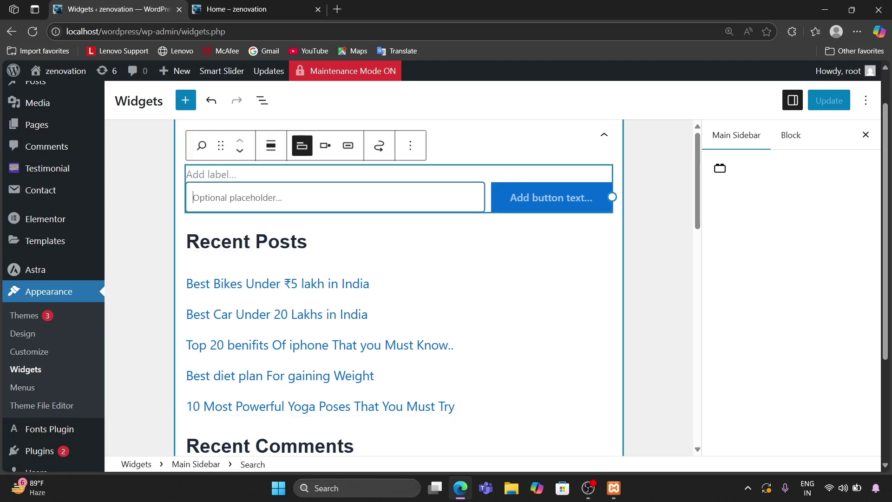
pyautogui.scroll(-10, 330, 197)
pyautogui.scroll(-4, 330, 198)
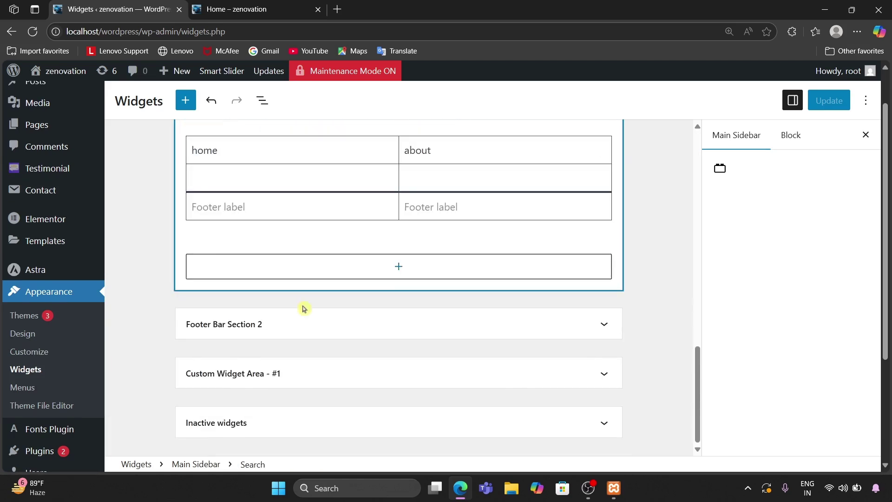
# Step: Expand Footer Bar Section 2, look through the blocks available for it, and close the block list
pyautogui.click(295, 321)
pyautogui.scroll(-1, 294, 321)
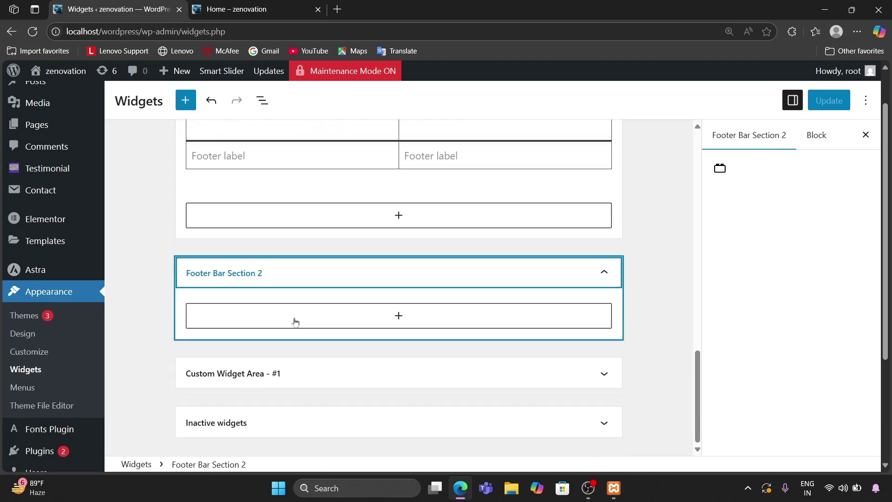
pyautogui.click(385, 320)
pyautogui.scroll(-3, 385, 320)
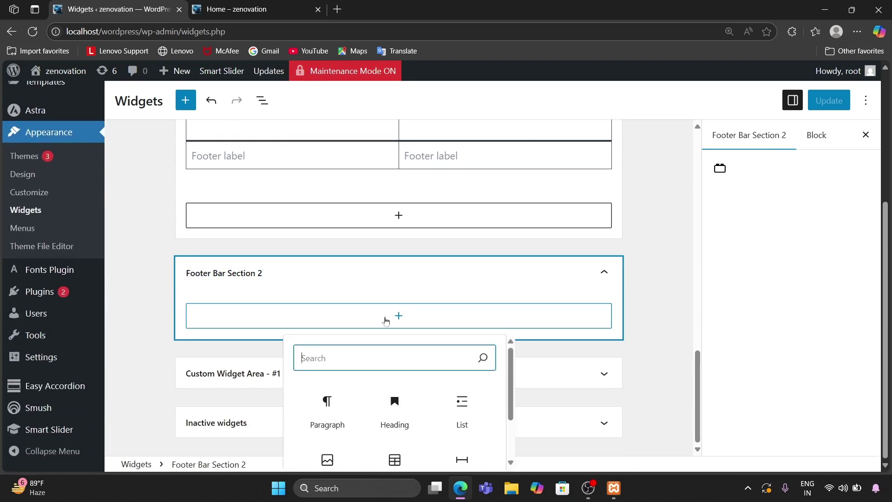
pyautogui.scroll(-2, 380, 432)
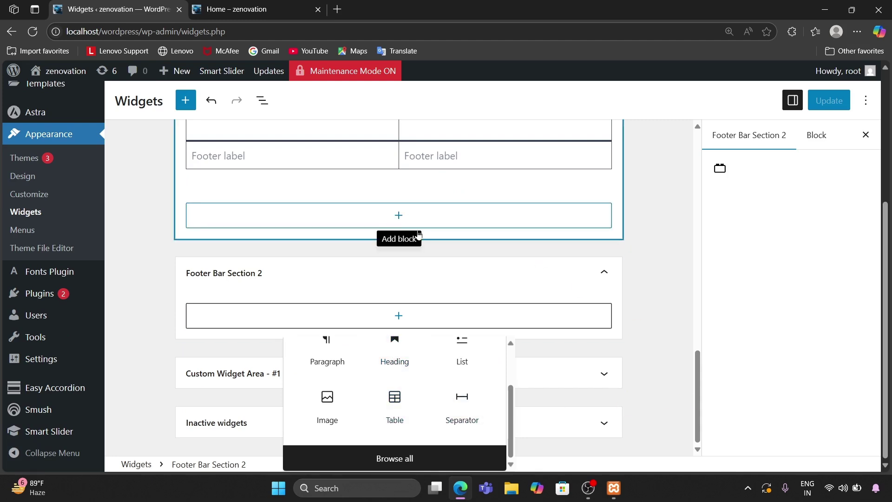
pyautogui.click(747, 325)
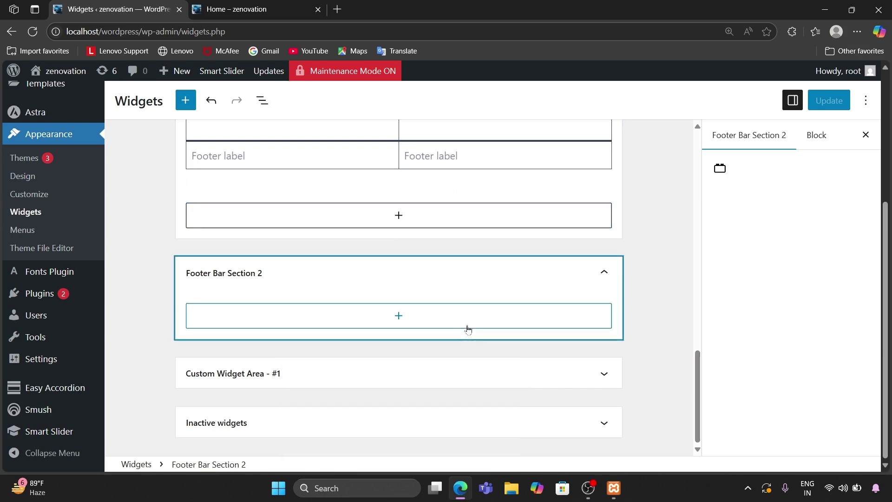
# Step: Switch back to the site's Home page and open it for editing in the Kubio editor
pyautogui.click(222, 7)
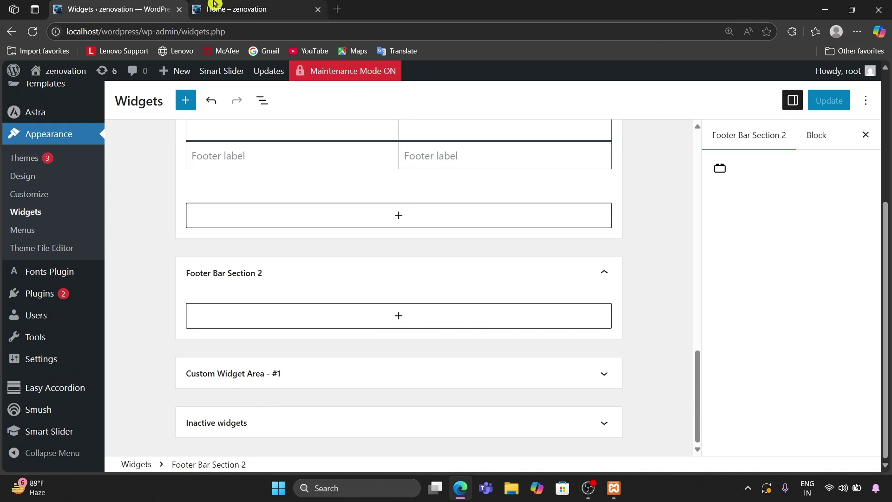
pyautogui.click(108, 70)
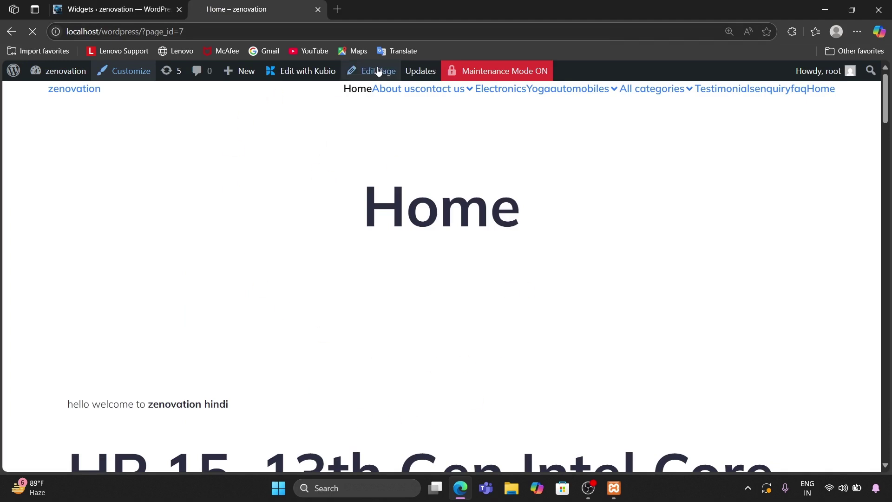
pyautogui.moveTo(378, 71)
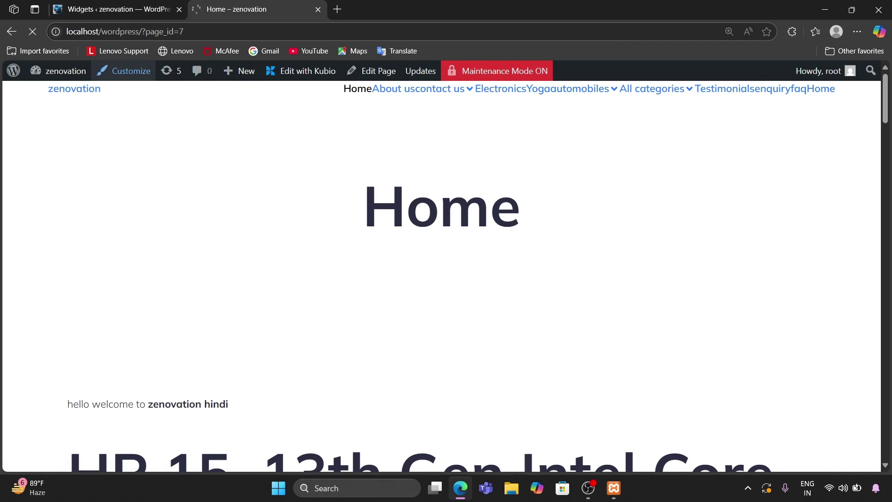
pyautogui.click(354, 75)
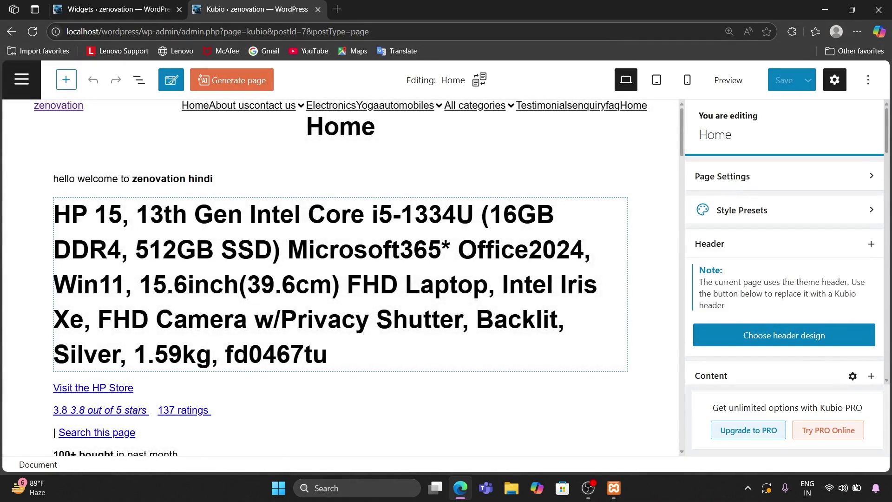
# Step: Look through the Home page content and its header, content and footer settings in the Kubio editor, and return to the site page
pyautogui.scroll(-15, 503, 279)
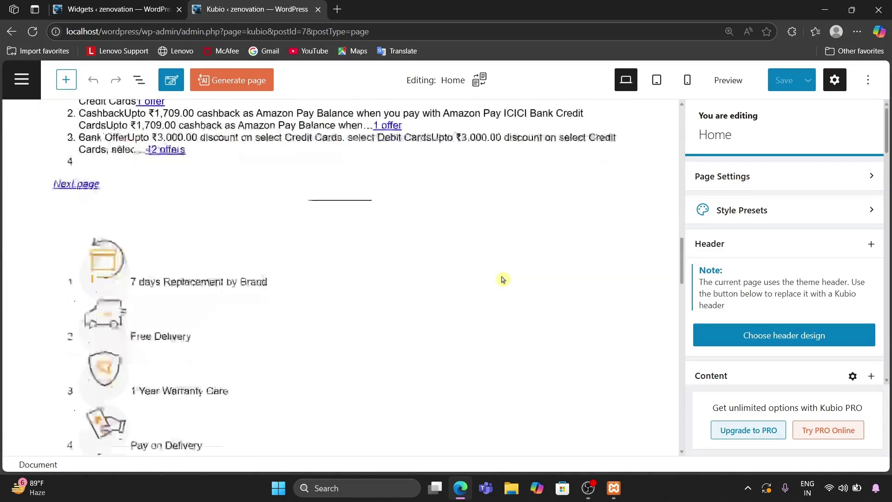
pyautogui.scroll(8, 502, 280)
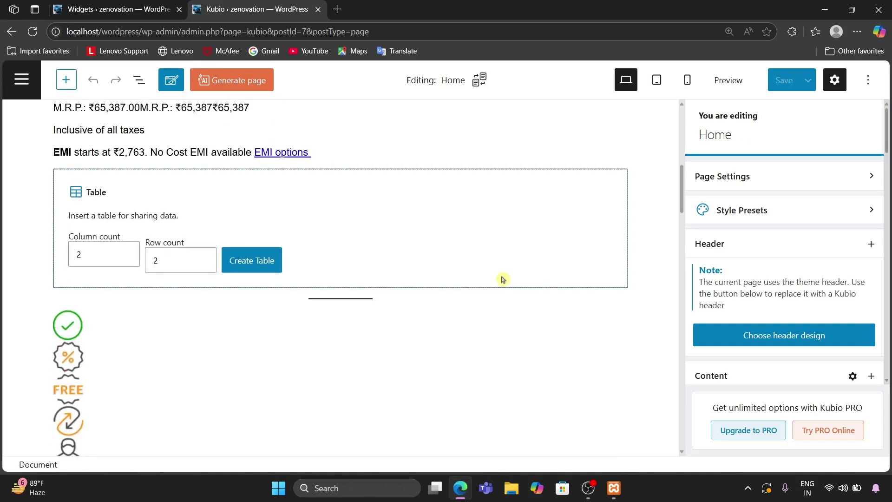
pyautogui.scroll(-15, 503, 279)
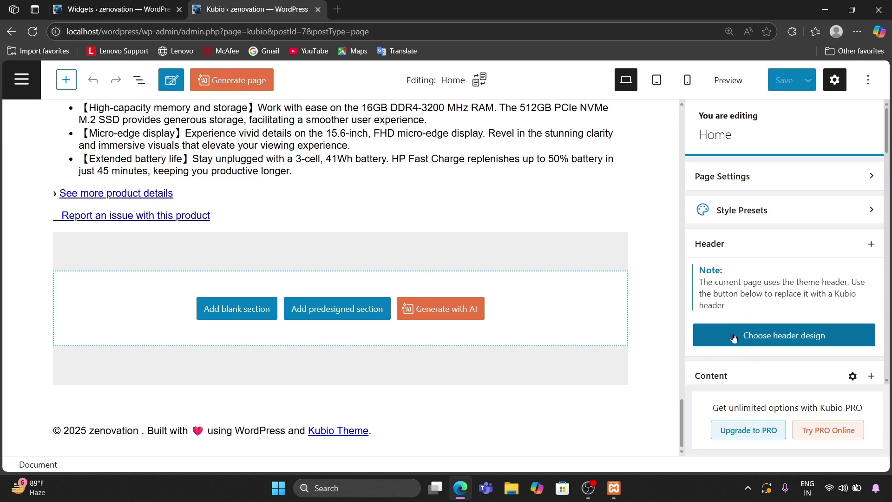
pyautogui.scroll(-3, 734, 337)
pyautogui.scroll(-10, 734, 337)
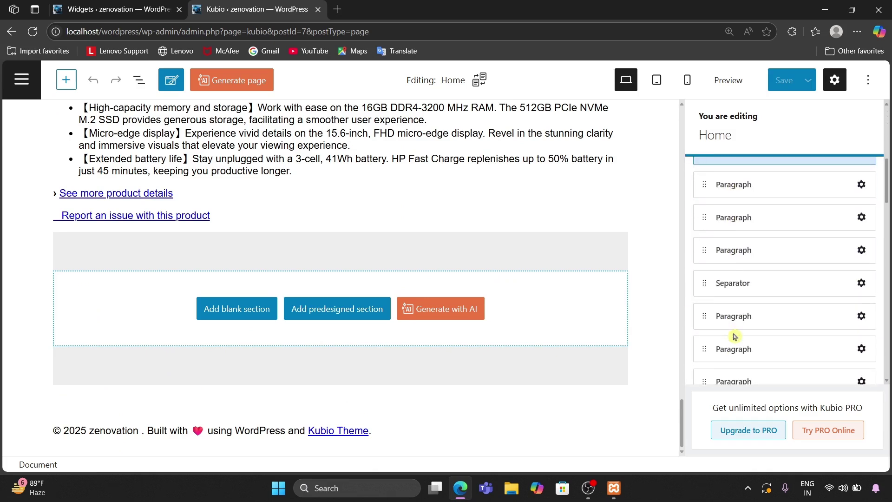
pyautogui.scroll(8, 734, 336)
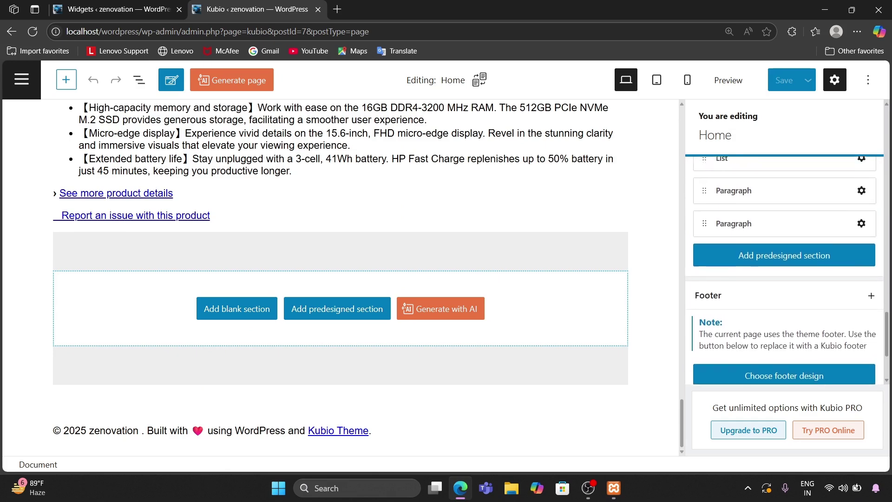
pyautogui.scroll(3, 734, 337)
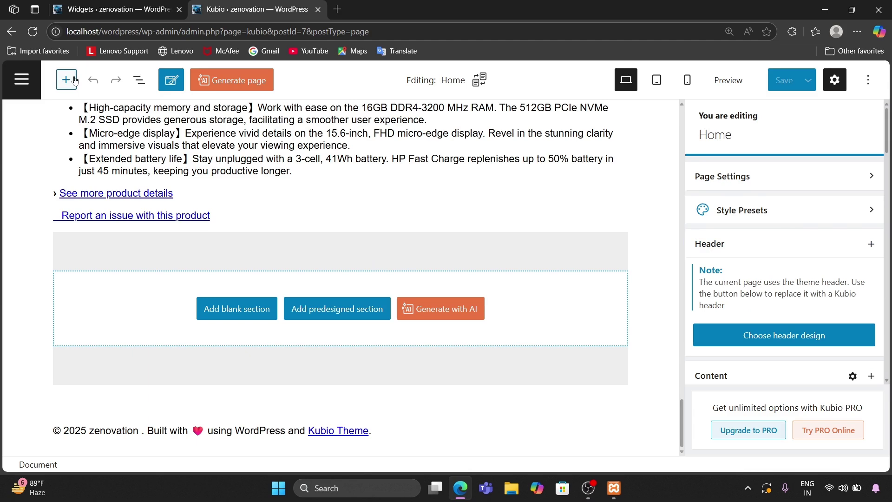
pyautogui.click(14, 35)
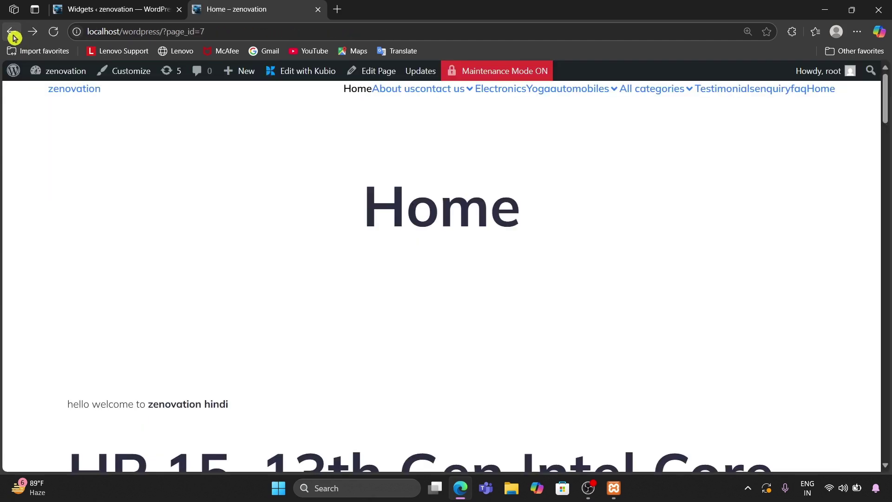
# Step: Go back to the Widgets page, open a new browser tab, and search the web for "visit counter plugin wordpress"
pyautogui.click(99, 6)
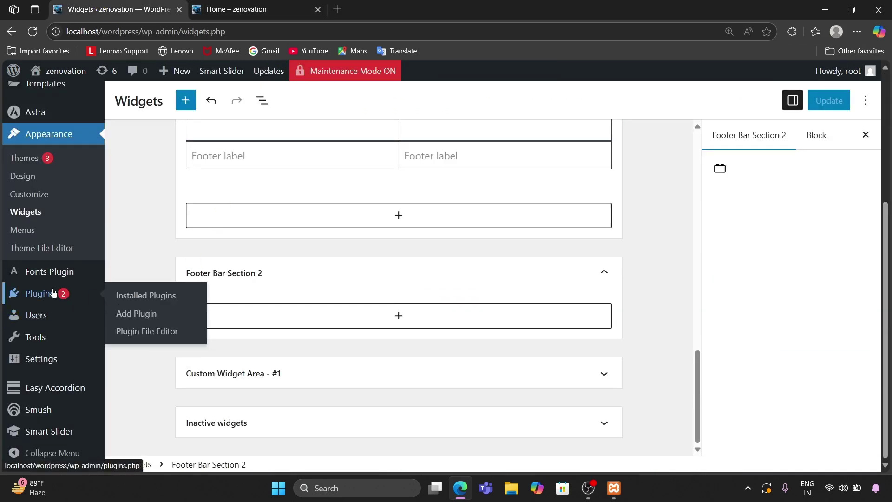
pyautogui.click(337, 10)
pyautogui.write('v')
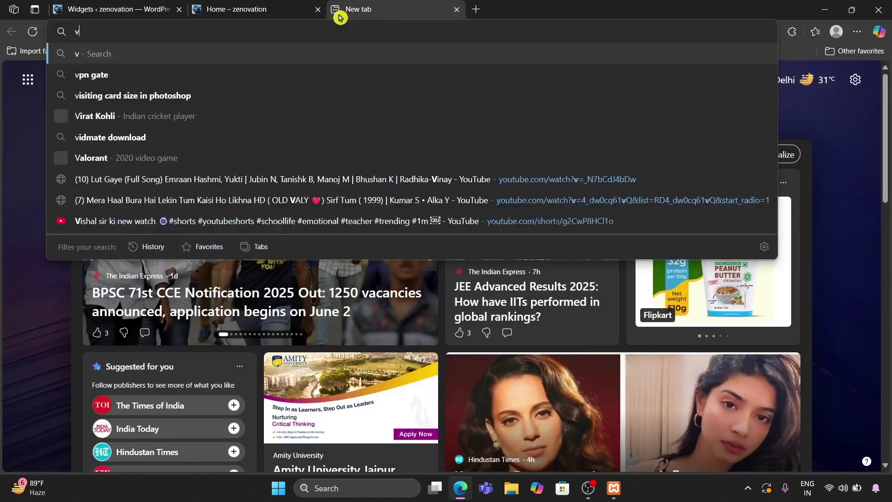
pyautogui.write('isit con')
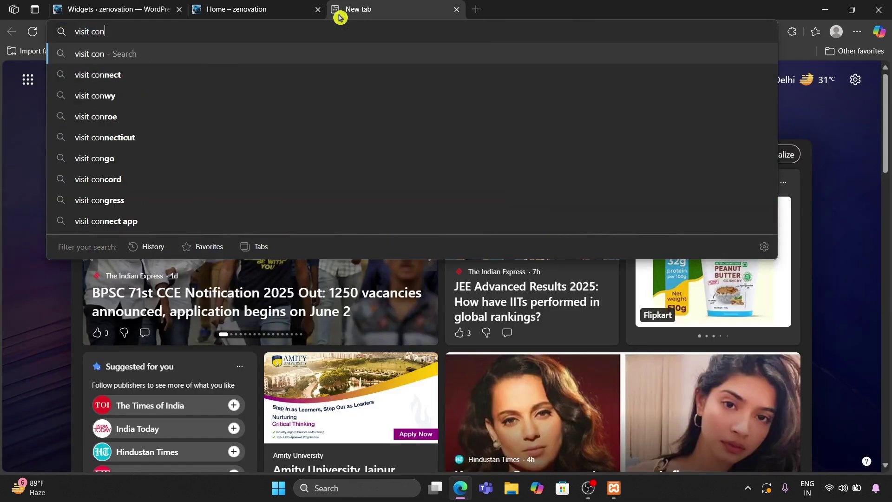
pyautogui.press('BackSpace')
pyautogui.write('unte')
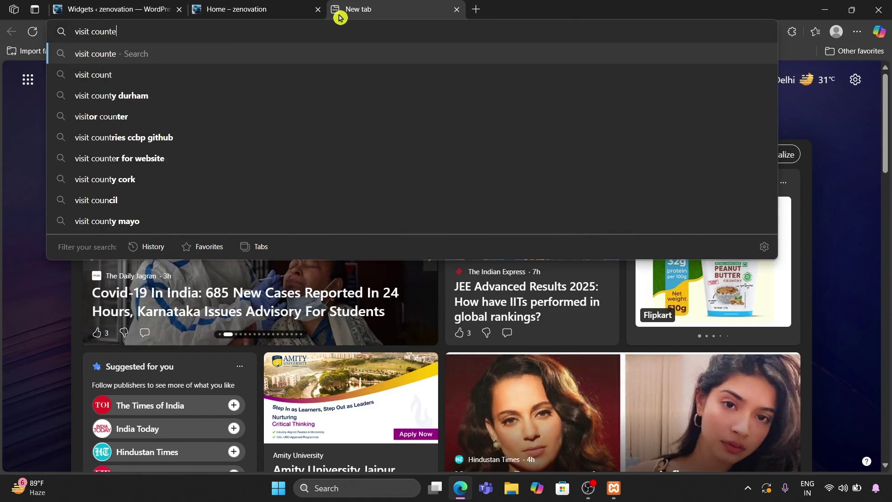
pyautogui.write('r plugin ')
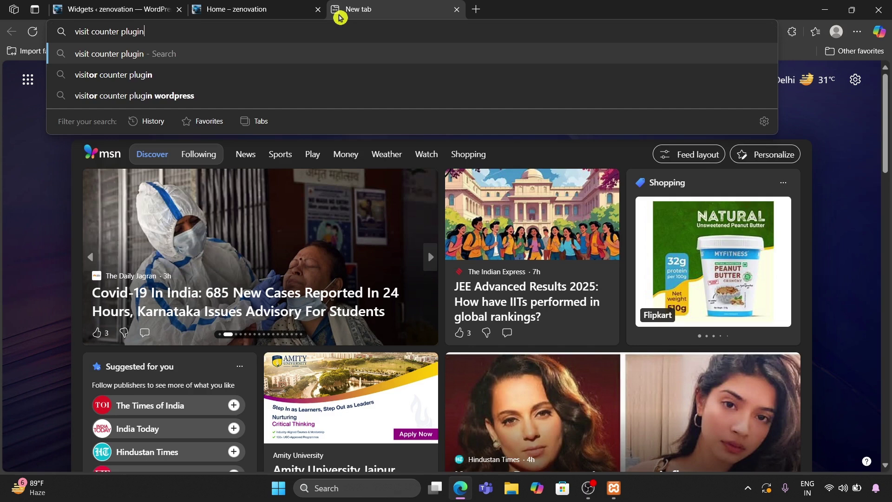
pyautogui.write('wordpress')
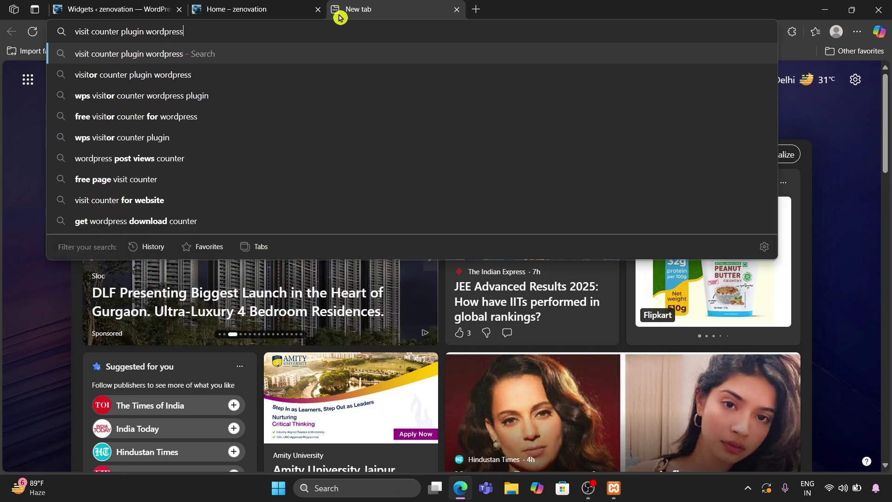
pyautogui.press('Return')
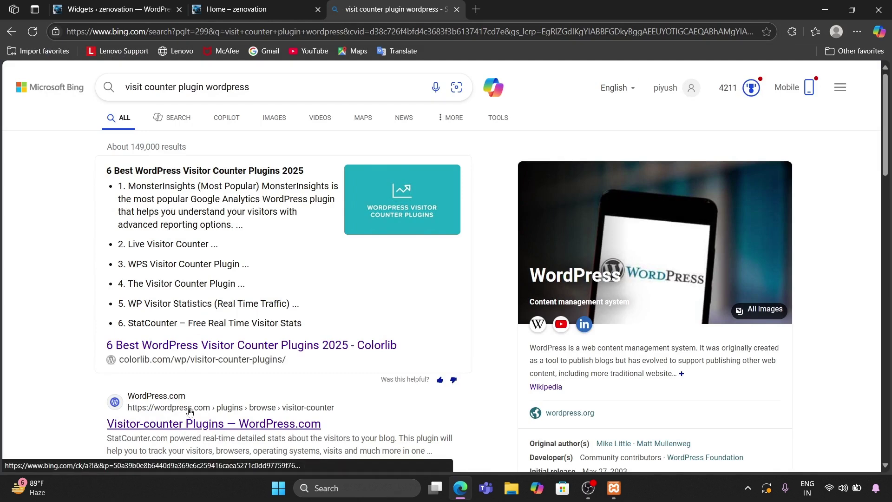
# Step: Open the WordPress.com page of visitor-counter plugins, return to the web search results, and look further down them
pyautogui.click(254, 430)
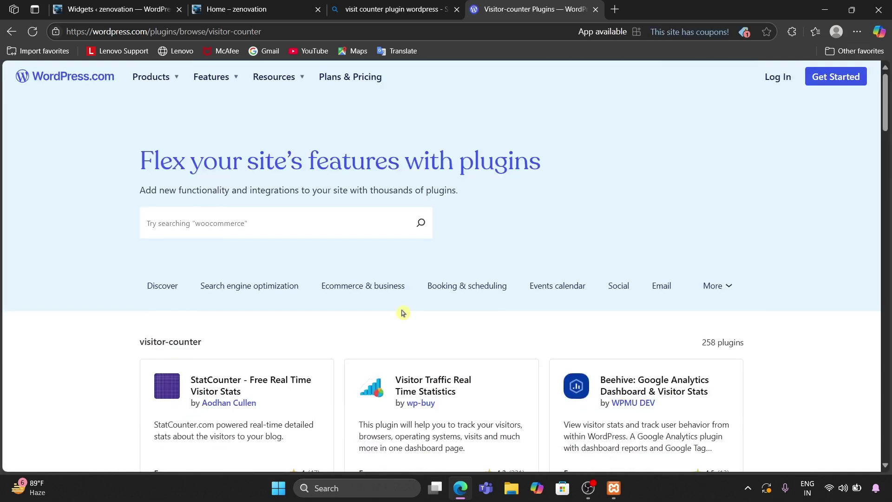
pyautogui.click(371, 9)
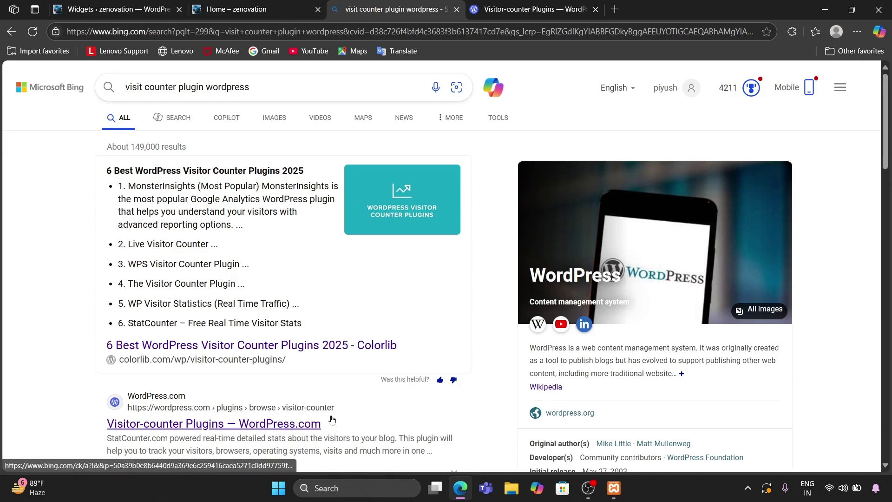
pyautogui.scroll(-5, 333, 418)
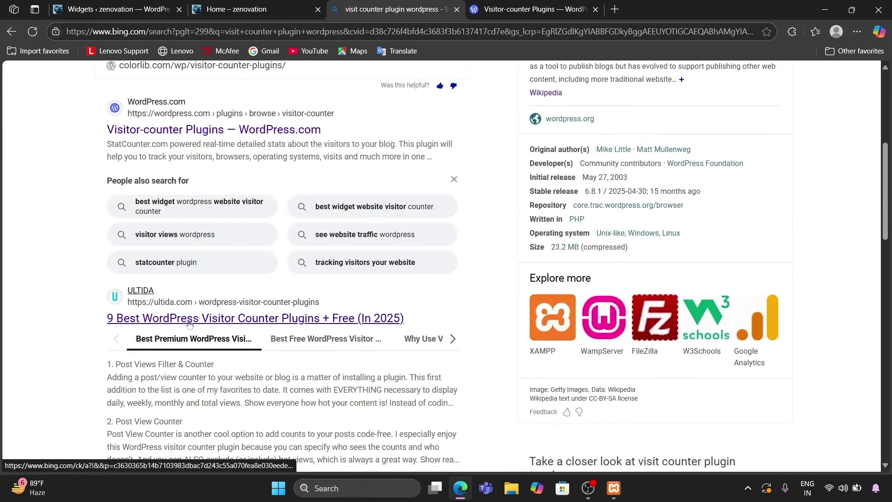
# Step: Open the ULTIDA article on the 9 best WordPress visitor counter plugins, close the WordPress.com plugins page, and skim the article
pyautogui.click(249, 320)
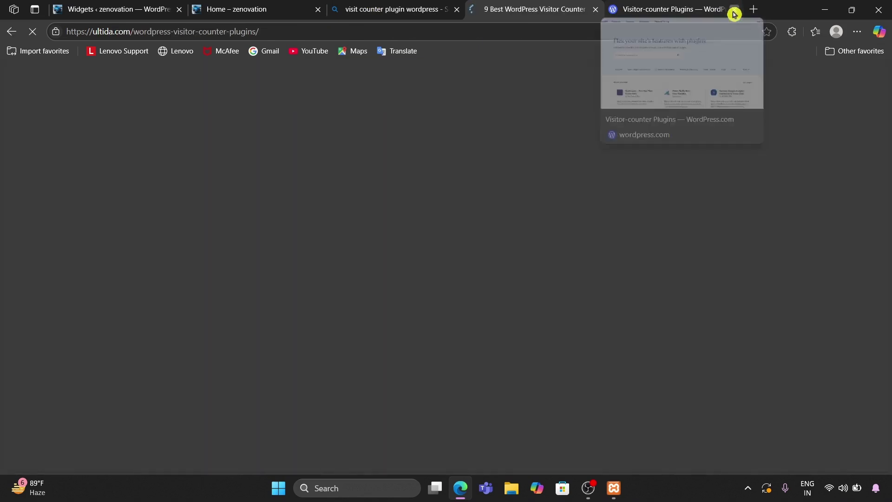
pyautogui.click(732, 9)
pyautogui.scroll(-5, 464, 205)
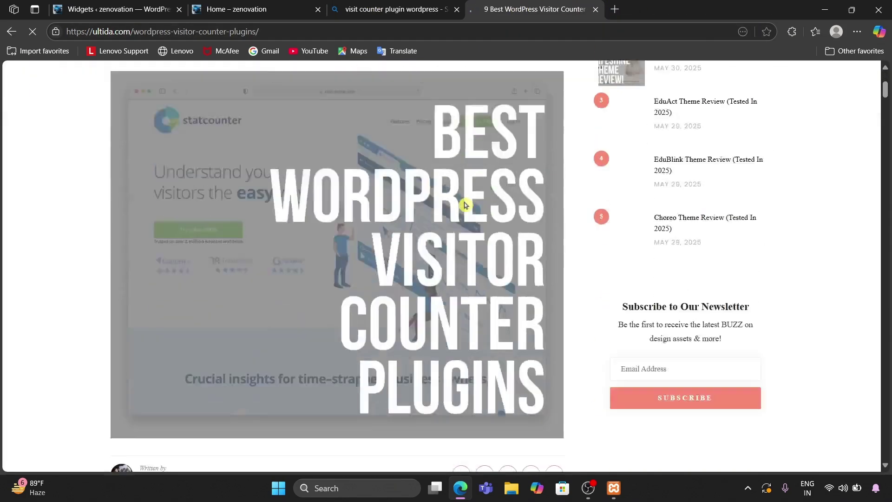
pyautogui.scroll(-10, 464, 205)
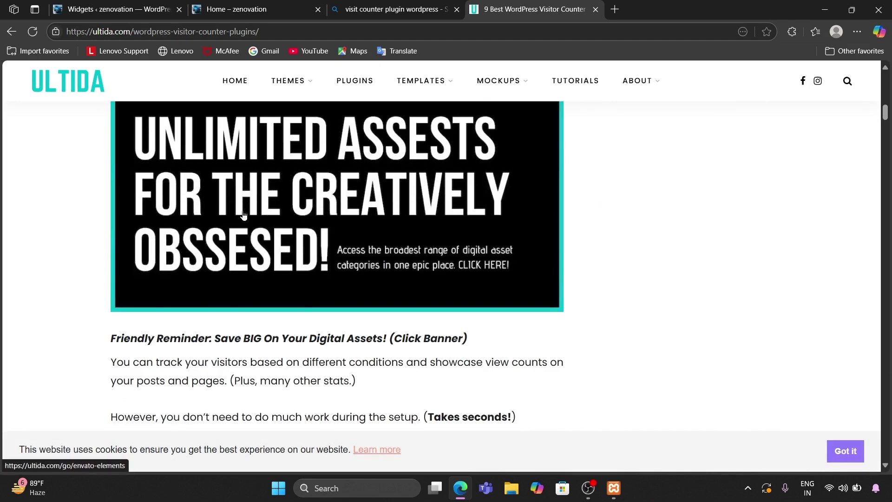
pyautogui.scroll(-4, 391, 281)
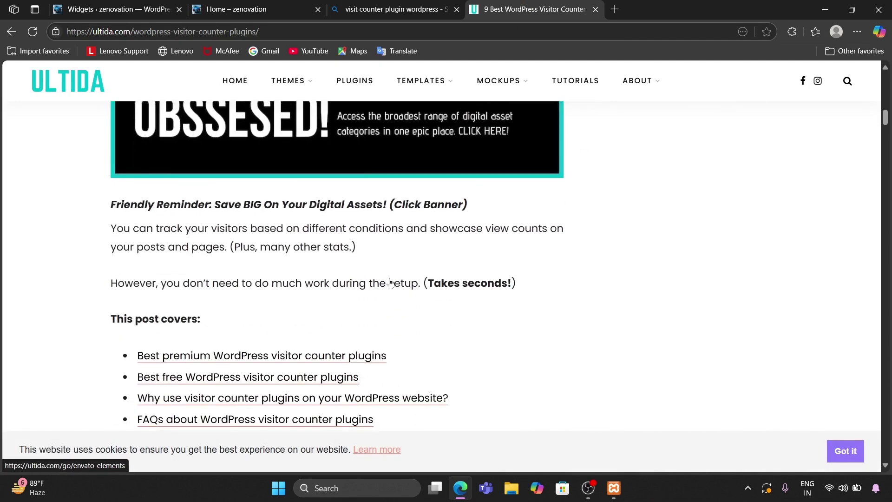
pyautogui.scroll(11, 390, 280)
pyautogui.scroll(4, 337, 265)
# Step: Return to the site's WordPress admin and open the Add Plugins page
pyautogui.click(102, 7)
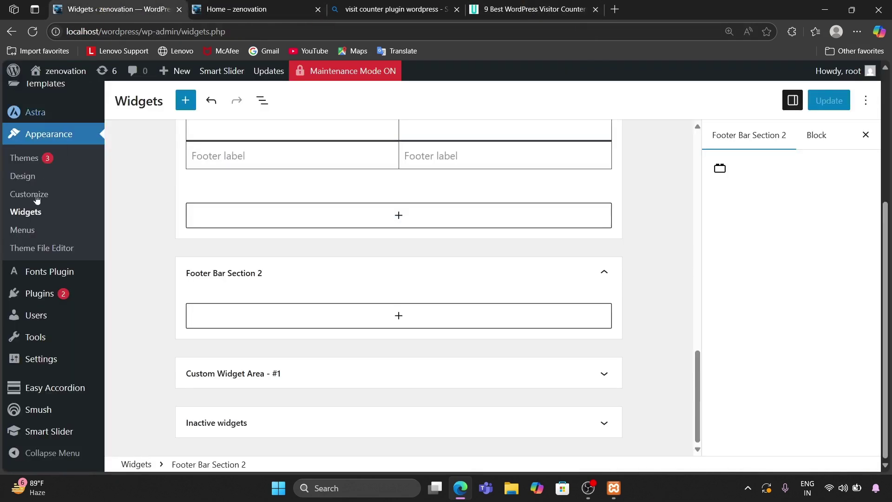
pyautogui.moveTo(21, 280)
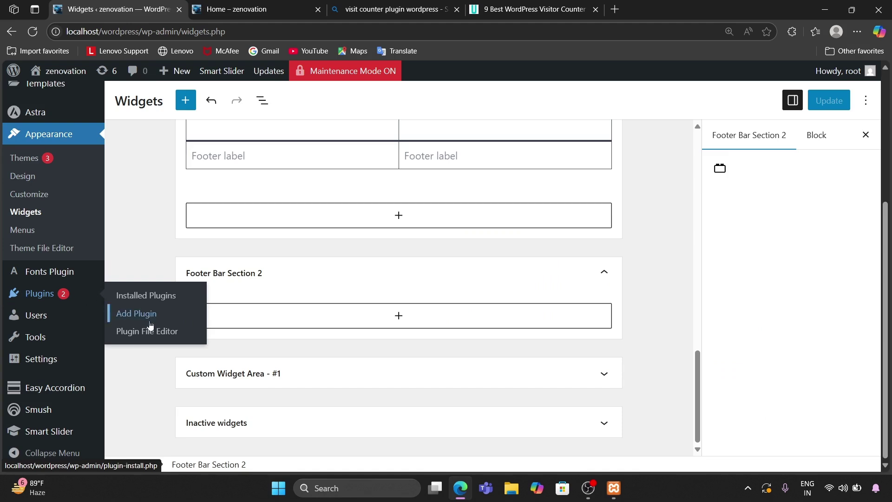
pyautogui.click(160, 313)
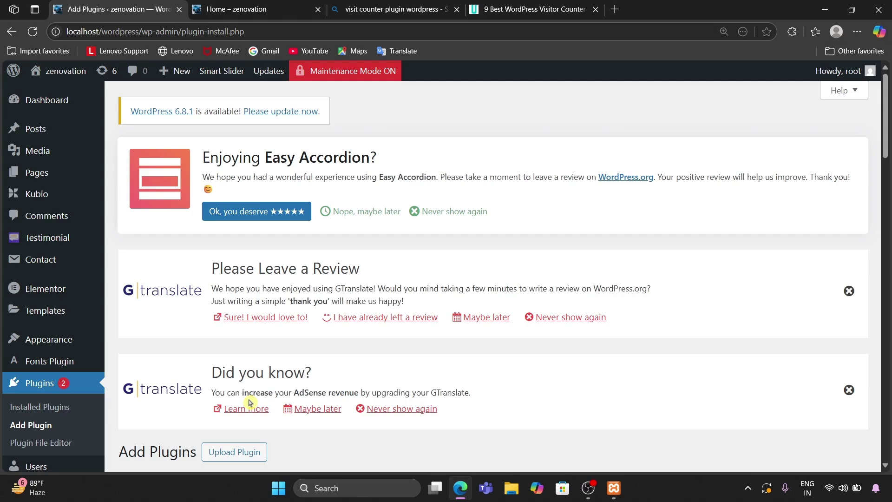
# Step: Search the plugin directory on the Add Plugins page for "wps visit counter plugin"
pyautogui.scroll(-5, 250, 402)
pyautogui.scroll(-8, 158, 456)
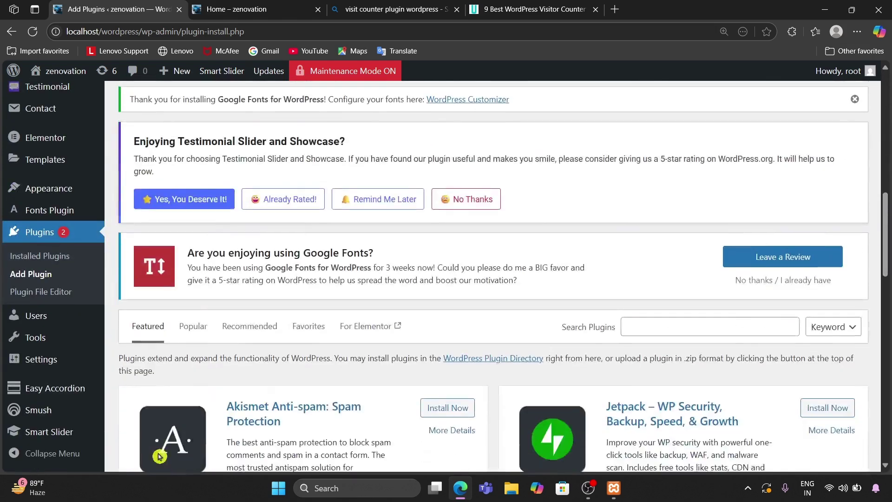
pyautogui.scroll(-1, 158, 456)
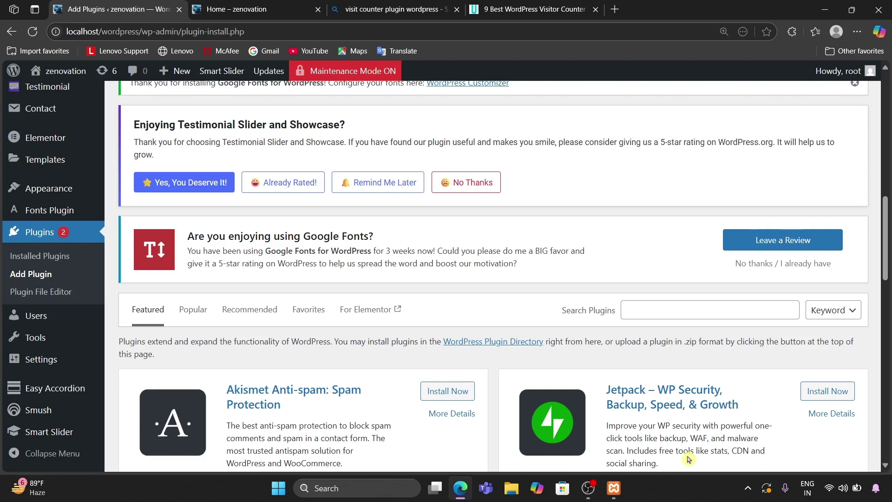
pyautogui.click(717, 311)
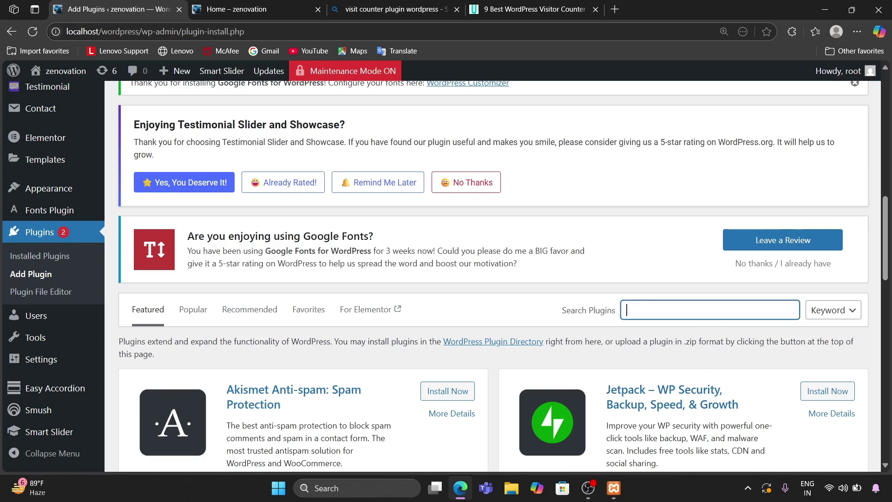
pyautogui.write('wps visit counter')
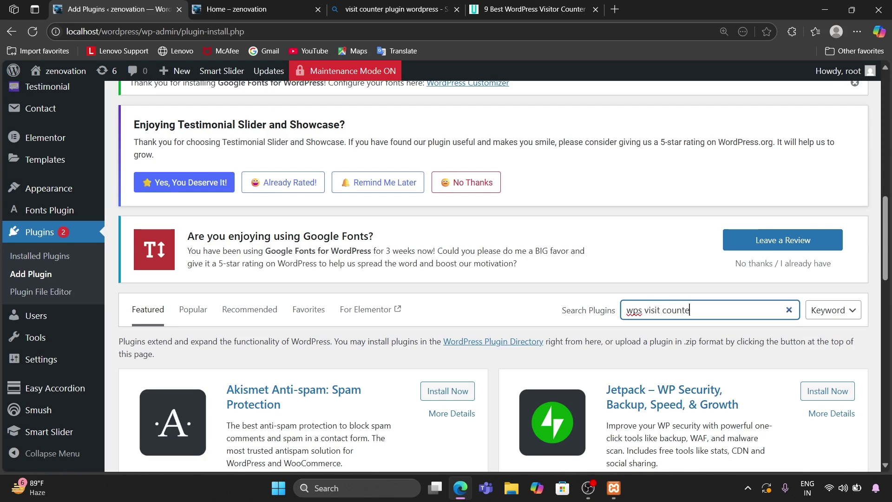
pyautogui.write(' plugin')
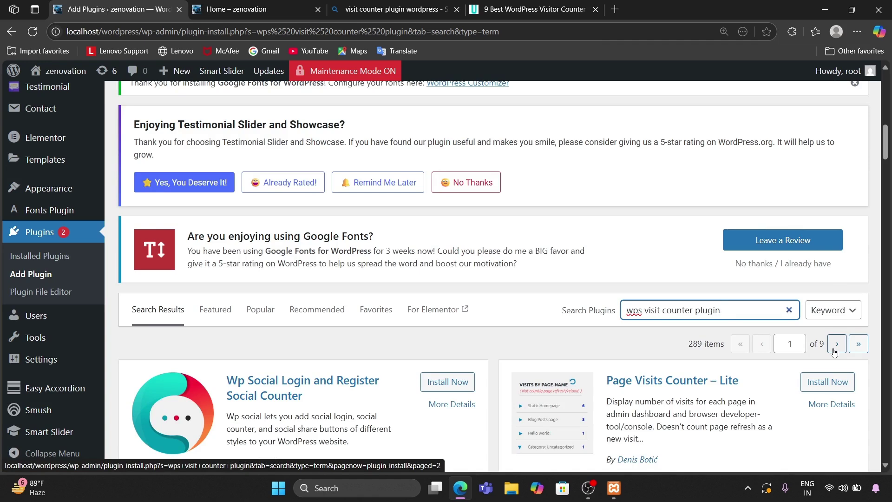
# Step: Examine the plugin search results for a suitable visit counter and return to the start of the list
pyautogui.scroll(-10, 519, 311)
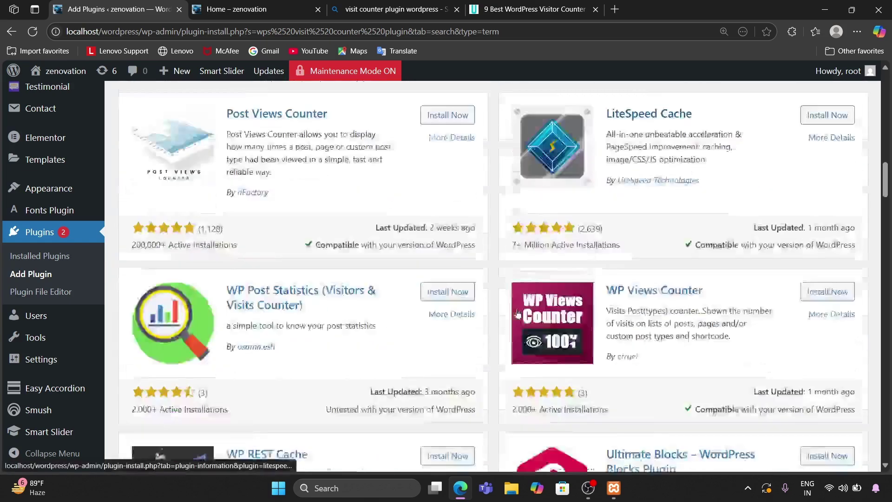
pyautogui.scroll(-13, 519, 312)
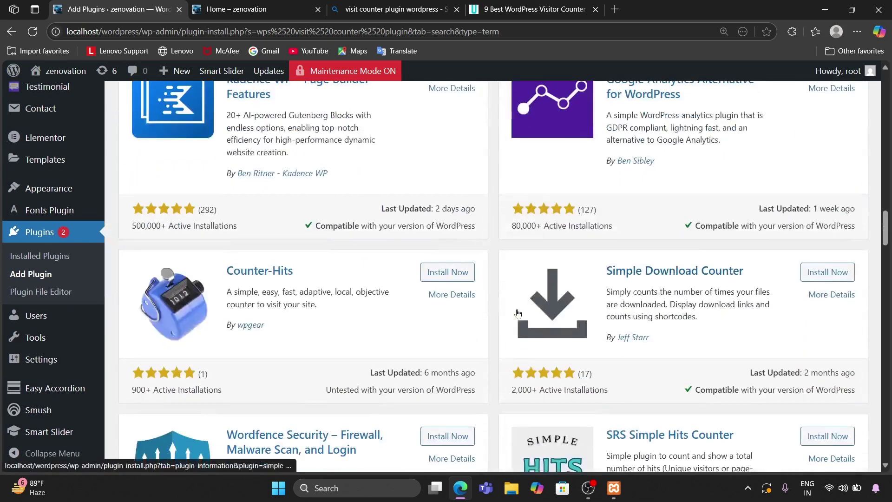
pyautogui.scroll(-10, 519, 312)
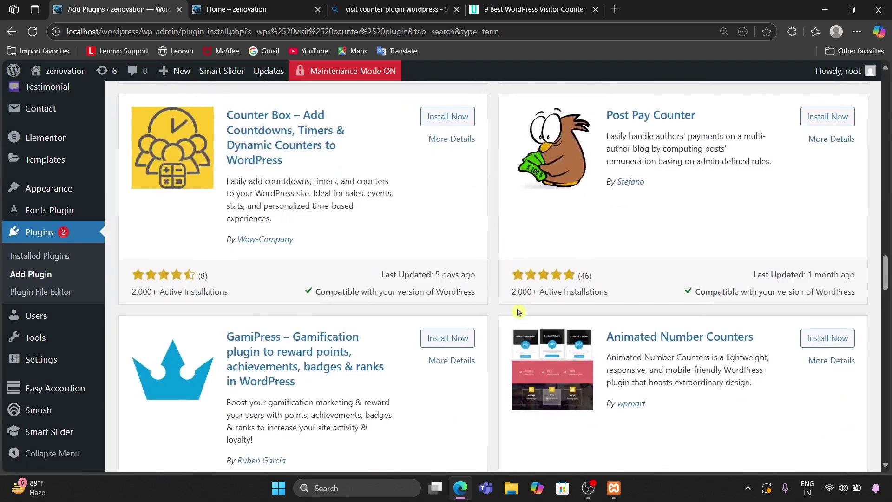
pyautogui.scroll(-5, 519, 312)
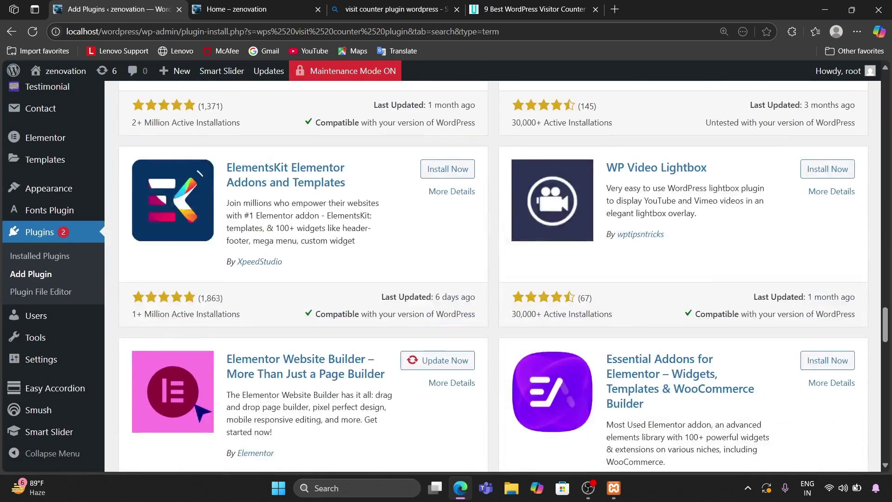
pyautogui.scroll(5, 519, 312)
pyautogui.scroll(20, 519, 311)
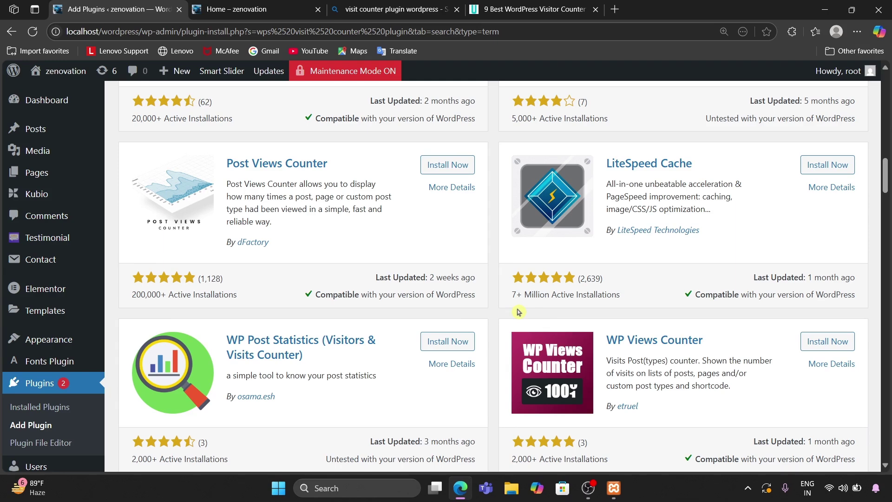
pyautogui.scroll(5, 519, 311)
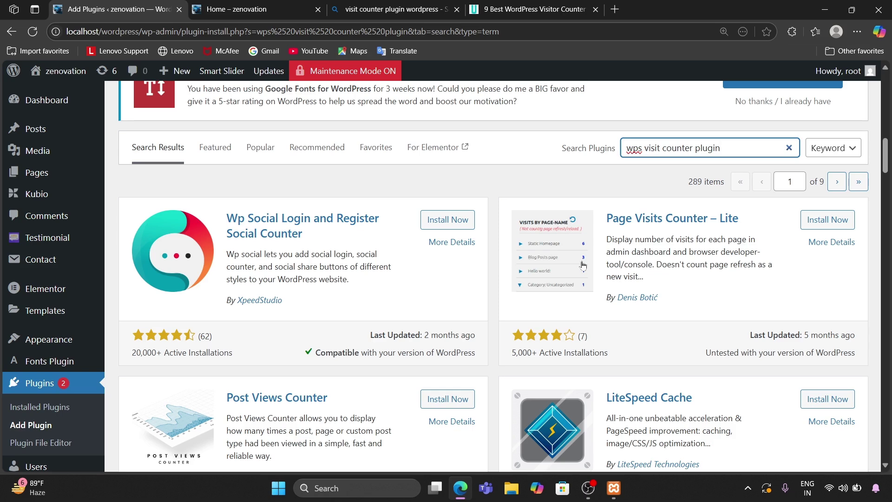
# Step: Install and activate the Page Visits Counter – Lite plugin from the search results
pyautogui.scroll(-4, 671, 264)
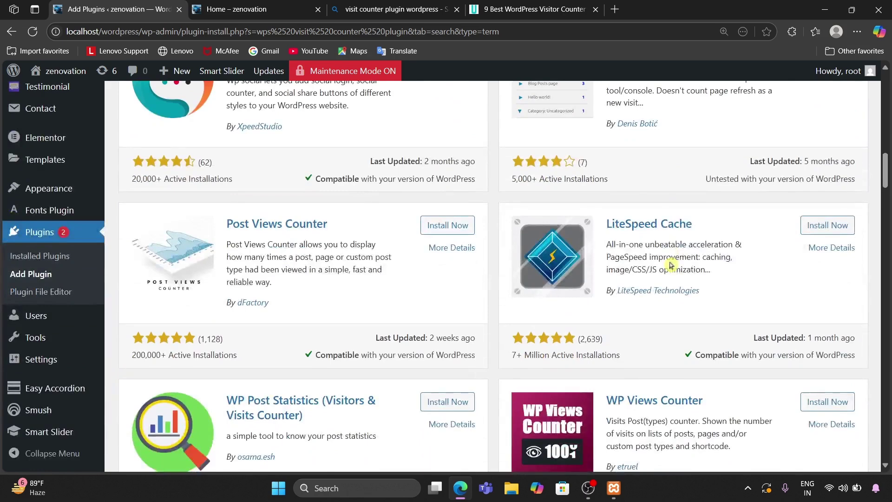
pyautogui.scroll(-3, 670, 265)
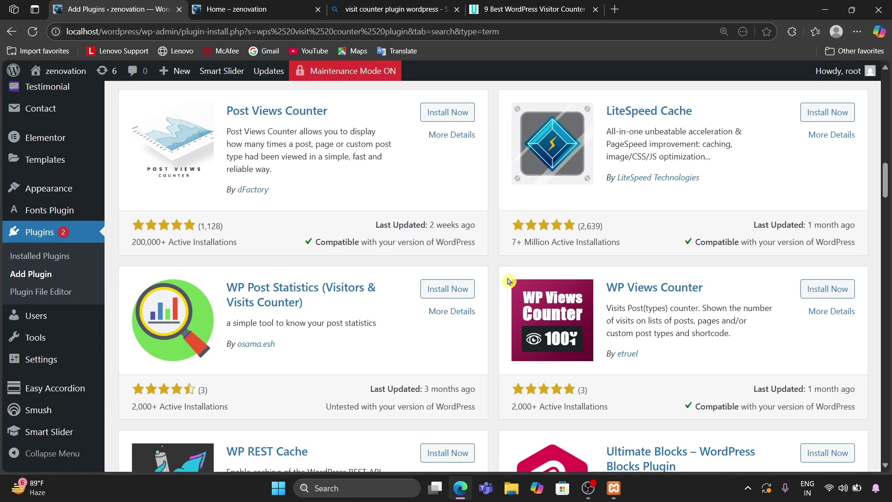
pyautogui.scroll(4, 508, 281)
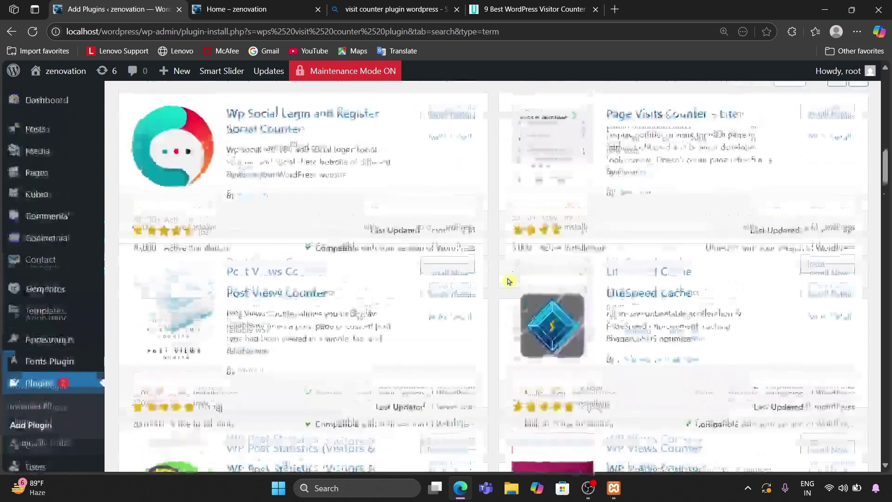
pyautogui.scroll(-15, 509, 281)
pyautogui.scroll(18, 508, 281)
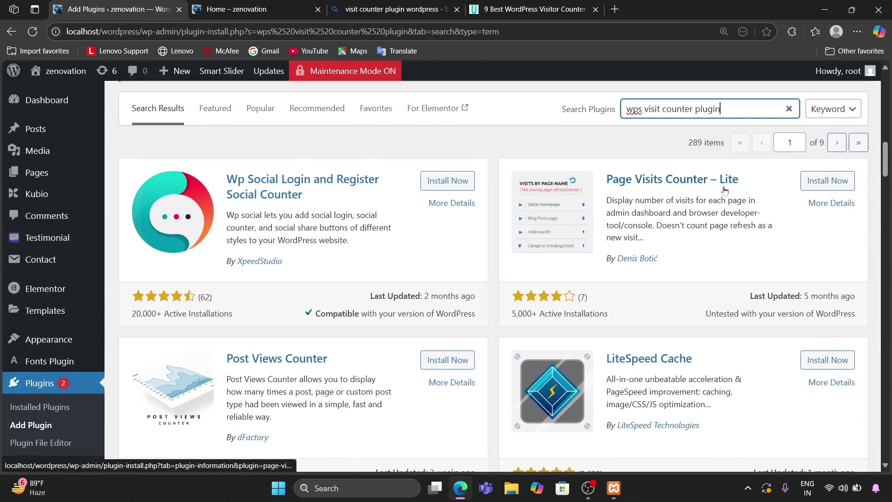
pyautogui.click(816, 189)
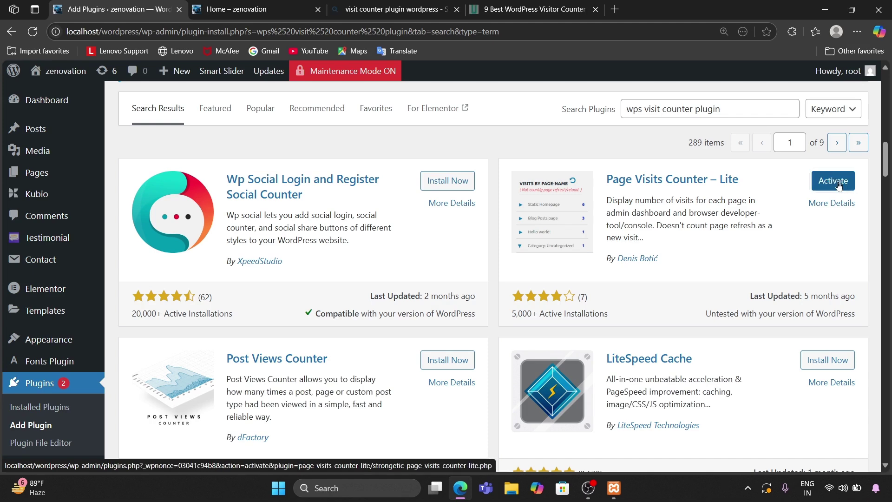
pyautogui.click(838, 184)
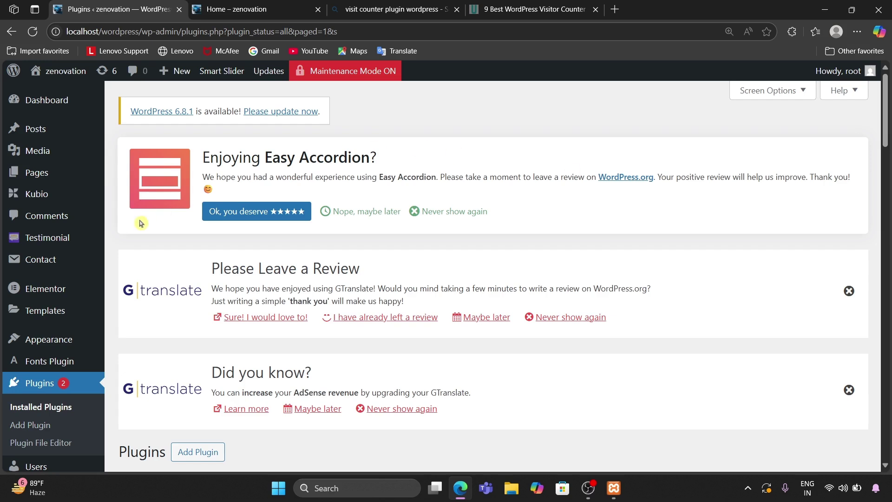
pyautogui.moveTo(31, 207)
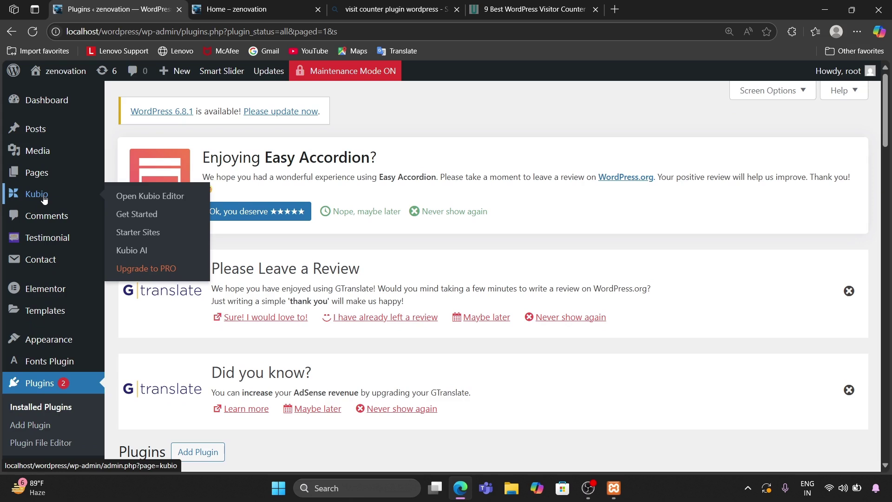
pyautogui.click(233, 10)
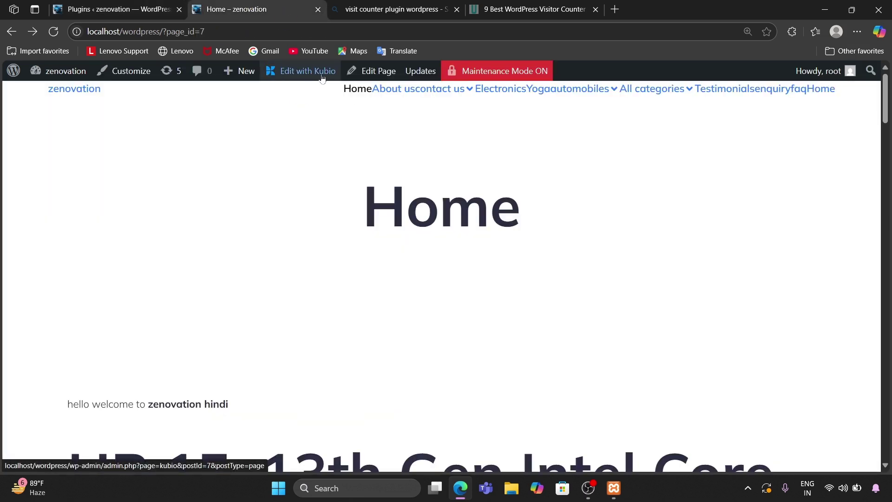
pyautogui.click(133, 3)
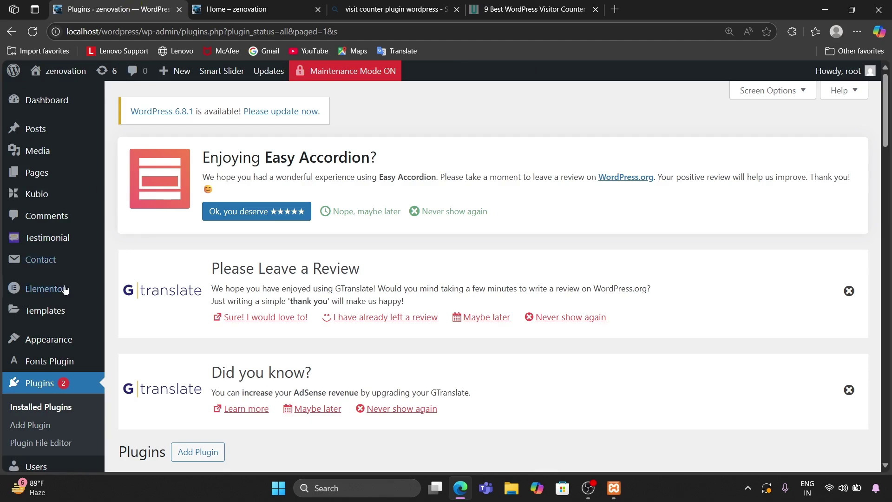
pyautogui.scroll(-5, 60, 288)
pyautogui.scroll(-4, 65, 291)
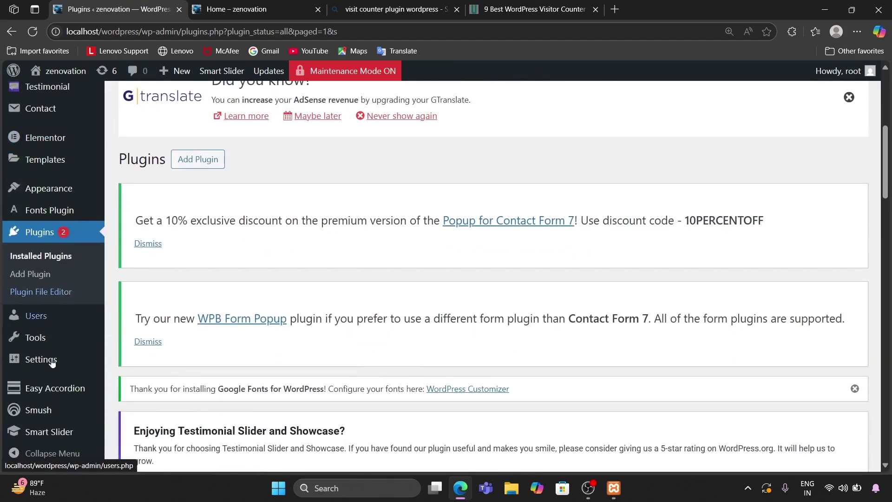
pyautogui.scroll(-3, 28, 409)
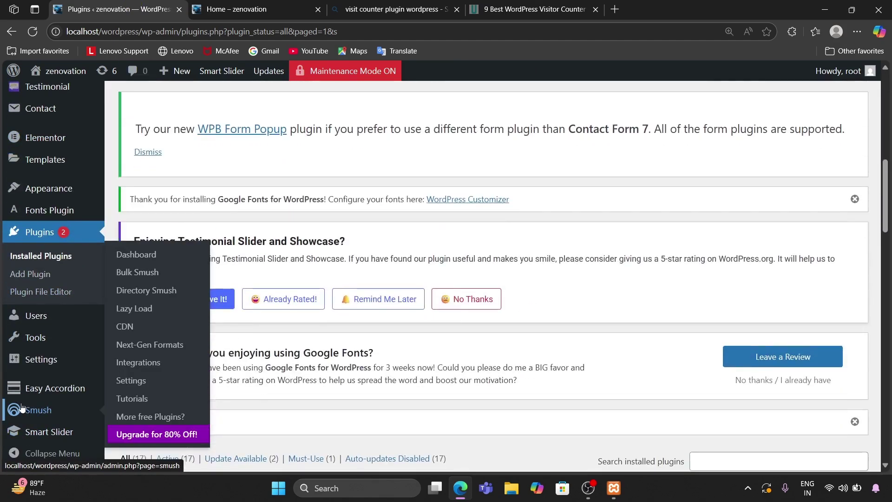
pyautogui.moveTo(32, 359)
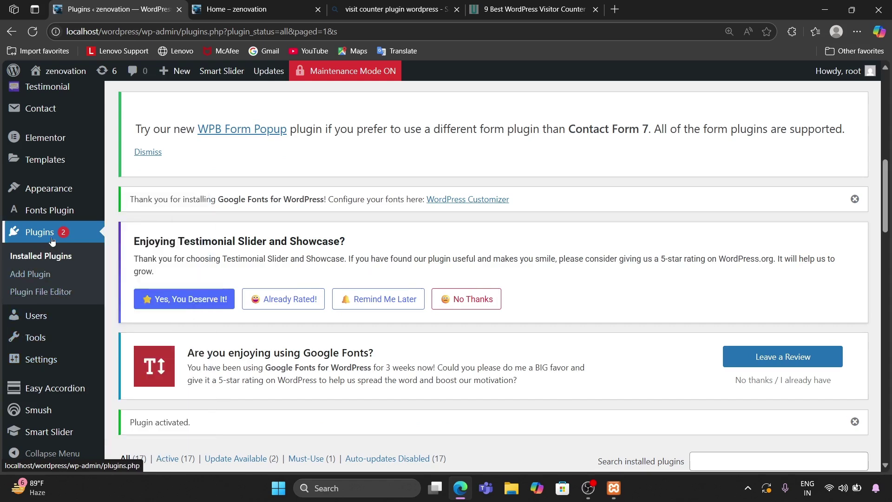
# Step: Locate Page Visits Counter - Lite in the list of installed plugins
pyautogui.click(46, 258)
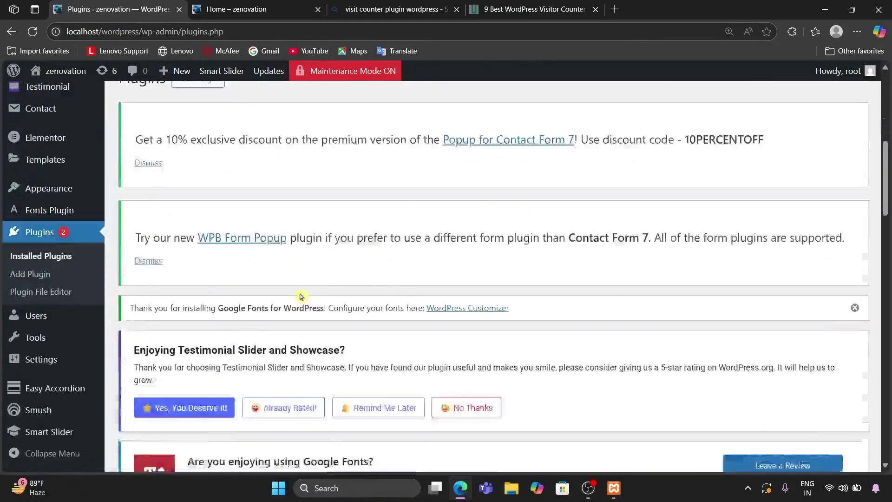
pyautogui.scroll(-8, 301, 297)
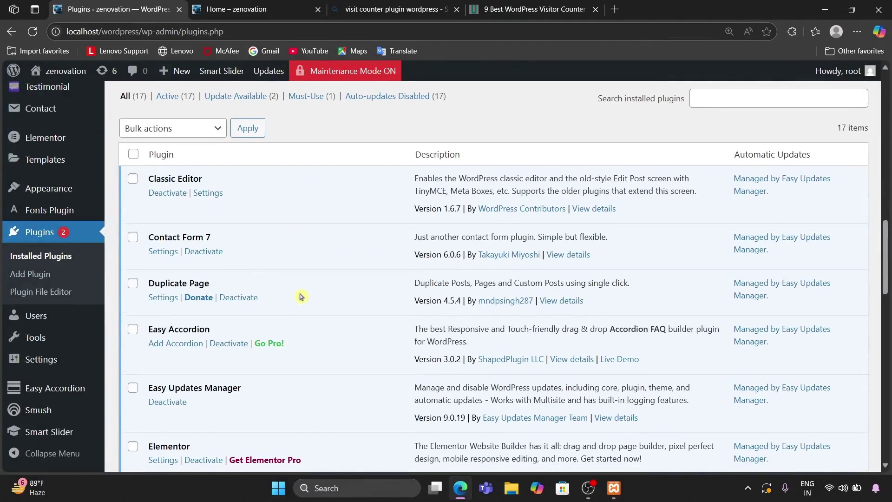
pyautogui.scroll(-2, 301, 296)
pyautogui.scroll(-5, 301, 297)
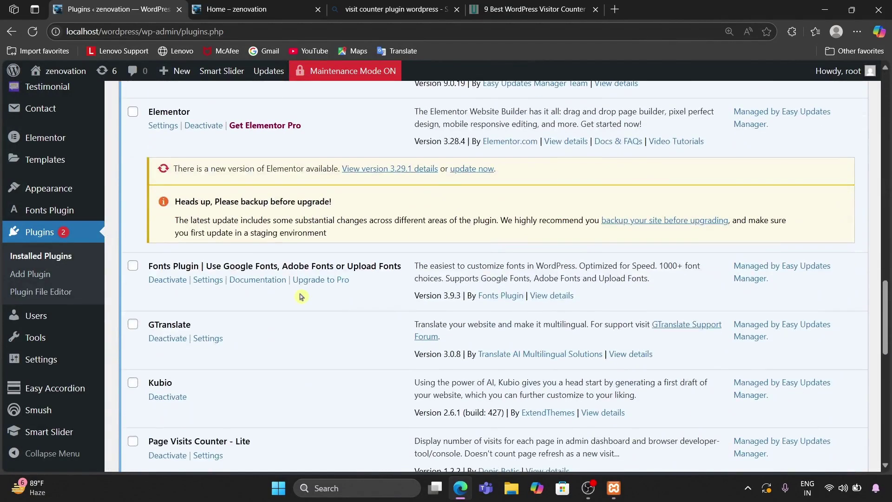
pyautogui.scroll(-2, 301, 296)
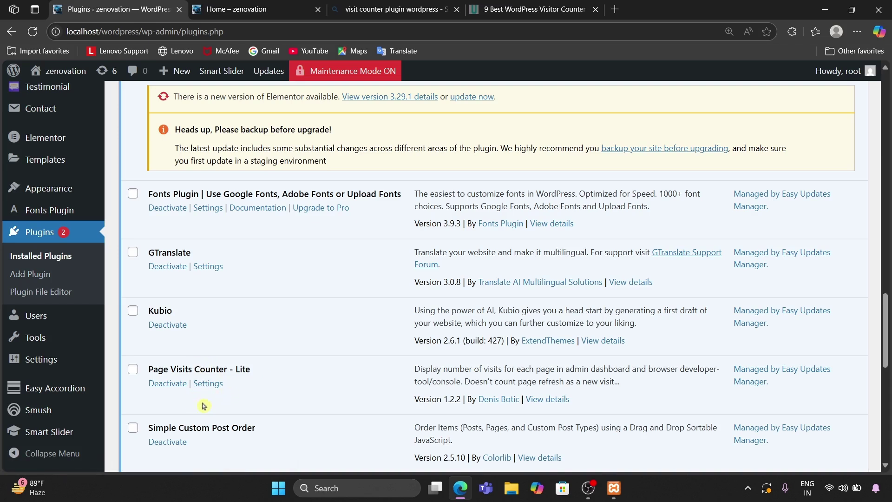
# Step: Open the Page Visits Counter Lite settings page and go to its plugin data option
pyautogui.moveTo(22, 362)
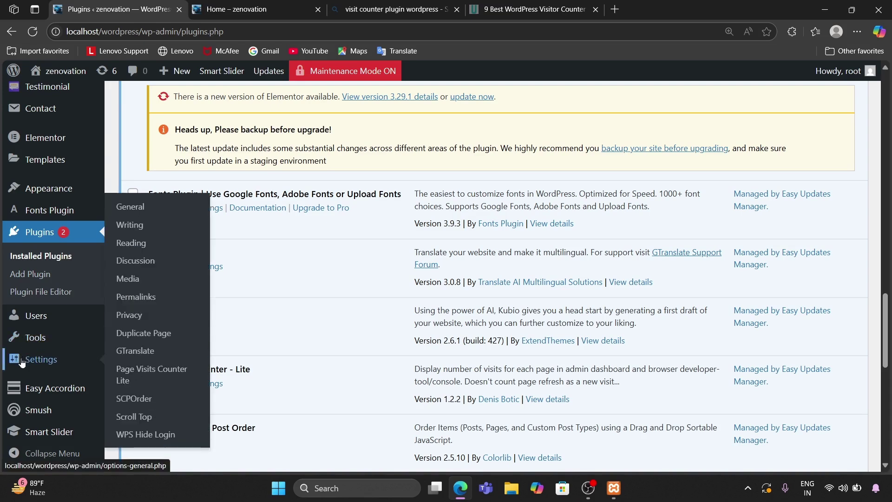
pyautogui.click(132, 381)
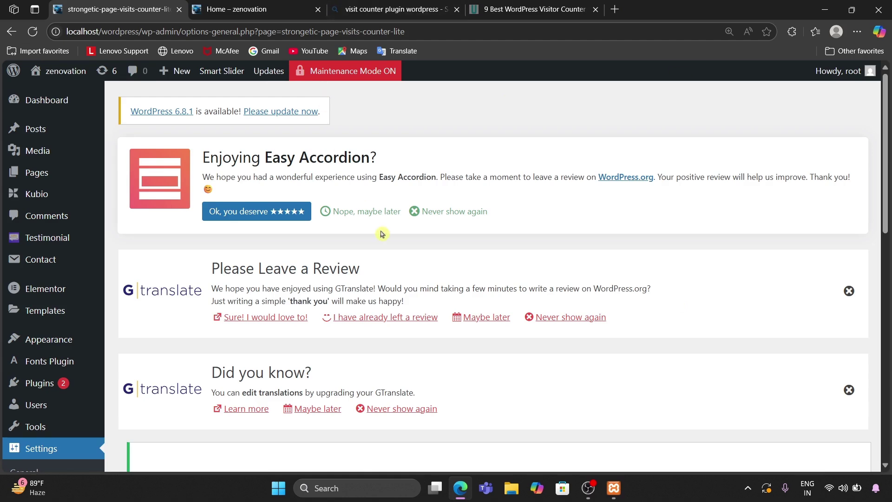
pyautogui.scroll(-10, 382, 233)
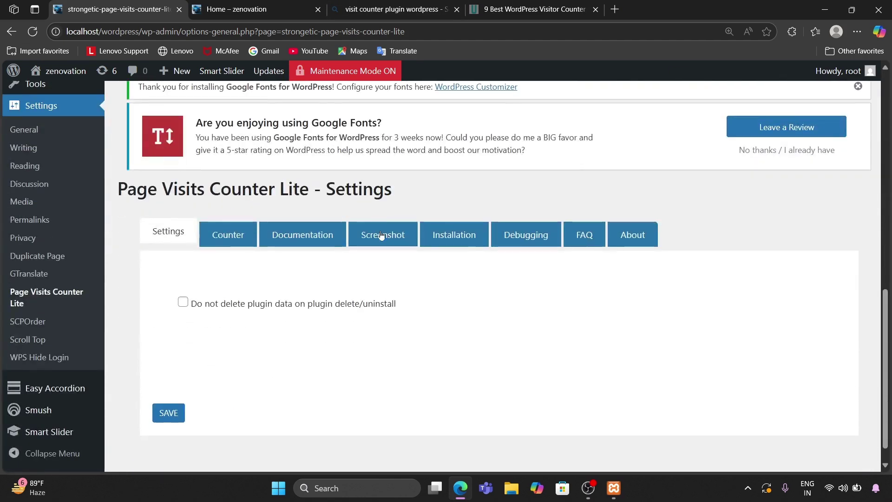
pyautogui.scroll(-1, 382, 235)
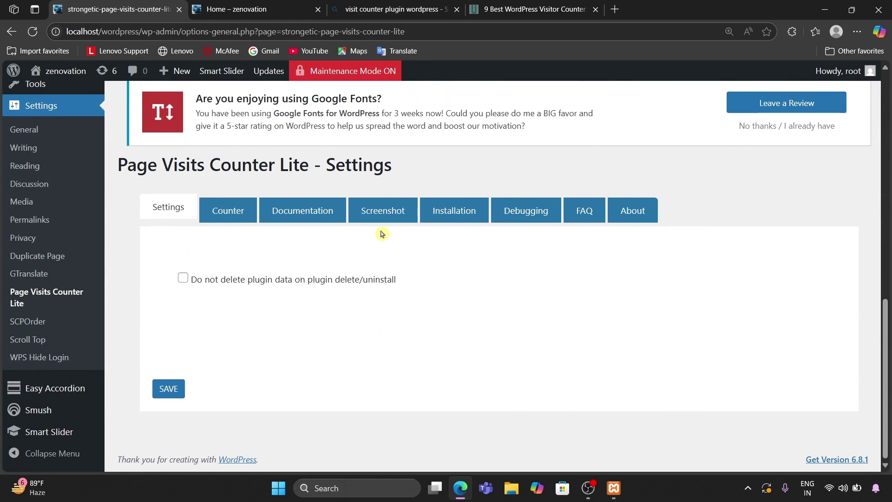
pyautogui.click(186, 286)
# Step: Open the plugin's Counter instructions and examine the code samples for the page and website visit counters
pyautogui.click(228, 209)
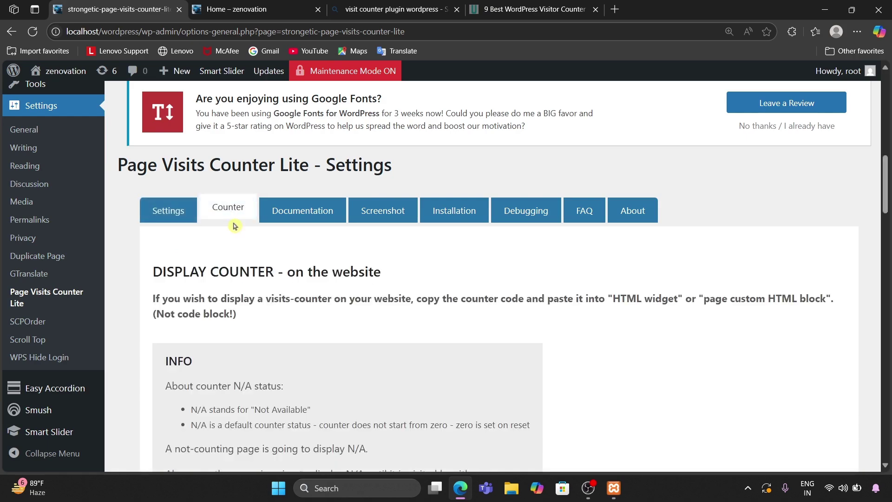
pyautogui.scroll(-10, 233, 228)
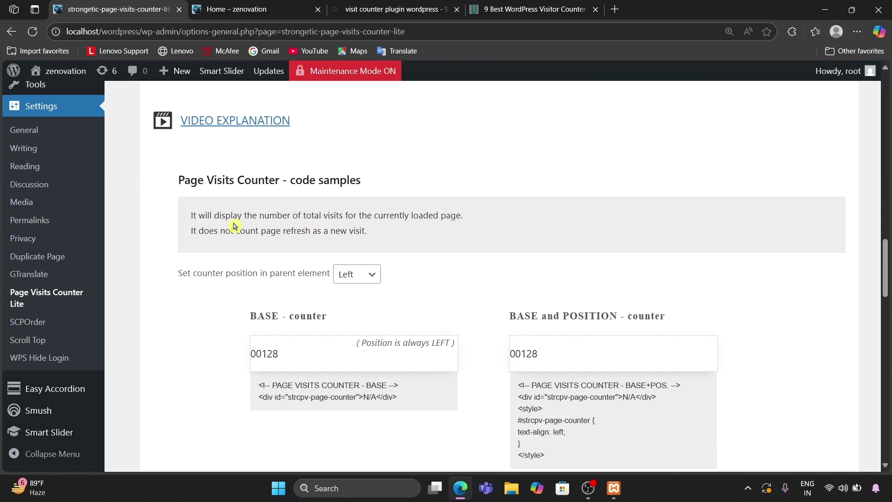
pyautogui.scroll(-4, 361, 280)
pyautogui.scroll(-14, 361, 280)
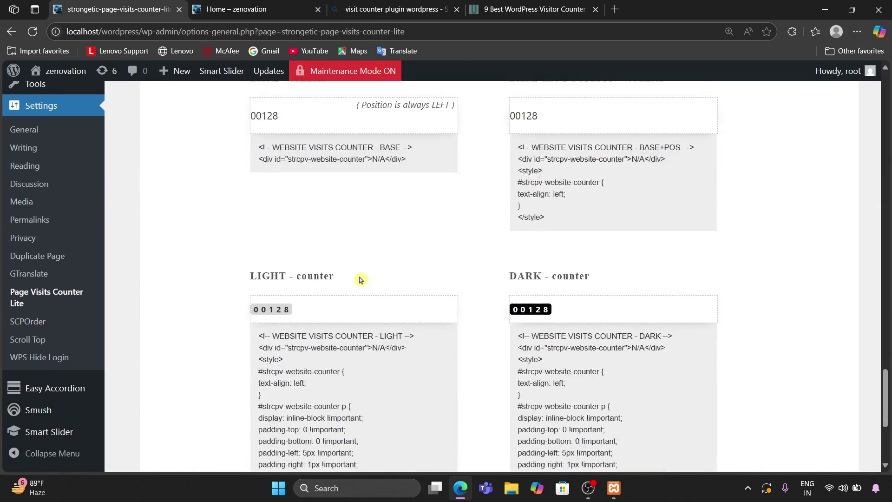
pyautogui.scroll(-5, 361, 280)
pyautogui.scroll(6, 362, 280)
pyautogui.scroll(10, 361, 280)
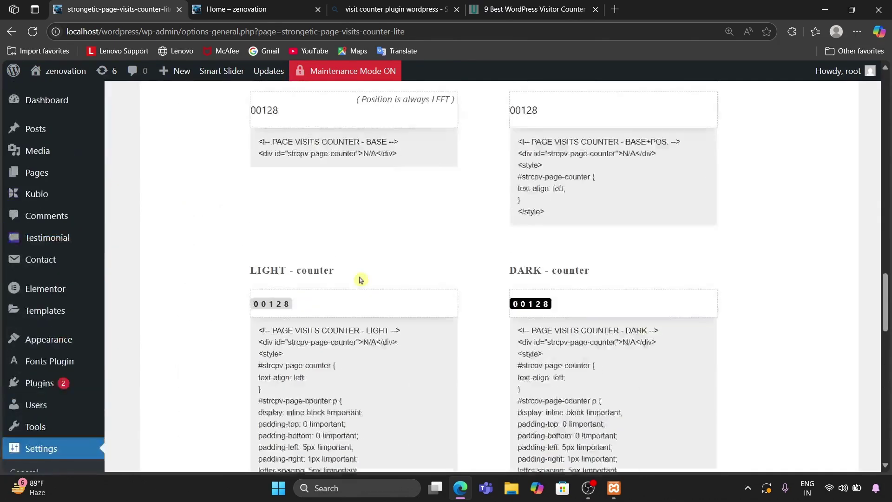
pyautogui.scroll(-1, 362, 279)
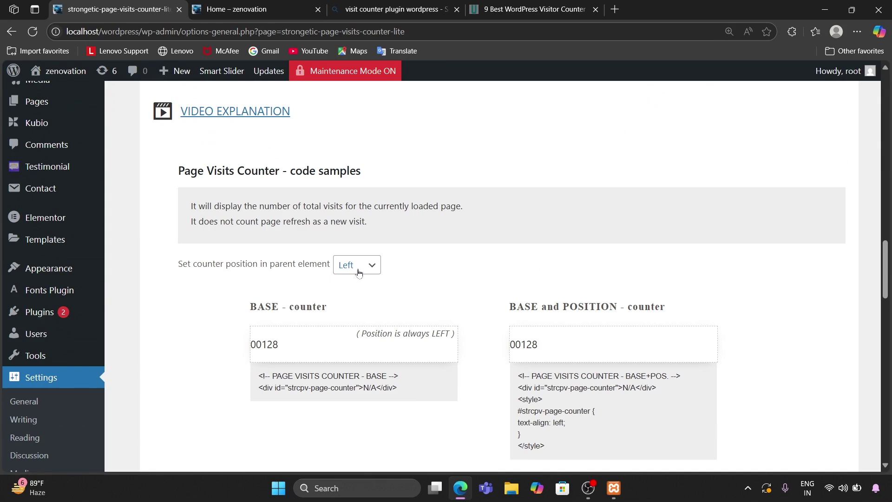
# Step: Try the Center, Right and Left positions for the Page Visits Counter code samples
pyautogui.click(359, 273)
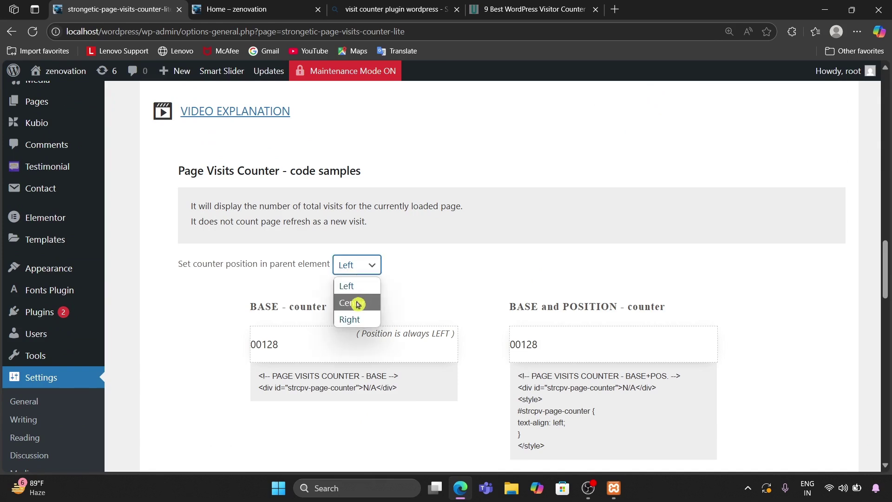
pyautogui.click(357, 304)
pyautogui.click(365, 266)
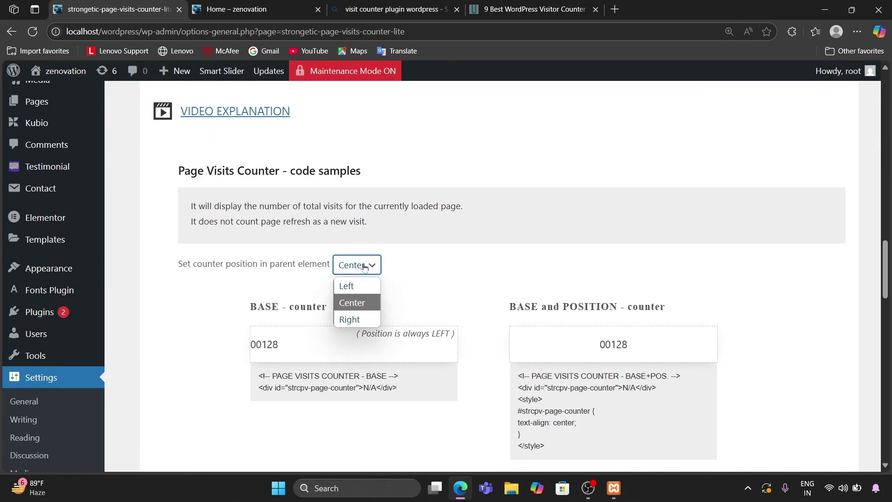
pyautogui.click(363, 320)
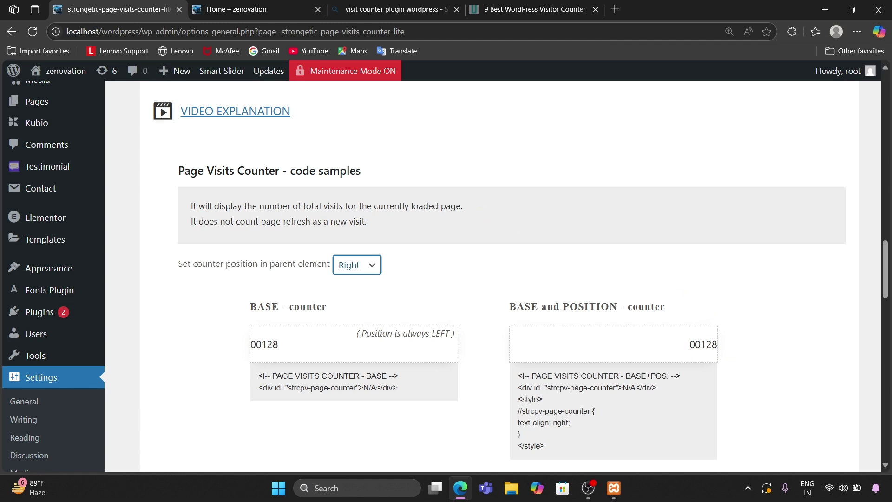
pyautogui.click(348, 266)
pyautogui.click(352, 303)
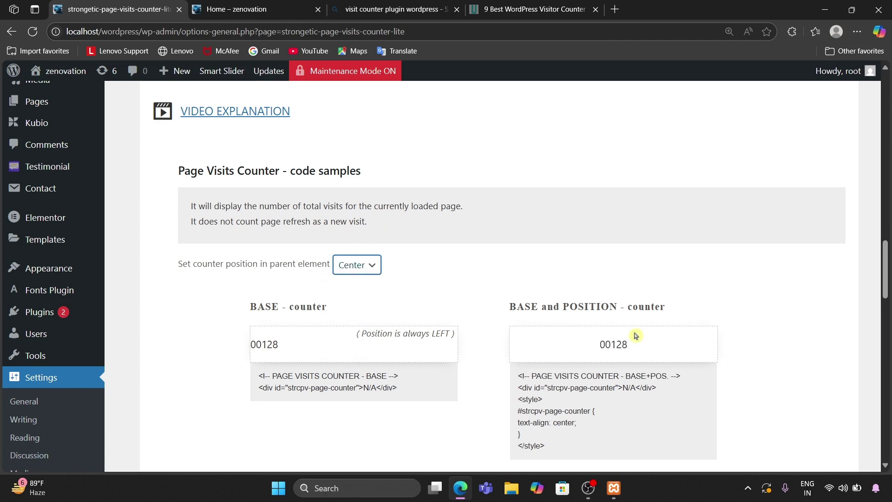
pyautogui.click(363, 268)
pyautogui.click(350, 285)
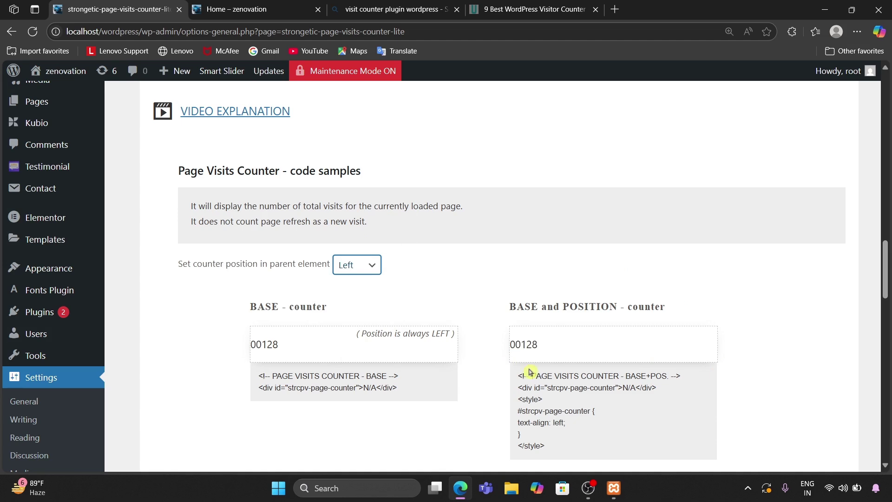
# Step: Set the Page Visits Counter samples' position to Right and review the Light and Dark counter code
pyautogui.click(371, 271)
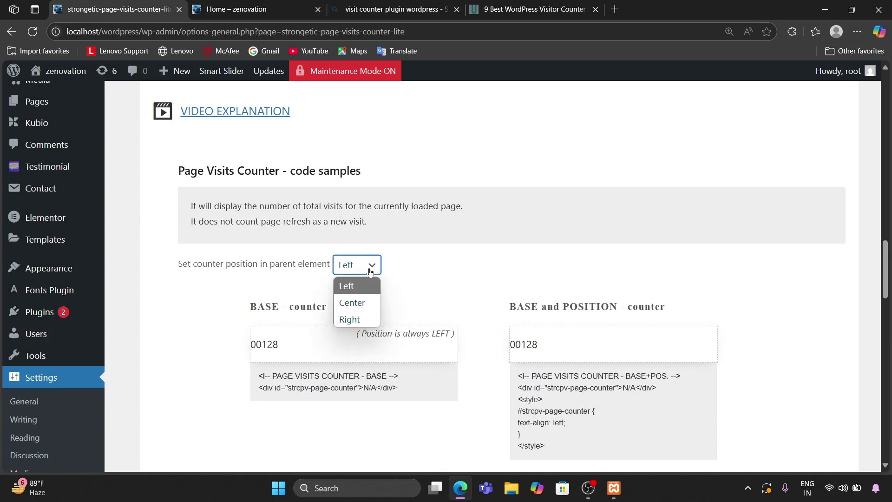
pyautogui.click(359, 316)
pyautogui.scroll(-5, 359, 316)
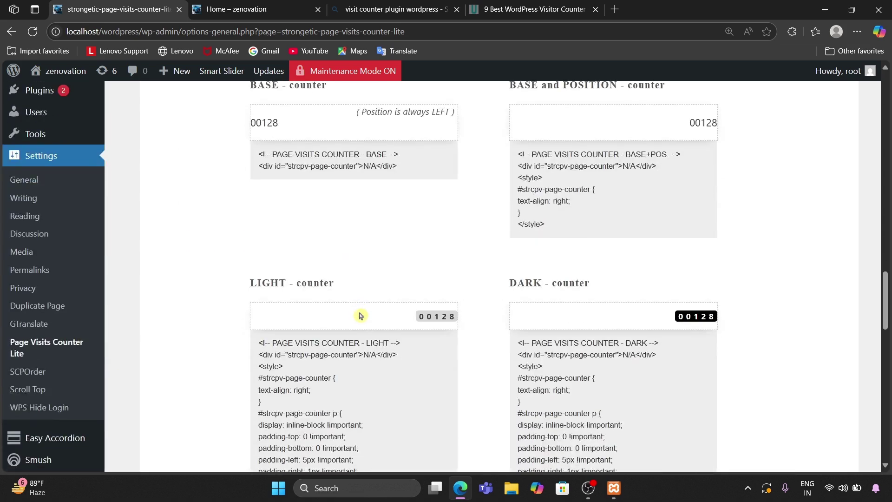
pyautogui.scroll(-3, 493, 279)
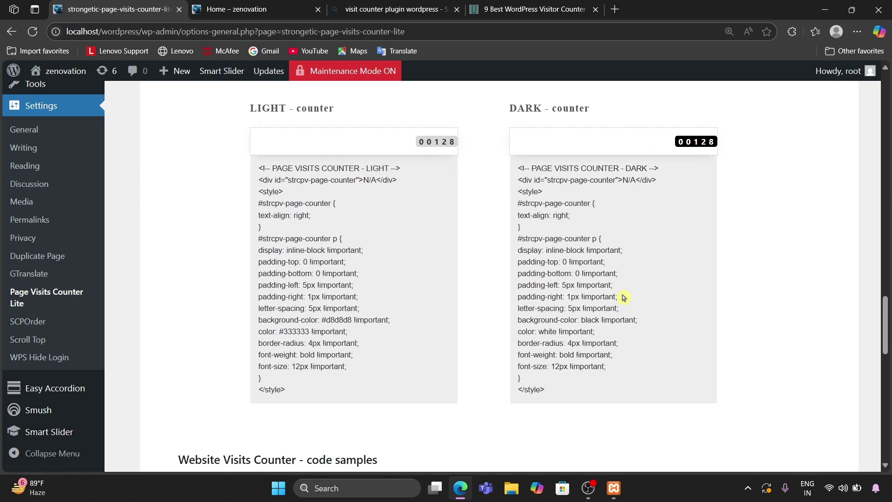
# Step: Set the counter position of the Website Visits Counter code samples to Center
pyautogui.scroll(-5, 623, 295)
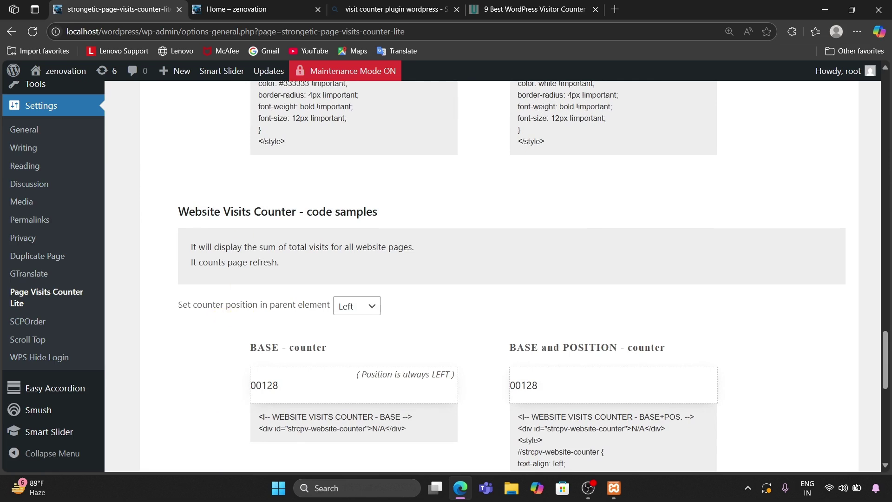
pyautogui.click(359, 311)
pyautogui.click(358, 344)
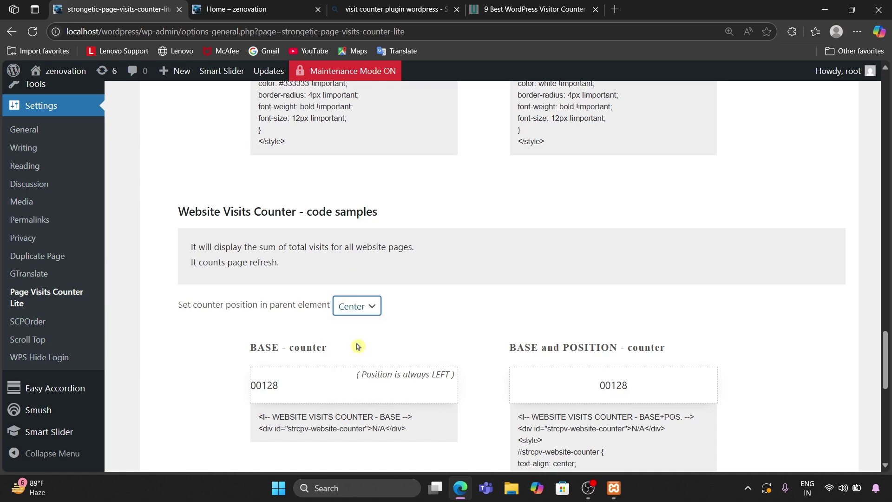
# Step: Set the counter position of the Website Visits Counter code samples to Right
pyautogui.scroll(-5, 477, 348)
pyautogui.scroll(1, 476, 348)
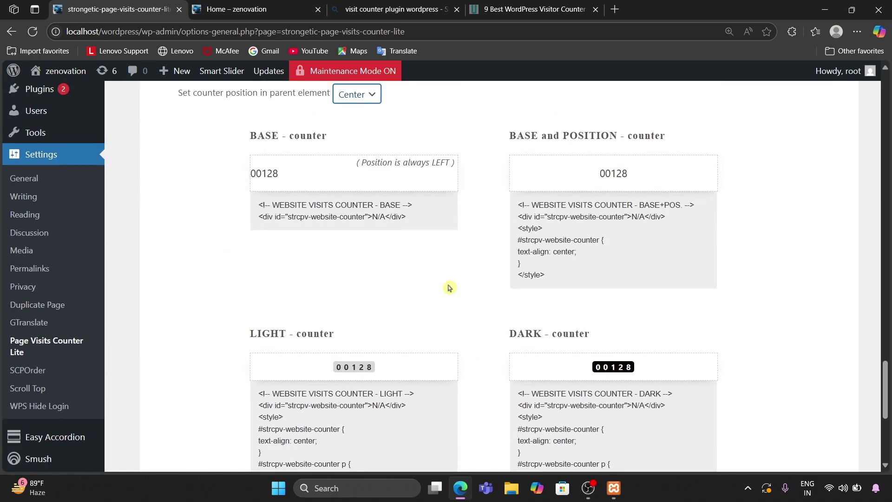
pyautogui.click(357, 94)
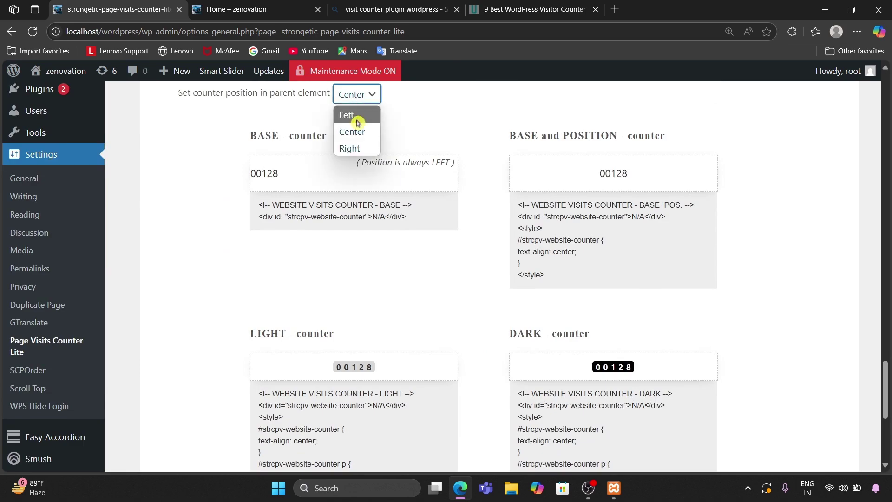
pyautogui.click(352, 148)
pyautogui.scroll(-6, 418, 268)
pyautogui.scroll(15, 418, 269)
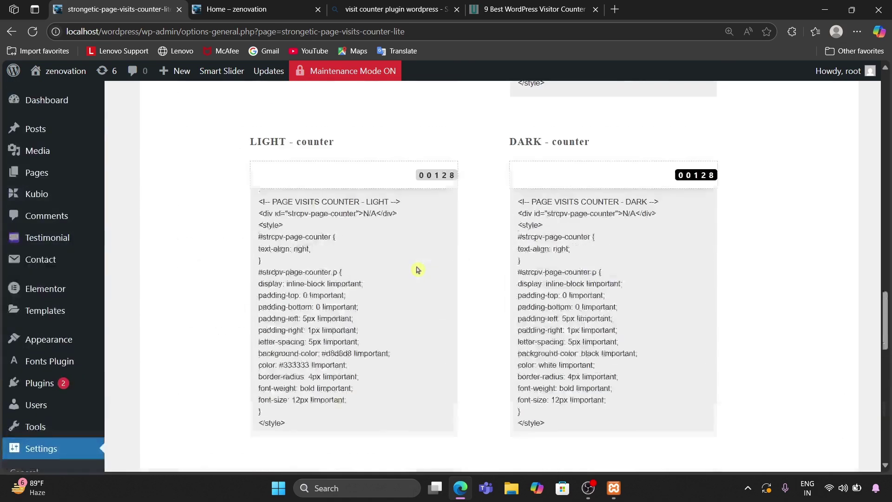
# Step: Review the plugin's Documentation topics and the Screenshot of its dashboard visit statistics
pyautogui.scroll(5, 418, 269)
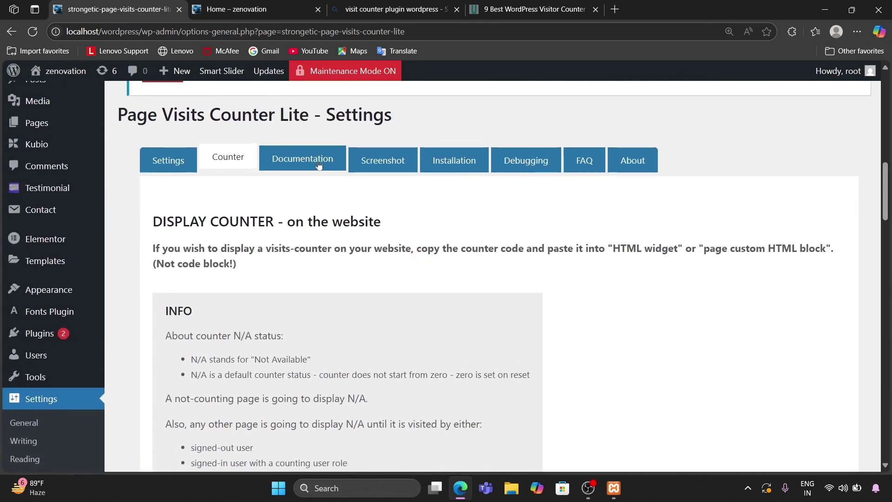
pyautogui.click(301, 160)
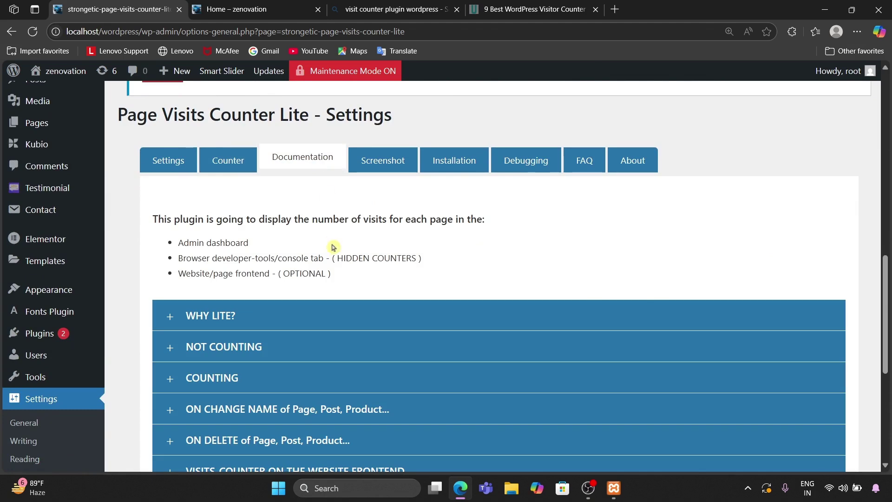
pyautogui.scroll(-1, 307, 363)
pyautogui.click(369, 133)
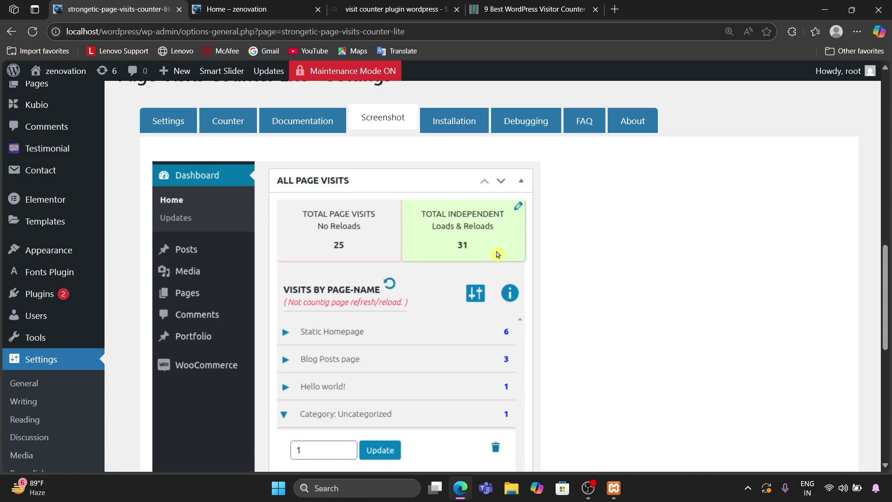
pyautogui.scroll(9, 140, 249)
pyautogui.scroll(-7, 141, 248)
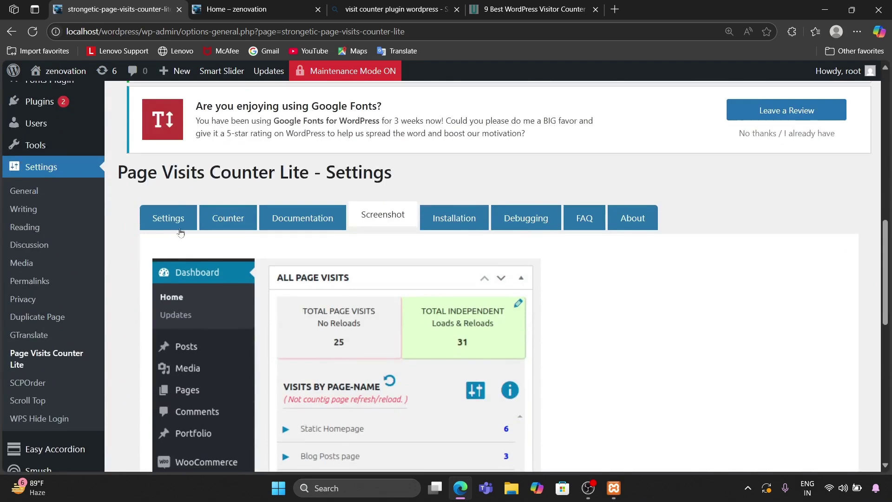
# Step: Save the plugin settings with "Do not delete plugin data on plugin delete/uninstall" enabled
pyautogui.click(169, 219)
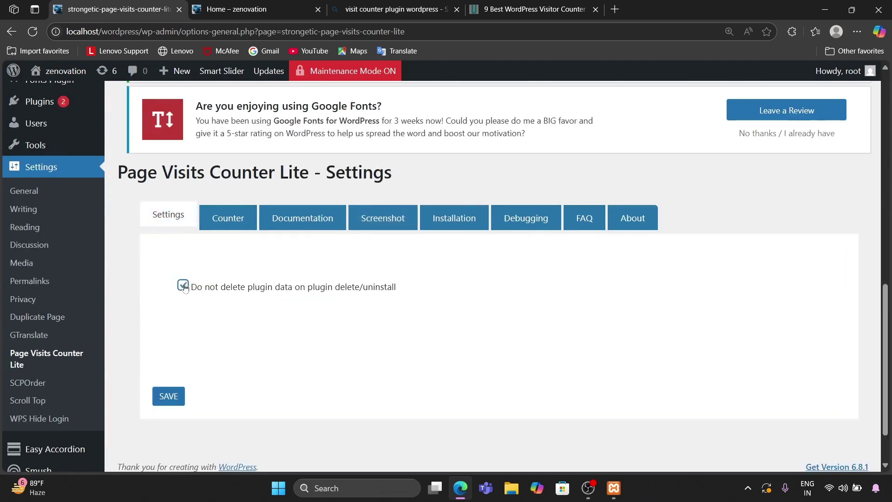
pyautogui.click(168, 401)
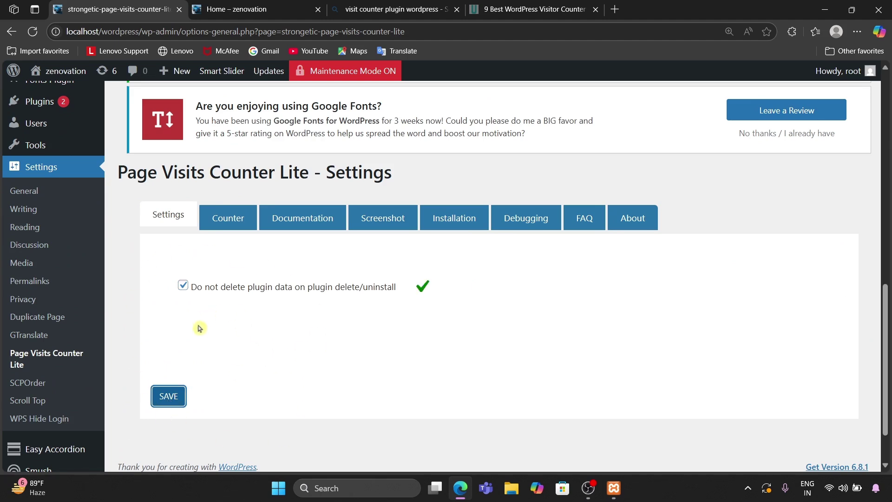
pyautogui.scroll(1, 205, 326)
pyautogui.scroll(4, 228, 251)
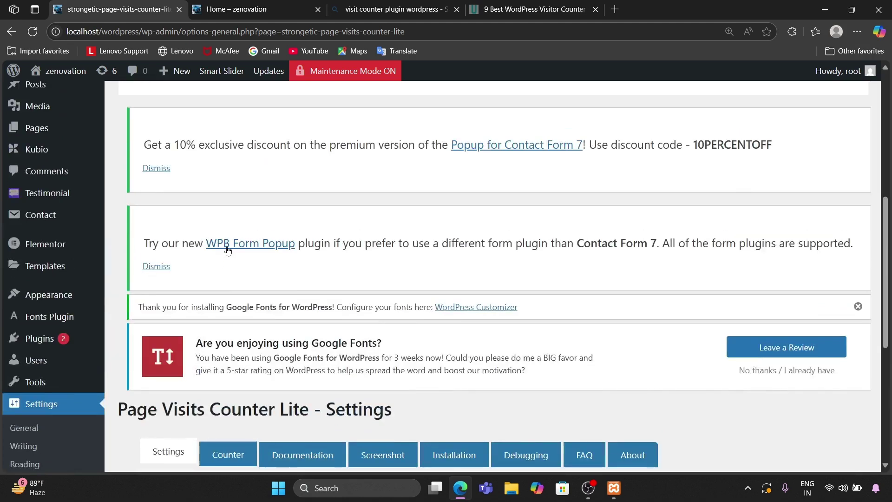
pyautogui.scroll(1, 227, 250)
pyautogui.scroll(-3, 227, 251)
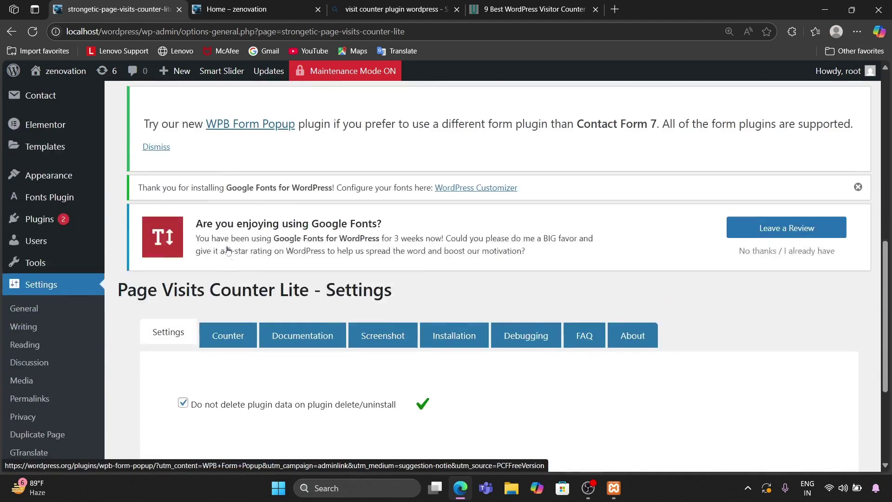
# Step: Open the plugin's Counter instructions and read the info and warning about where the counter code may be placed
pyautogui.click(226, 320)
pyautogui.scroll(-5, 289, 324)
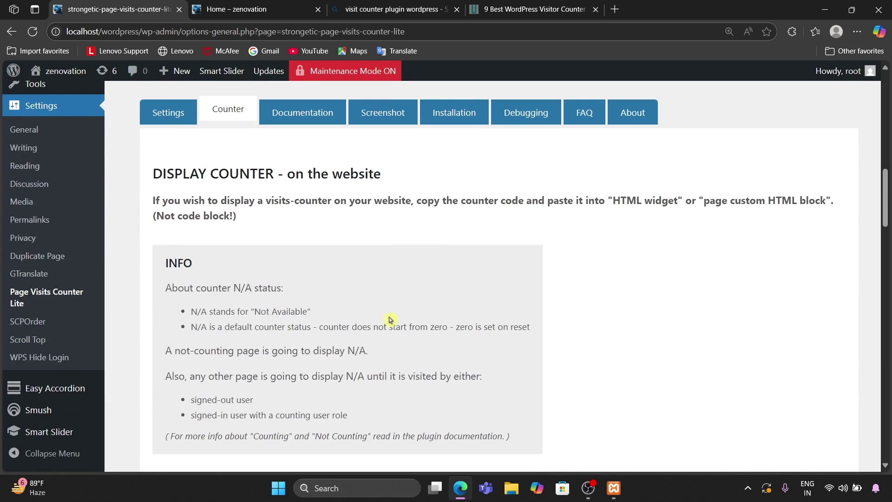
pyautogui.scroll(-2, 406, 371)
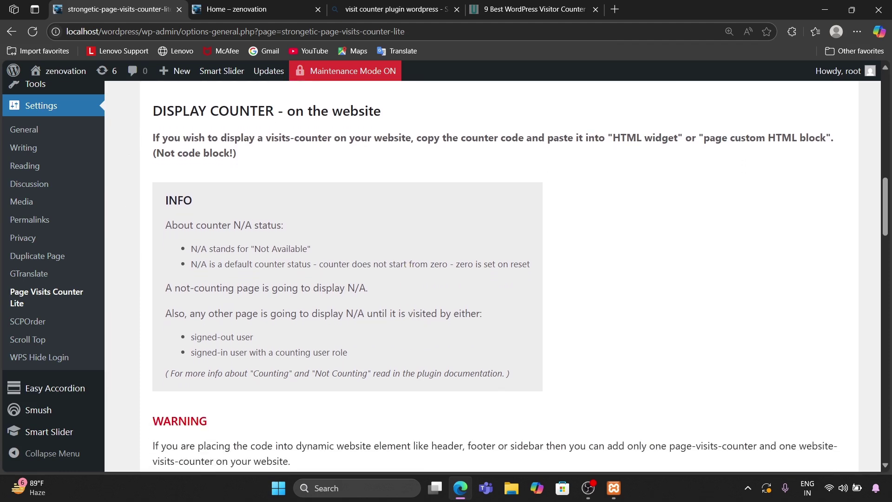
pyautogui.scroll(-4, 408, 321)
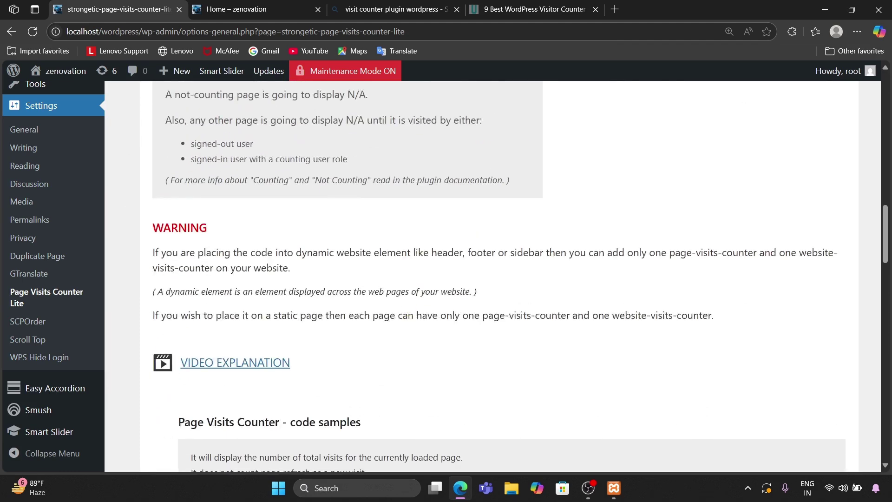
pyautogui.scroll(-4, 408, 321)
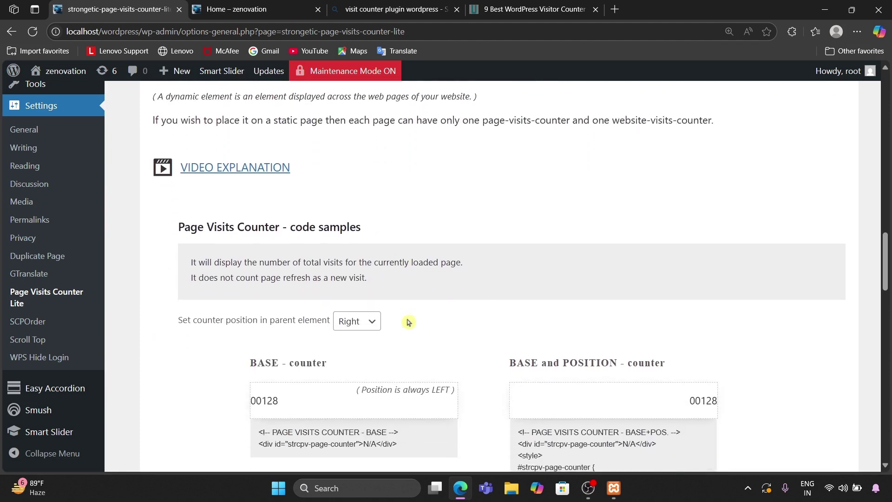
pyautogui.scroll(-2, 409, 322)
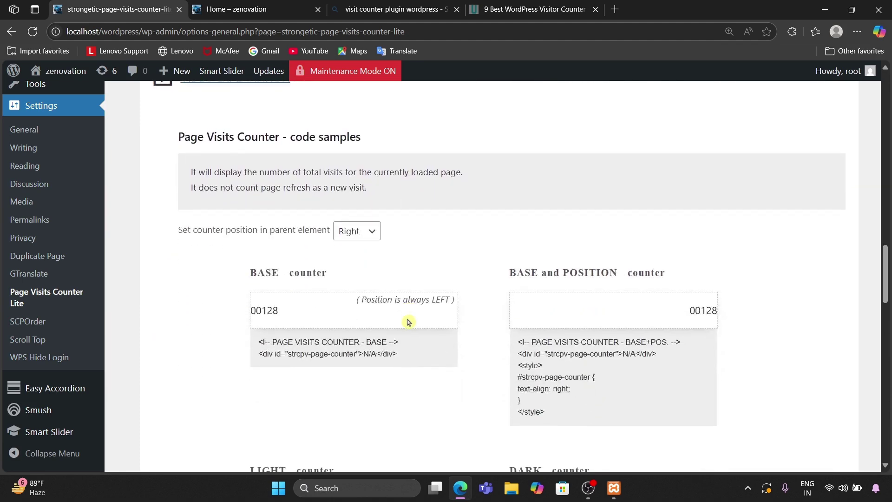
# Step: Compare the Base, Base and Position, Light and Dark code samples of the Page Visits Counter
pyautogui.moveTo(258, 341); pyautogui.dragTo(414, 364)
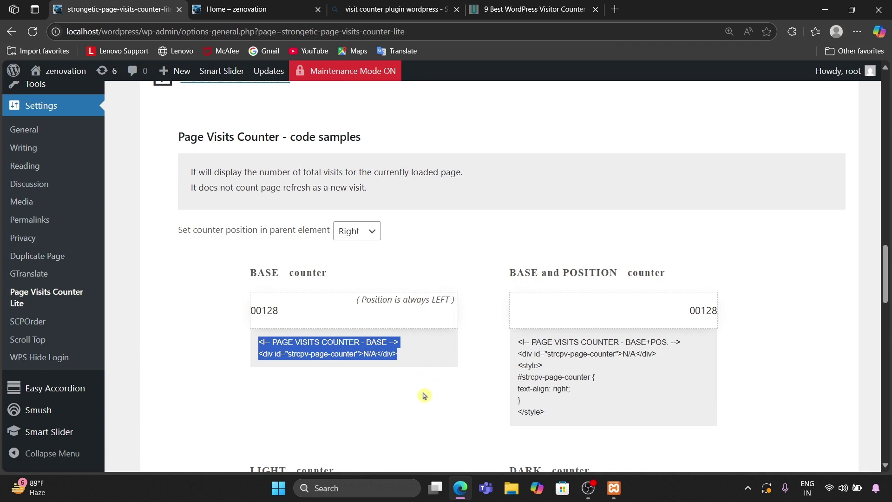
pyautogui.scroll(-2, 424, 395)
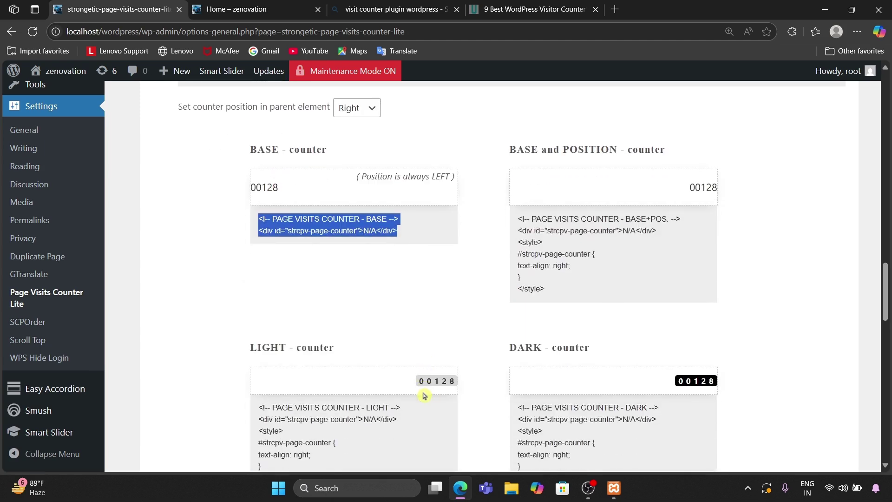
pyautogui.click(438, 302)
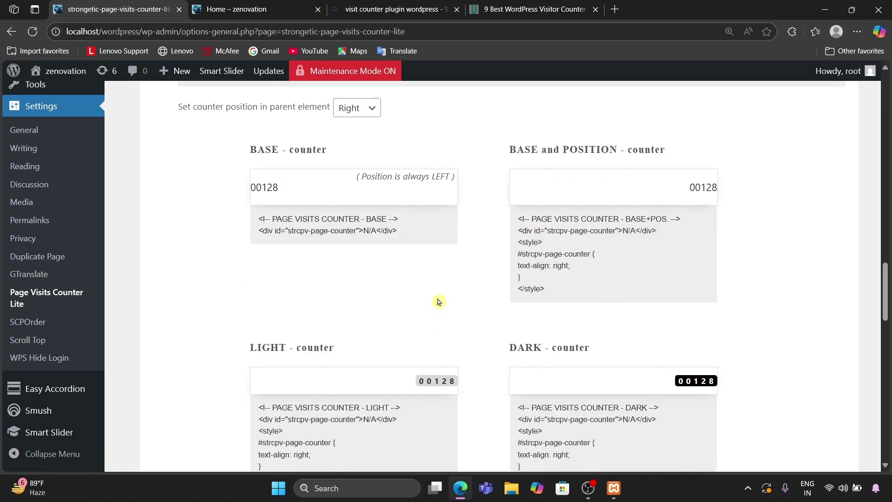
pyautogui.scroll(1, 438, 302)
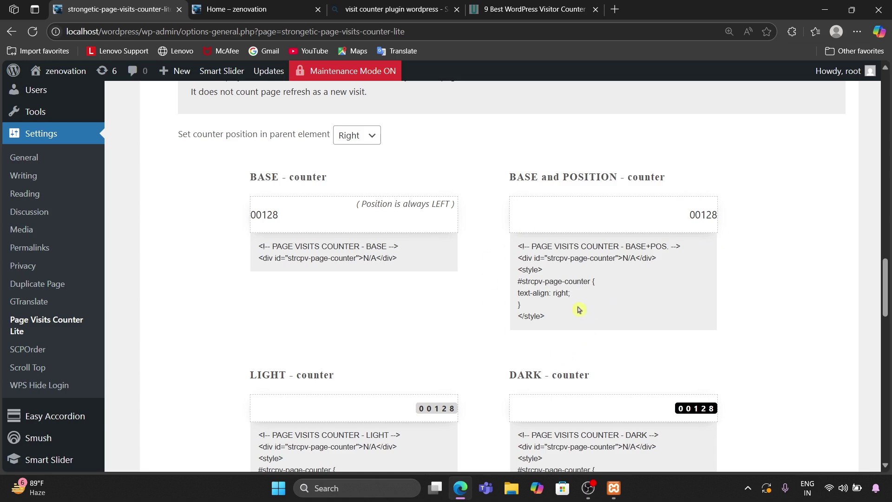
pyautogui.scroll(-5, 578, 309)
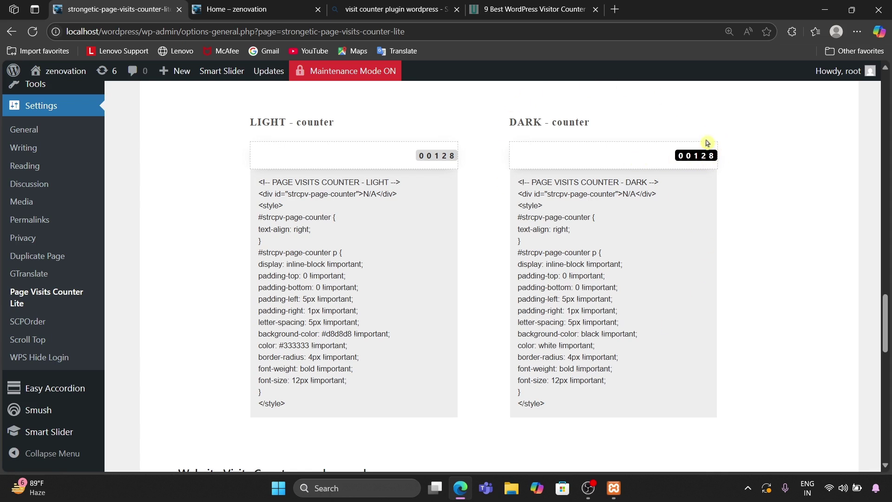
pyautogui.scroll(-3, 721, 166)
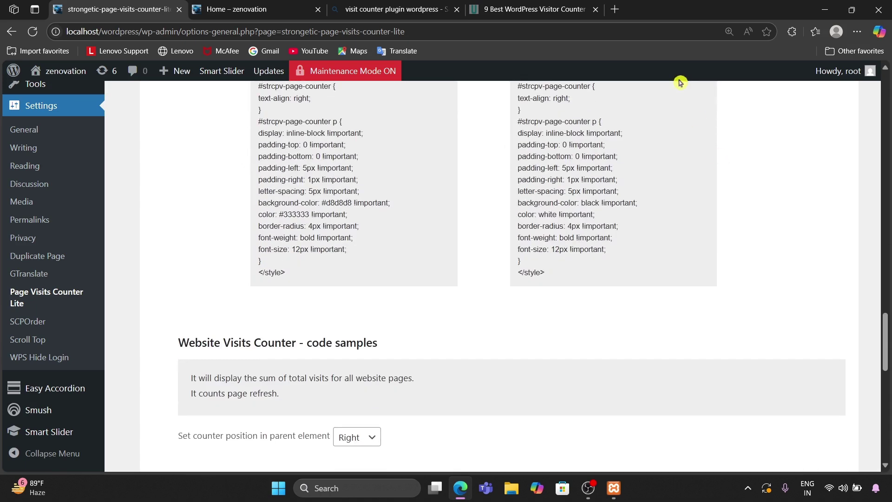
# Step: Copy the Dark counter code from the Page Visits Counter code samples
pyautogui.scroll(2, 350, 306)
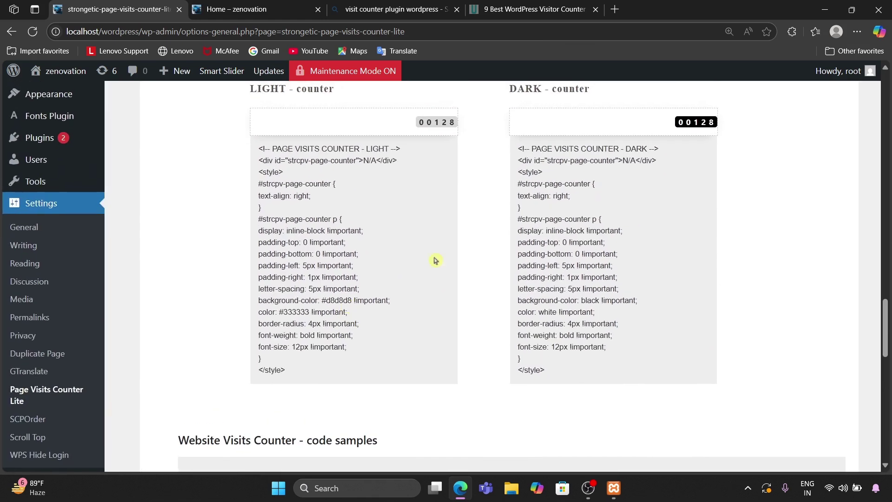
pyautogui.moveTo(521, 149); pyautogui.dragTo(643, 379)
pyautogui.hotkey('ctrl', 'c')
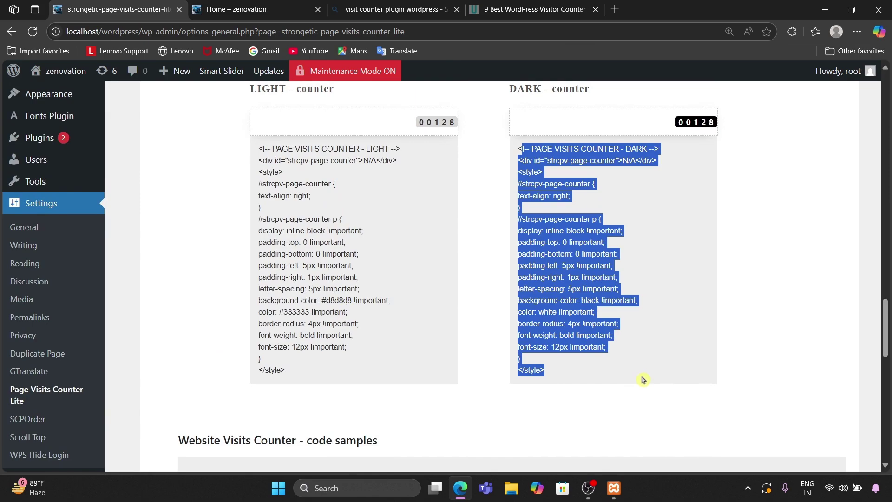
# Step: Return to the installed plugins list and look through it and the admin sections
pyautogui.hotkey('alt', 'Left')
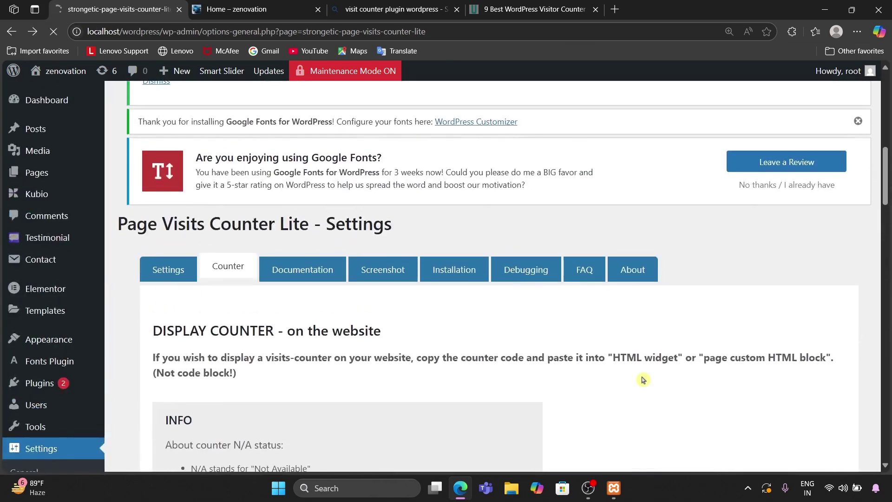
pyautogui.scroll(-7, 643, 380)
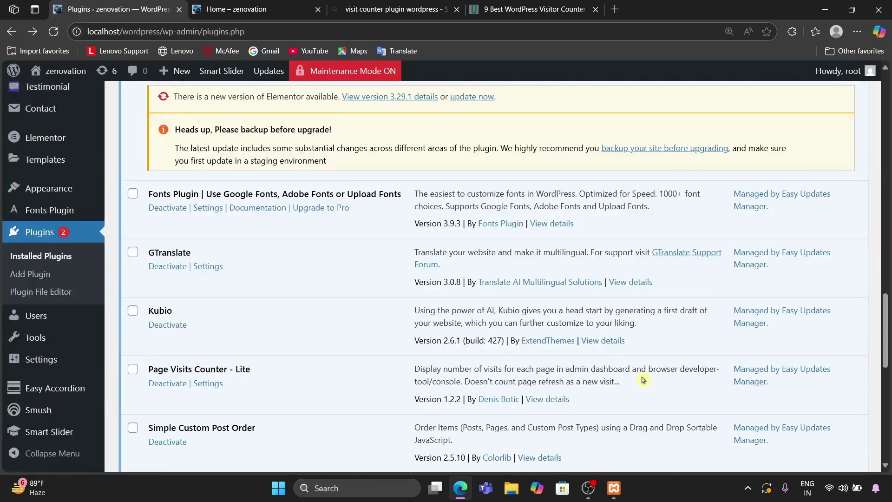
pyautogui.scroll(15, 642, 380)
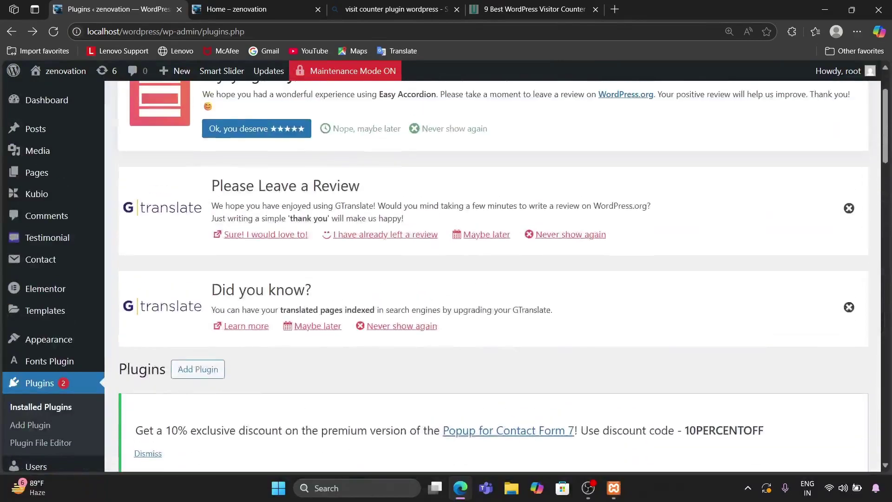
pyautogui.scroll(3, 643, 380)
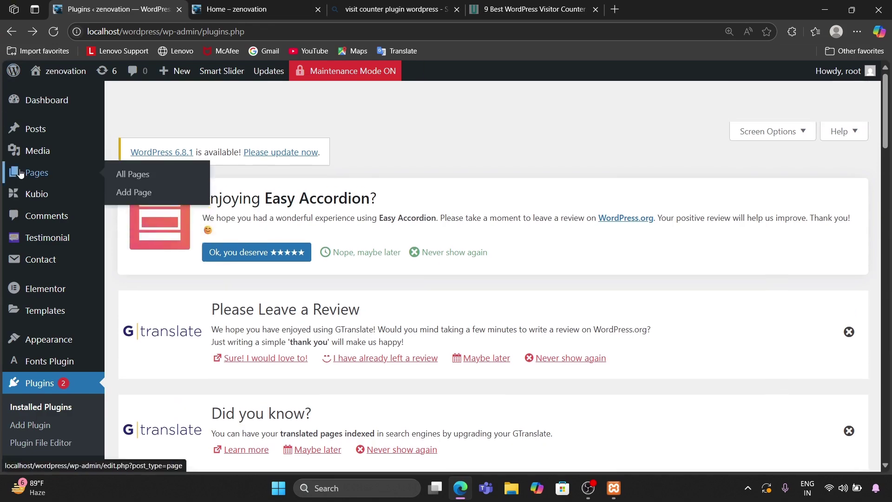
pyautogui.scroll(-15, 22, 327)
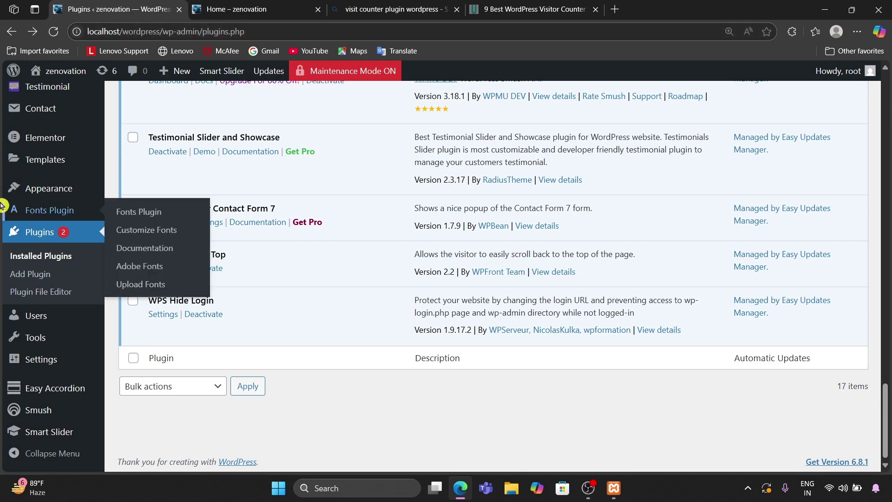
pyautogui.moveTo(28, 184)
pyautogui.scroll(15, 28, 184)
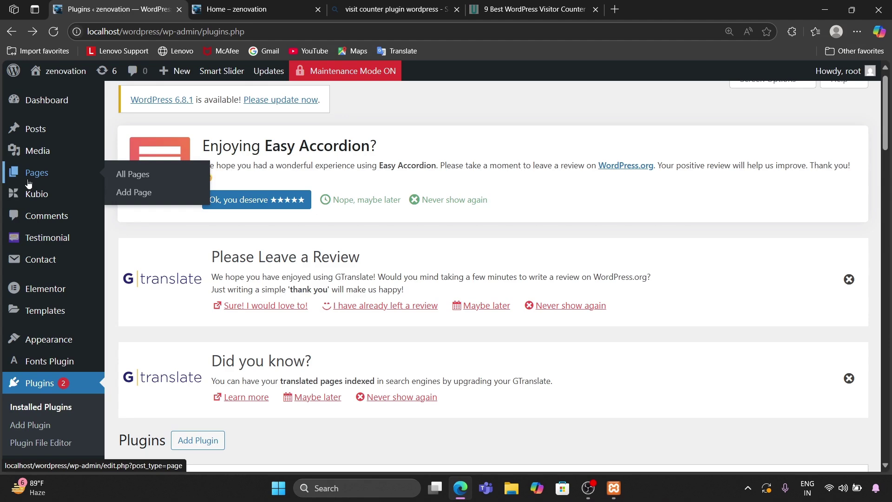
pyautogui.click(65, 400)
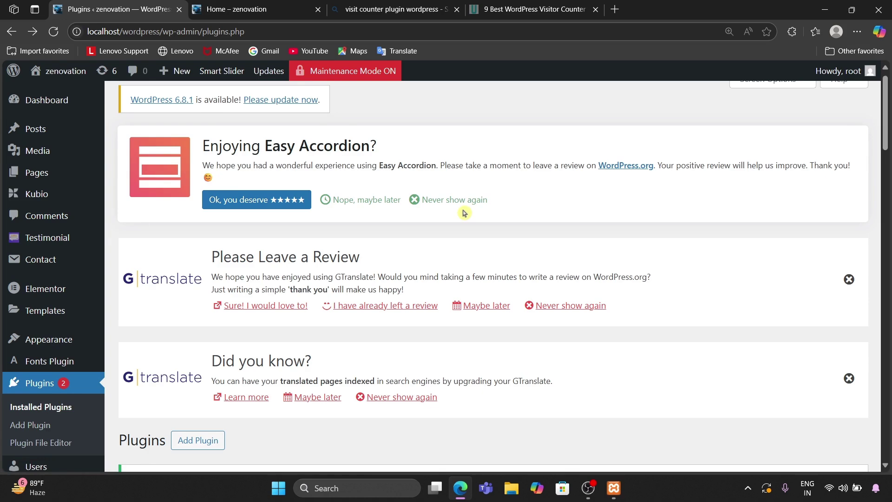
# Step: Inspect the zenovation Home page along its full length, and return to the plugins admin page
pyautogui.click(246, 9)
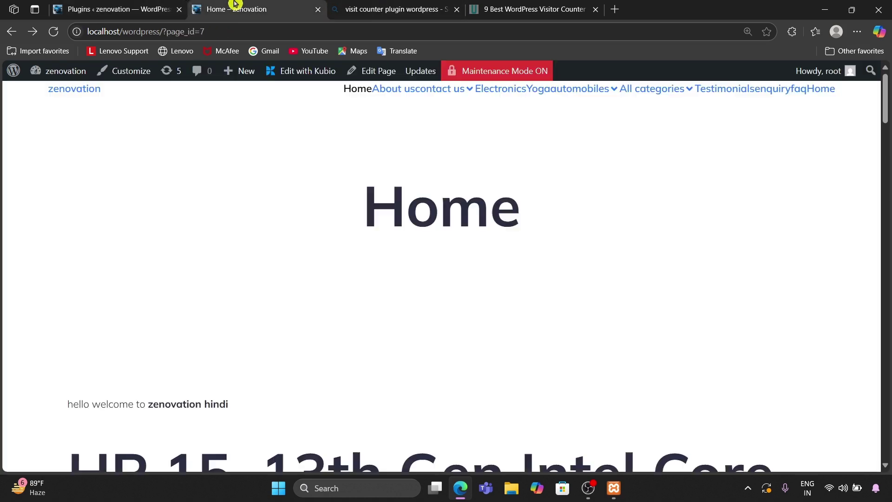
pyautogui.scroll(-8, 376, 298)
pyautogui.scroll(-10, 378, 296)
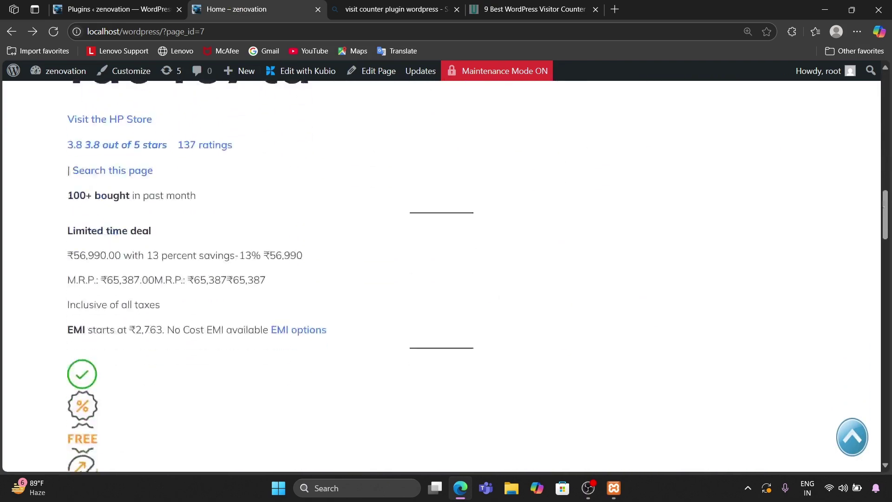
pyautogui.scroll(-10, 378, 297)
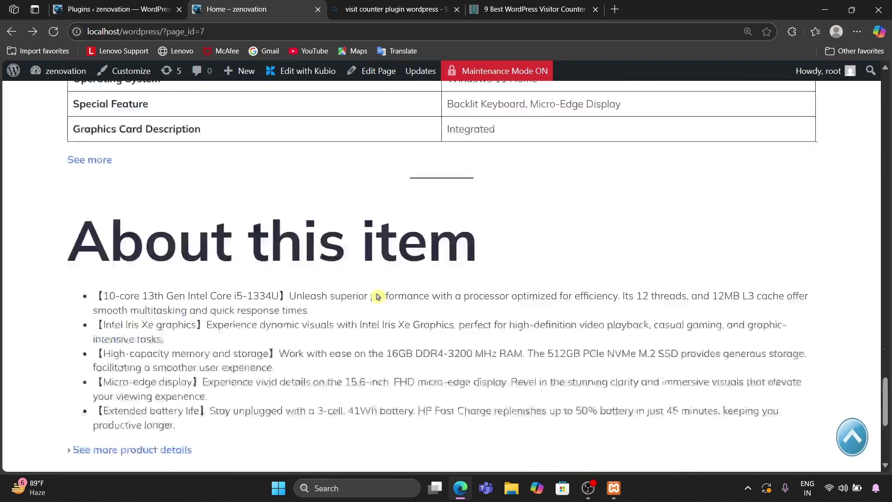
pyautogui.scroll(8, 377, 296)
pyautogui.scroll(-4, 378, 297)
pyautogui.scroll(-6, 377, 296)
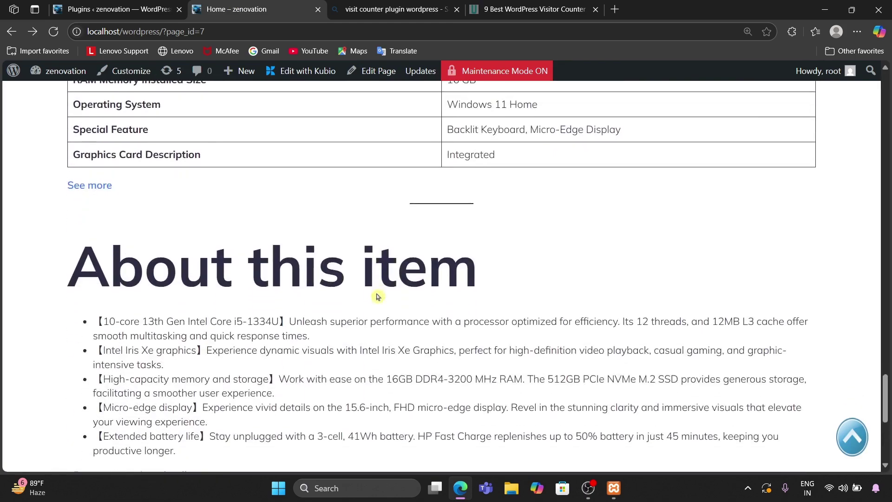
pyautogui.scroll(15, 413, 191)
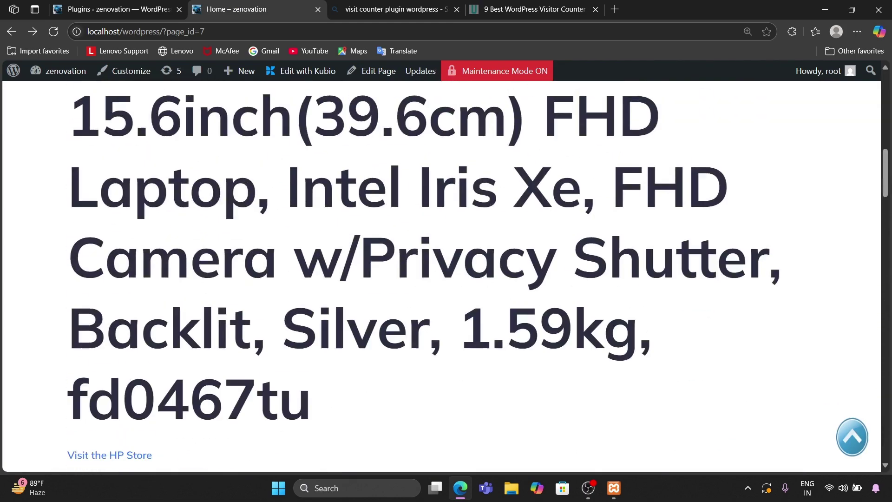
pyautogui.scroll(10, 413, 191)
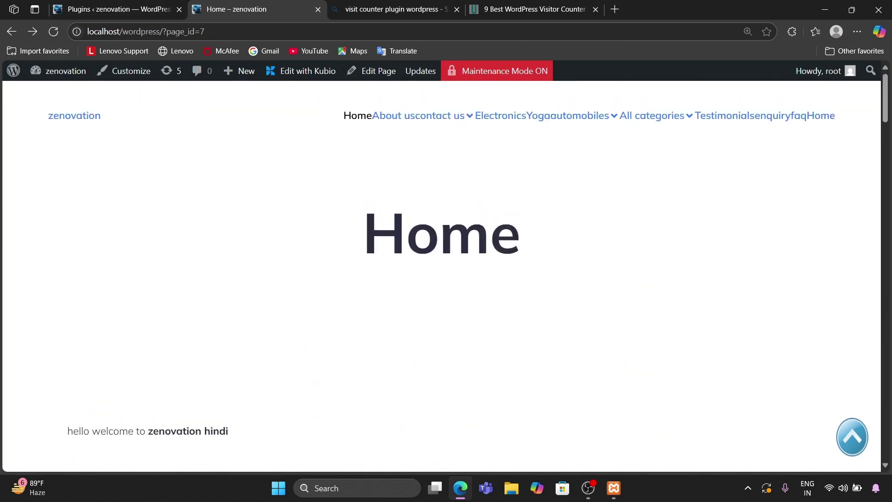
pyautogui.scroll(-1, 418, 96)
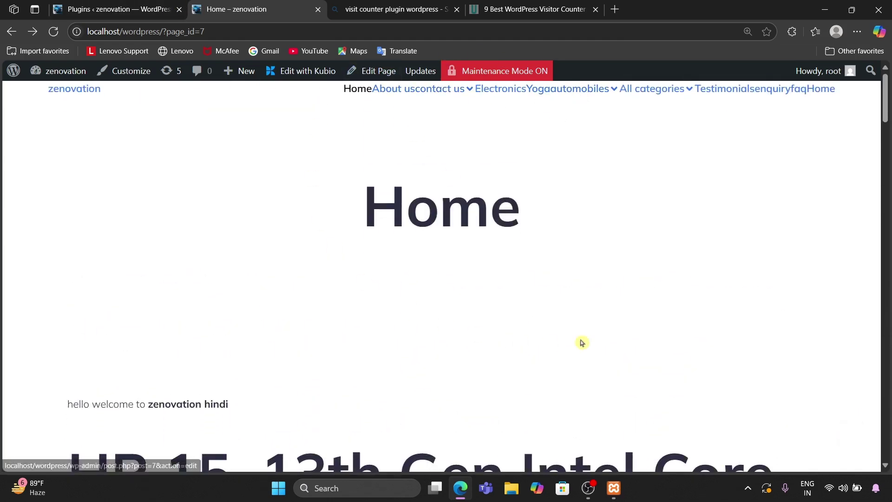
pyautogui.click(146, 10)
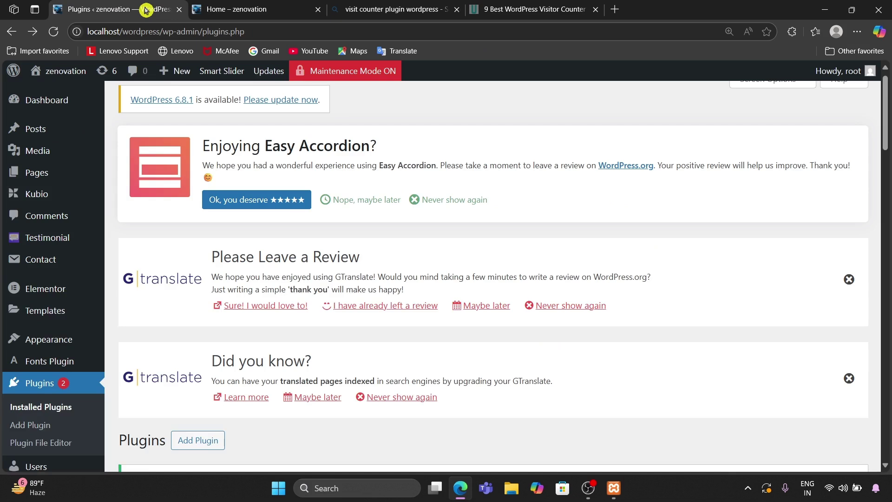